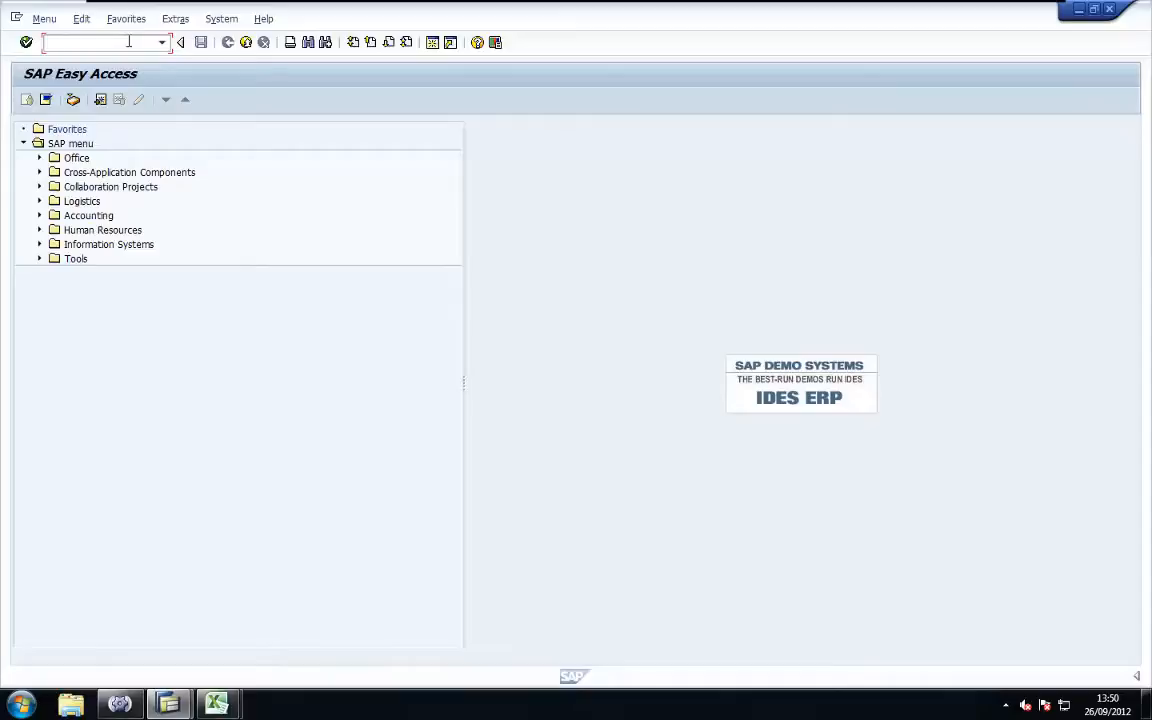
Start the style guide transaction /nbibs, view the Dropdown List page and open the Group Boxes page
text(/nbibs)
key(Return)
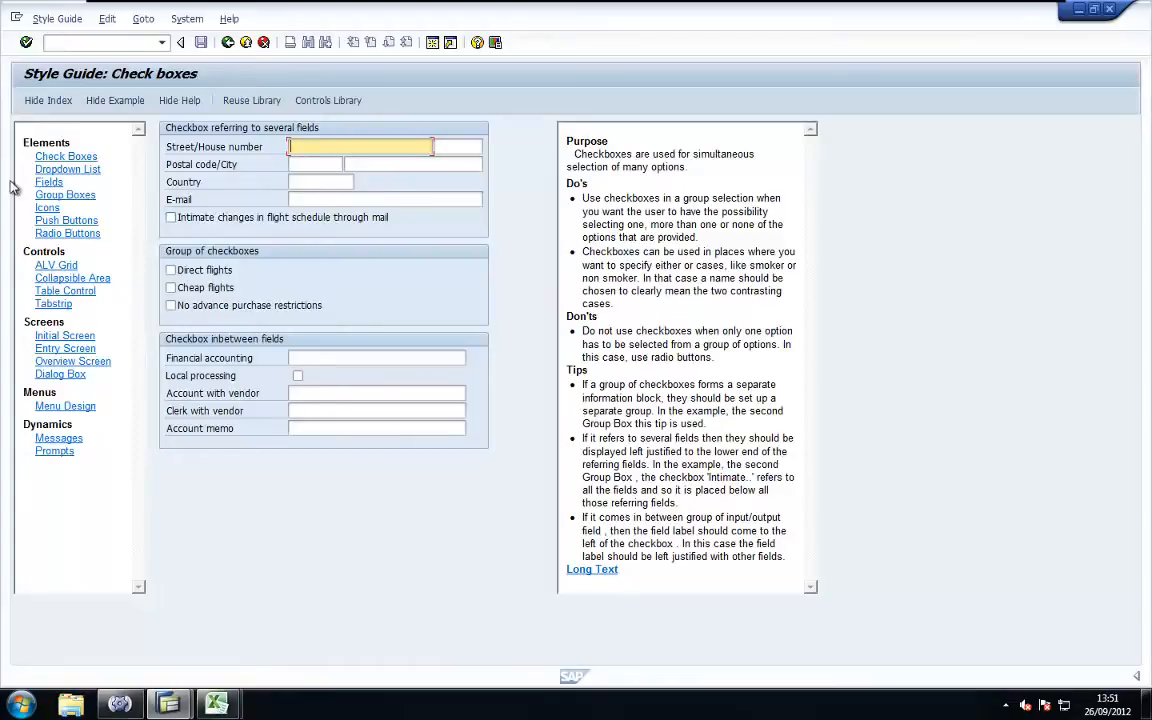
click(69, 170)
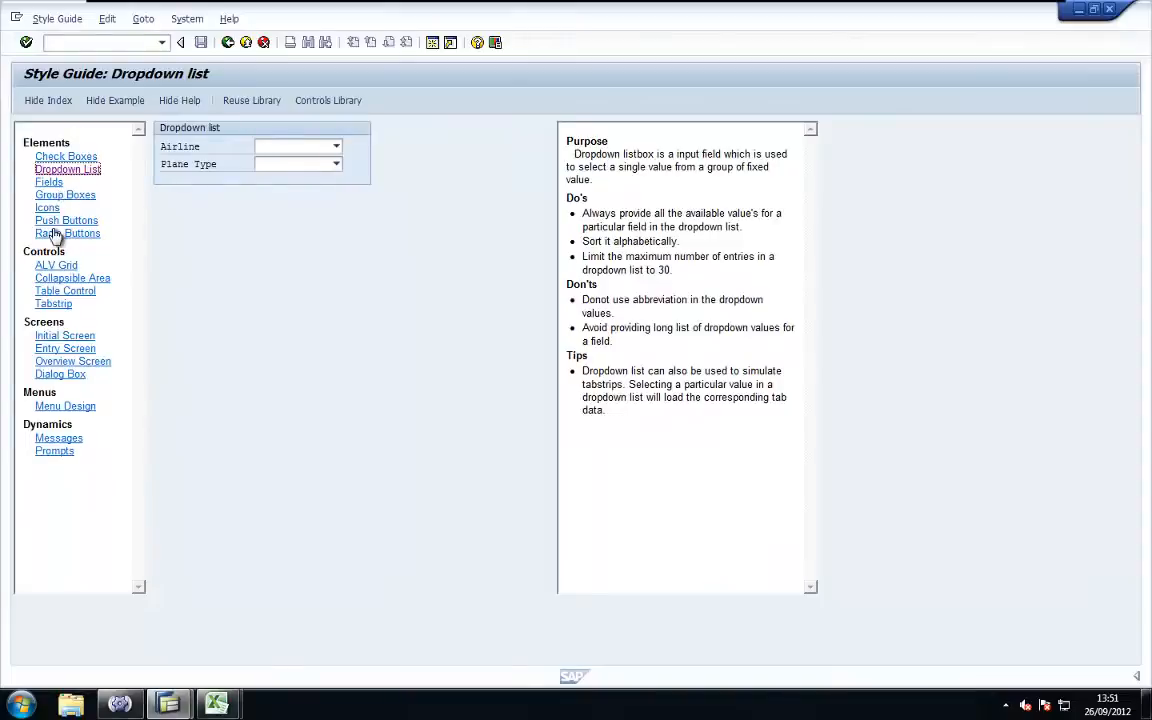
click(62, 197)
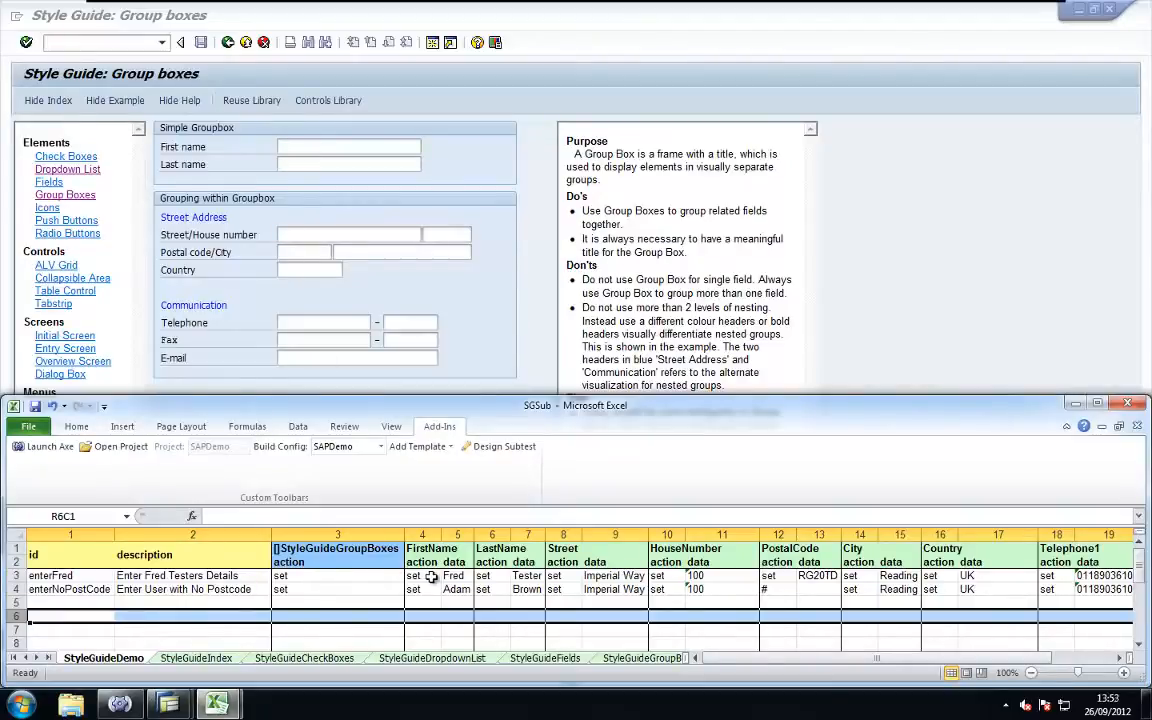
In the Excel workbook SGSub, examine test rows 3 and 4 and the PostalCode action of row 4
click(14, 577)
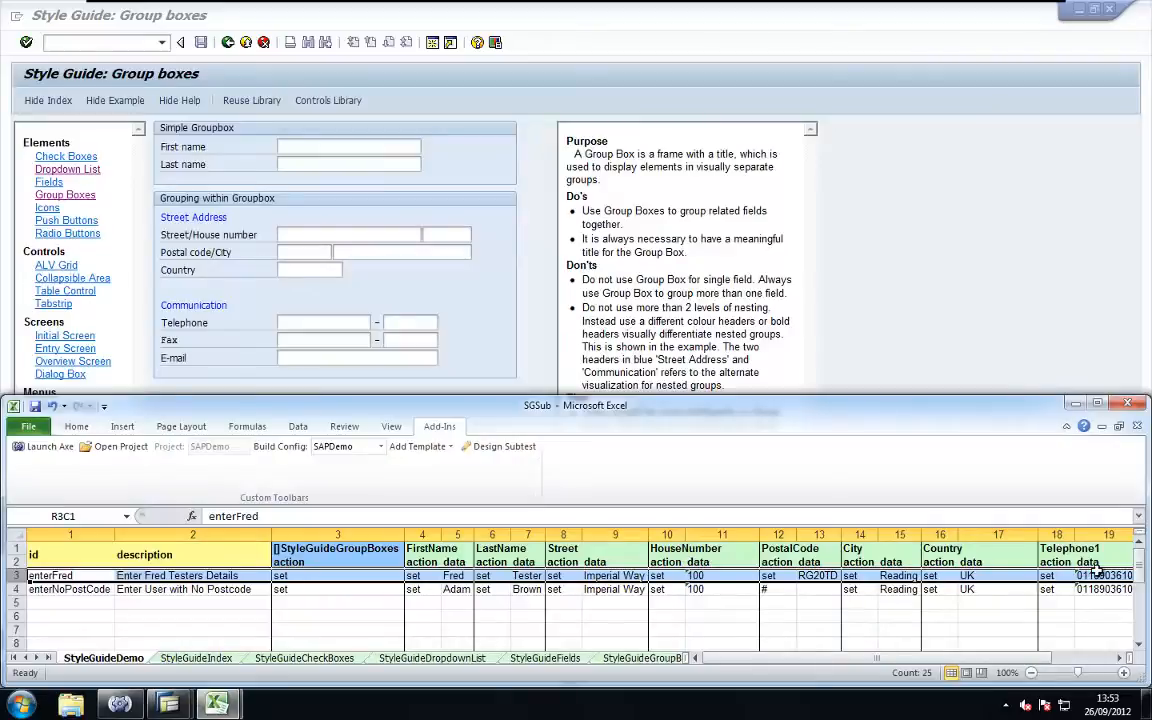
click(15, 589)
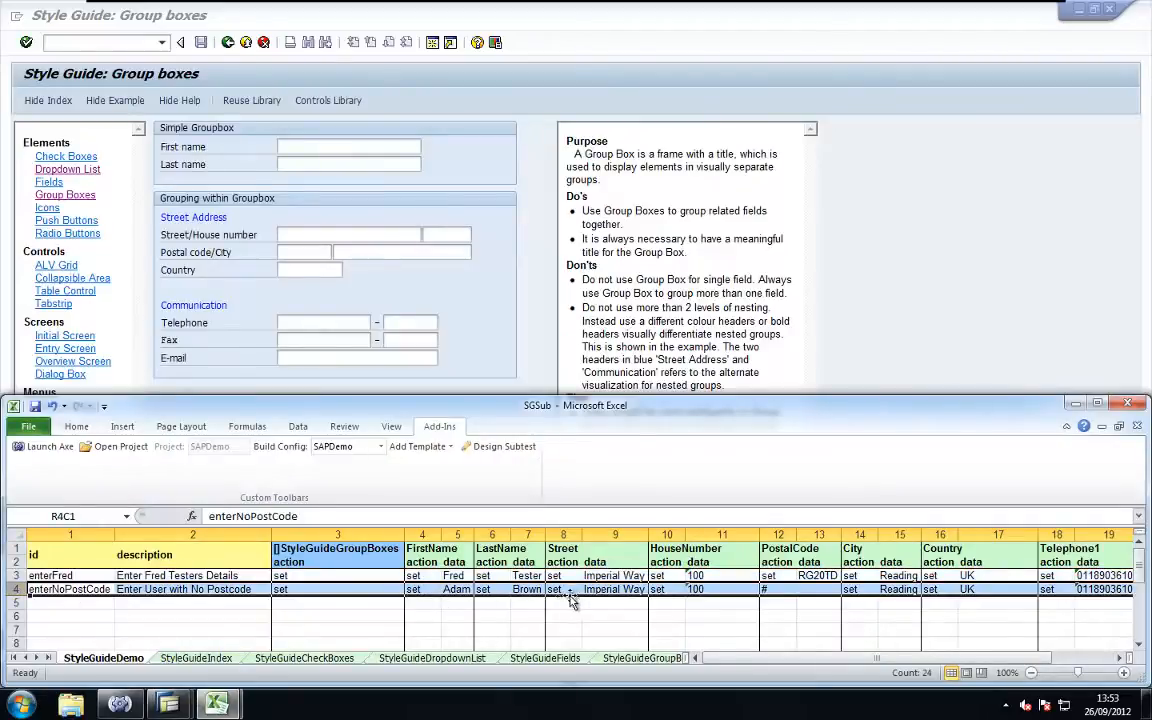
click(775, 590)
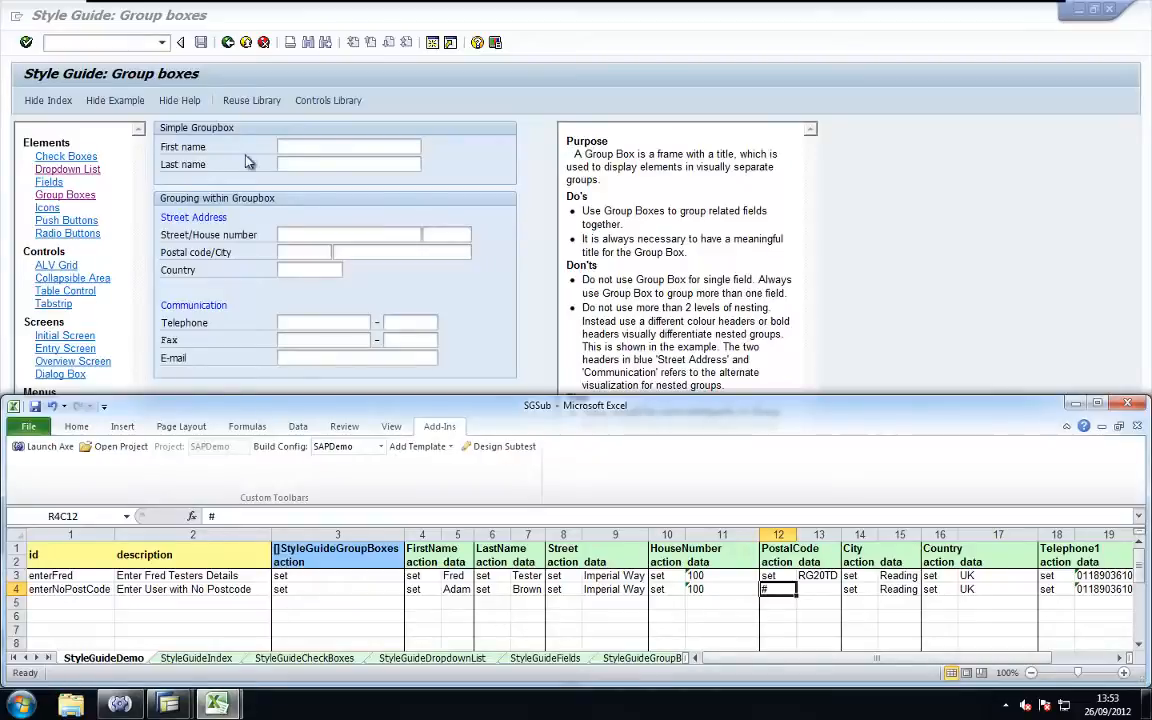
click(416, 590)
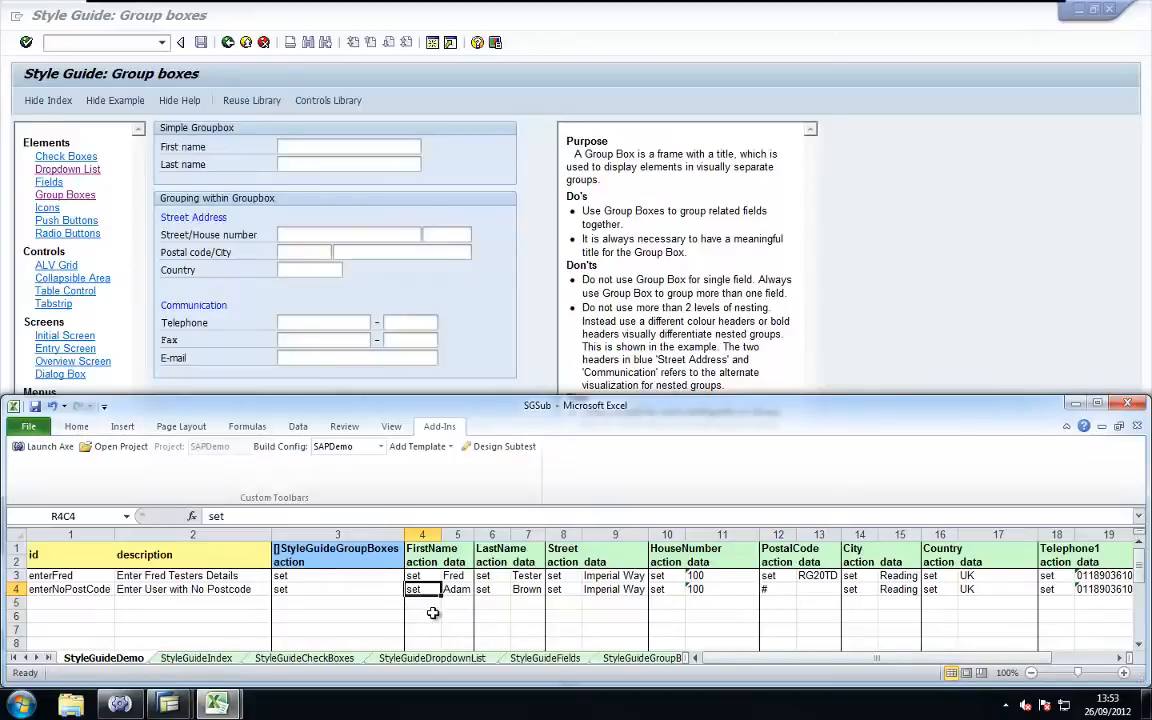
key(Down)
text(get)
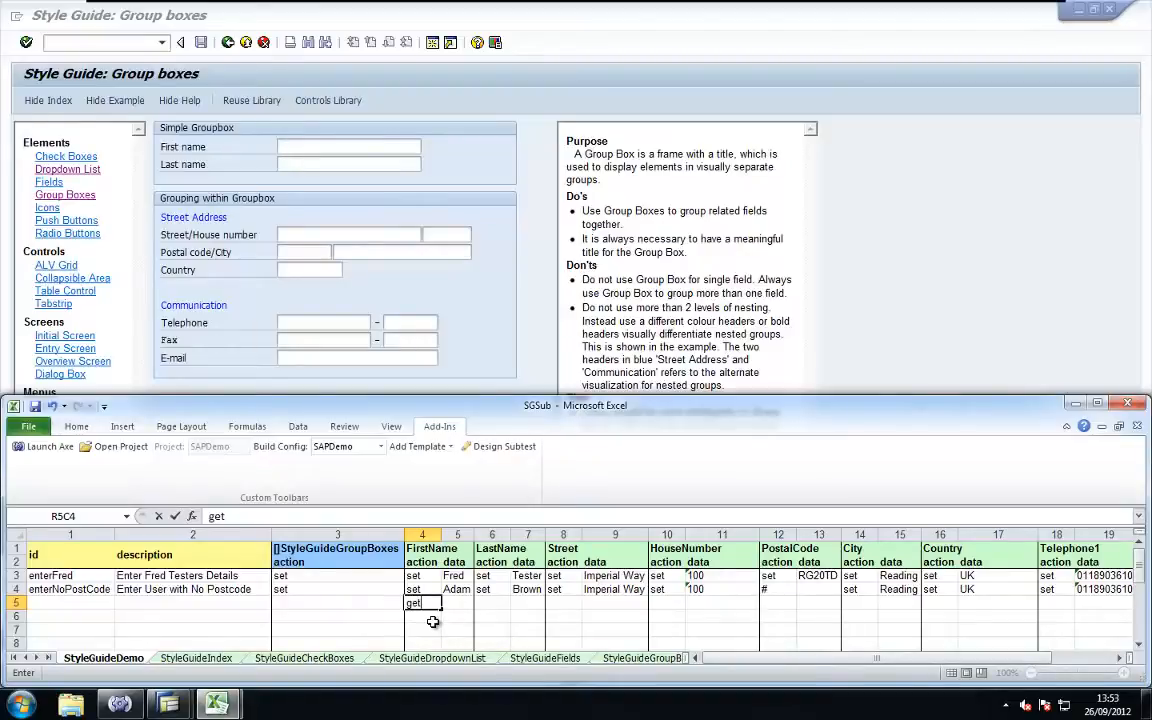
drag(422, 603, 393, 602)
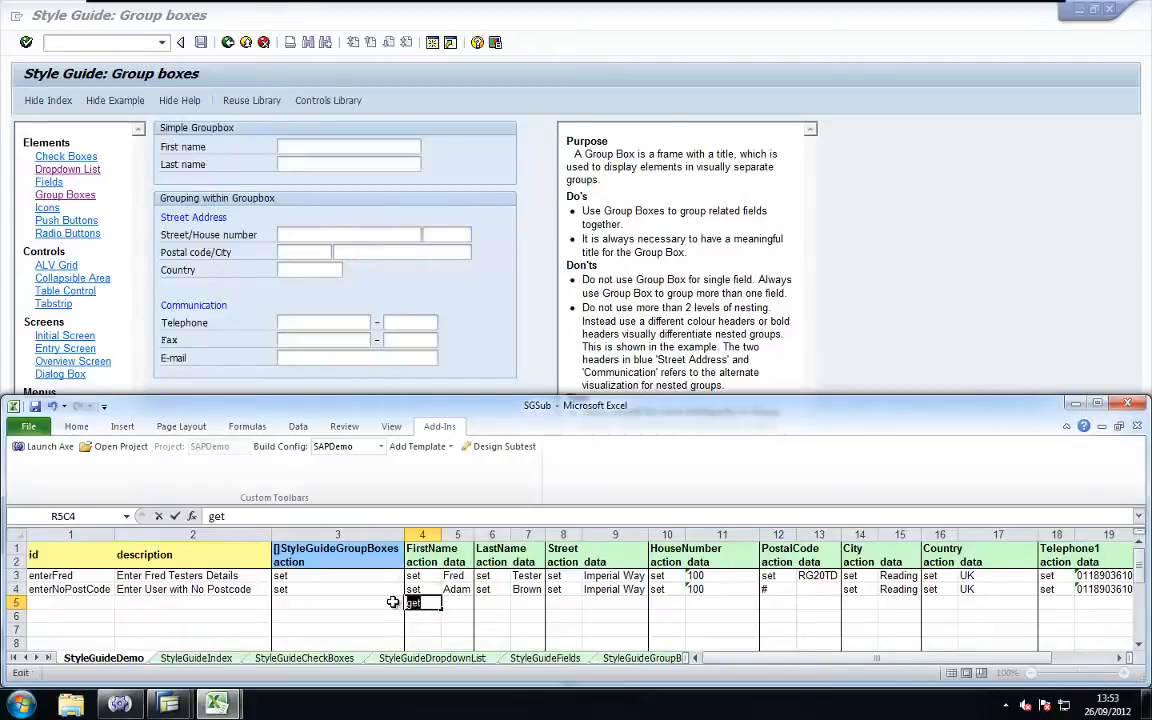
text(val)
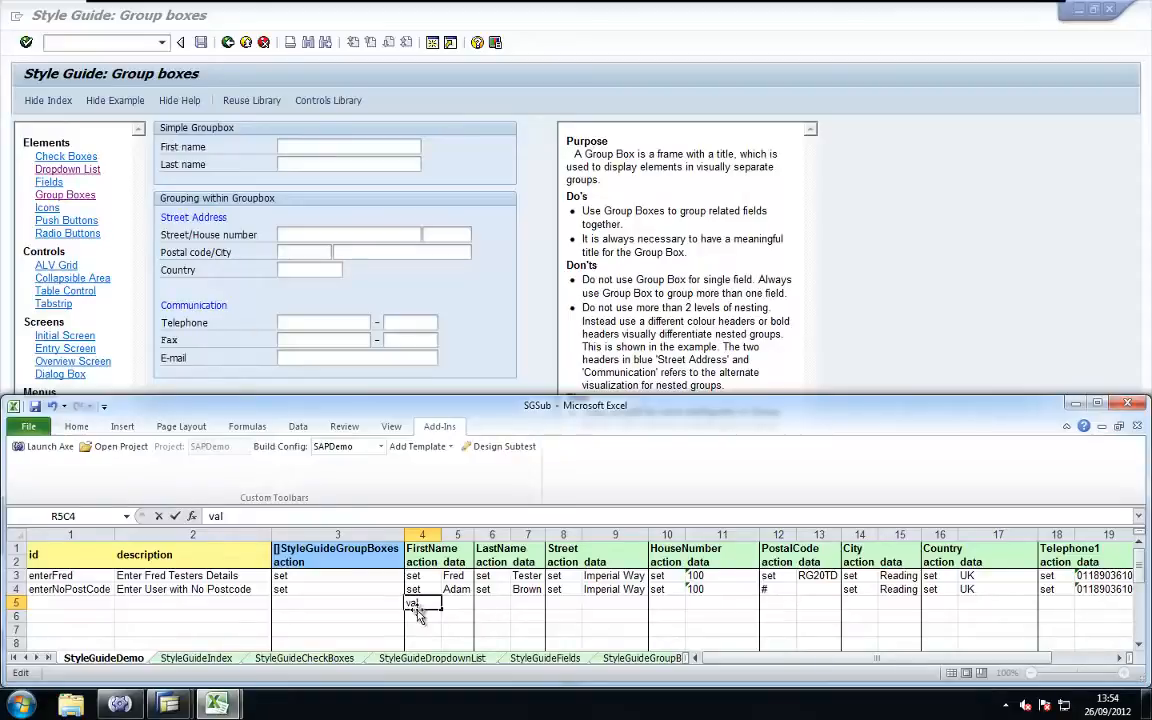
key(BackSpace)
text(load)
key(BackSpace)
key(BackSpace)
key(BackSpace)
key(BackSpace)
text(save)
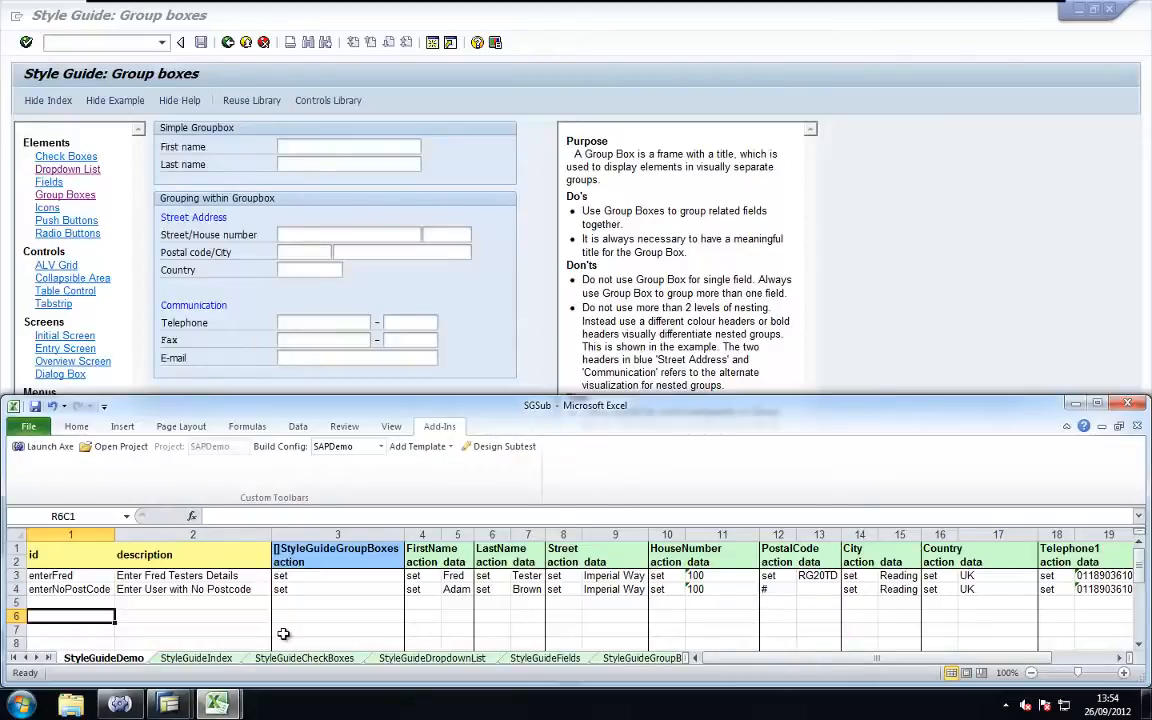
Start a test in row 6 with id enterDemo, description "Enter Demo User" and StyleGuideGroupBoxes action set
text(enterDemo)
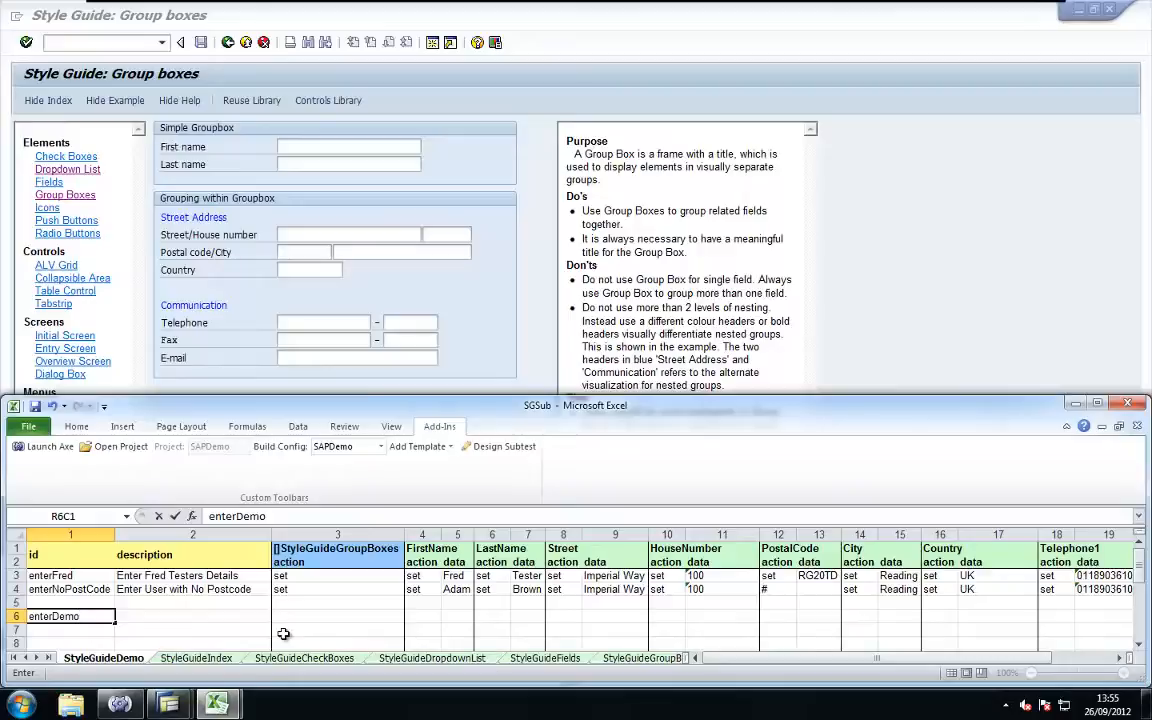
key(Tab)
text(Enter)
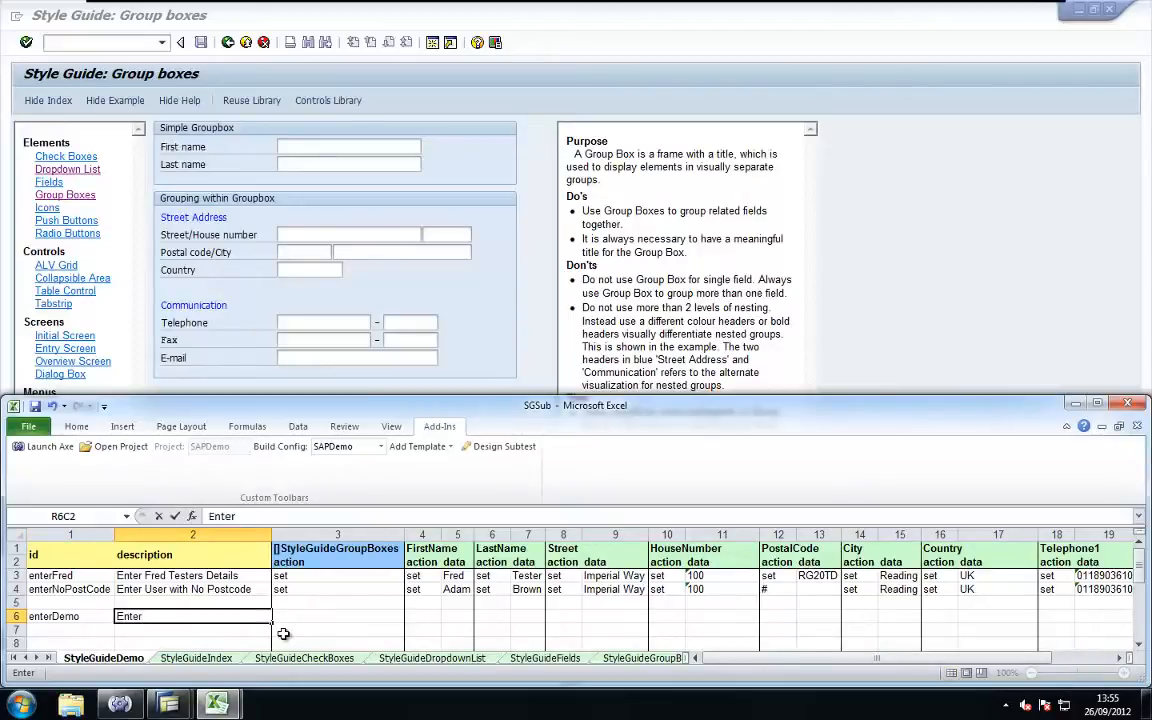
text( Demo User)
key(Tab)
text(set)
key(Tab)
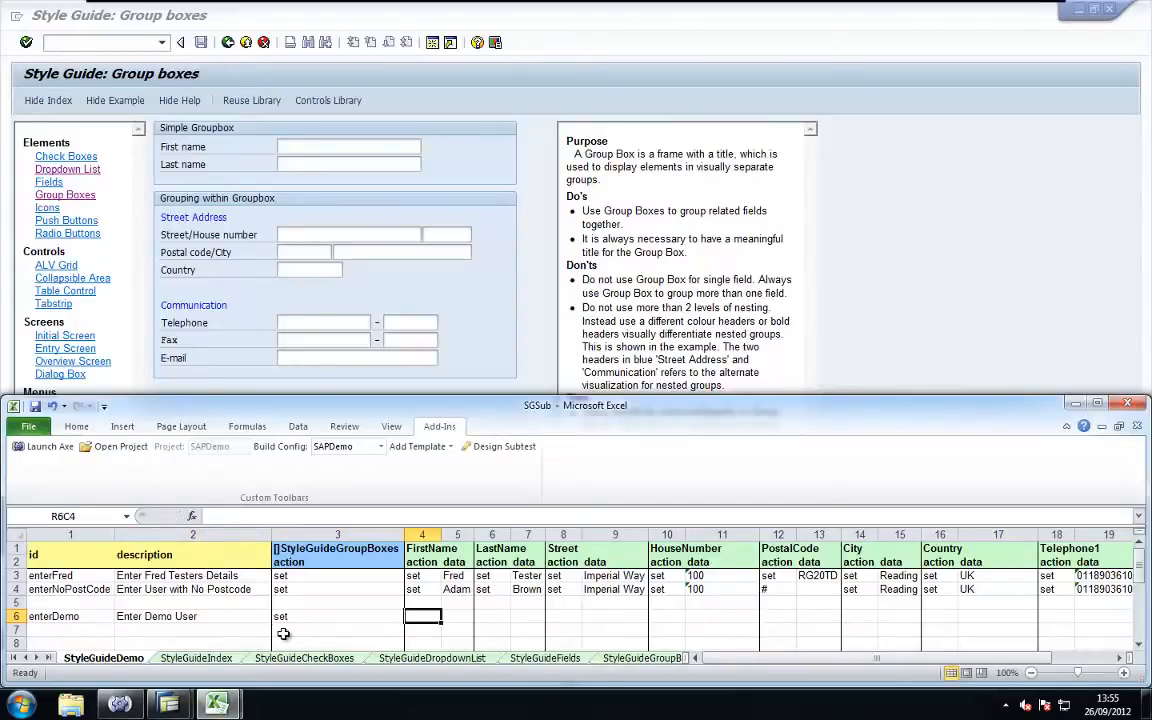
Give row 6 the action set for FirstName and LastName, and enter the demo user's first and last name as data
text(set)
key(Tab)
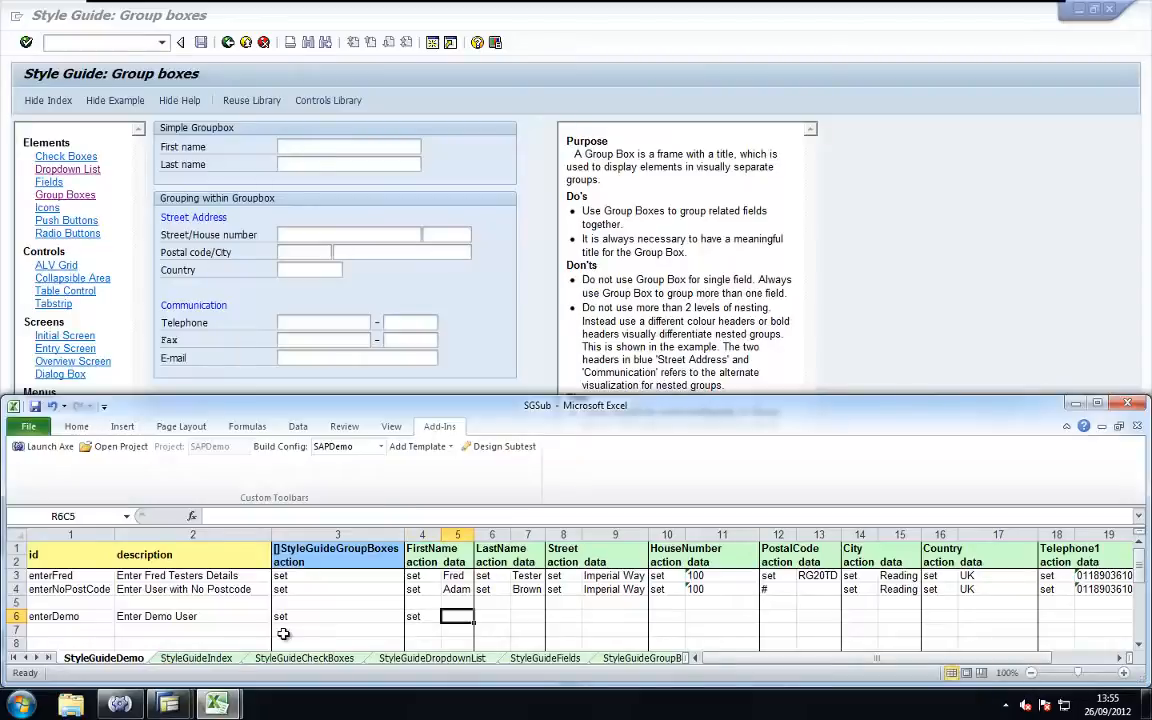
text(Jo)
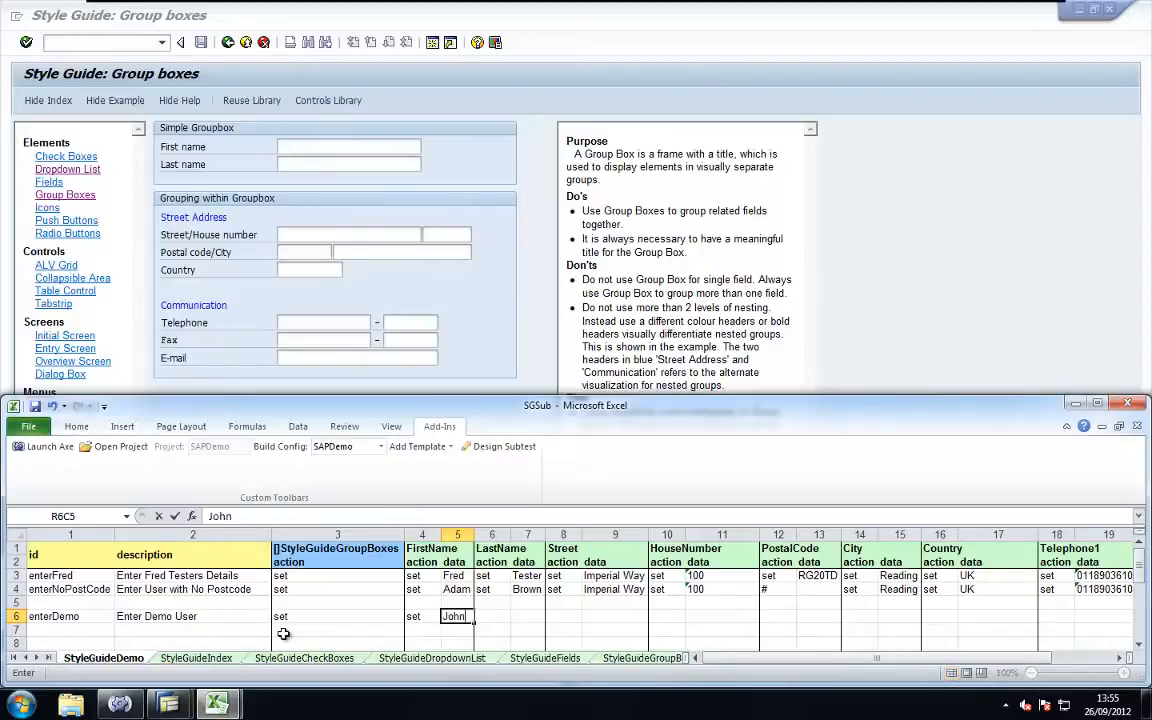
text(hn)
key(Tab)
text(set)
key(Tab)
text(Demo)
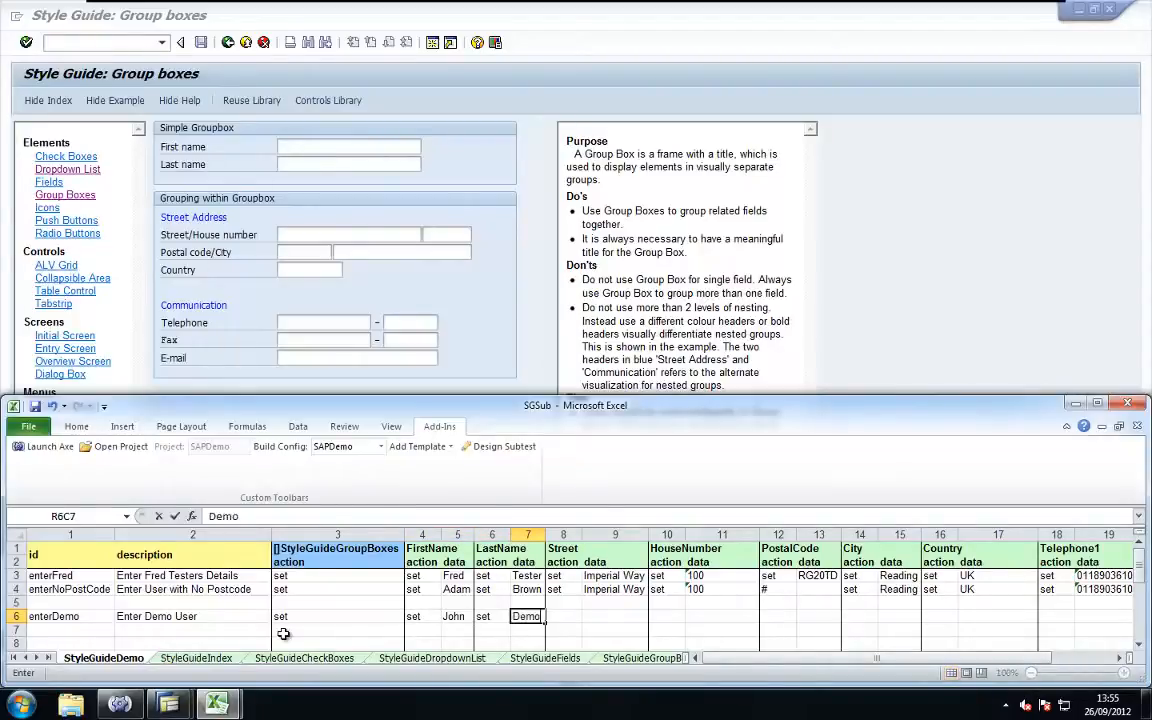
Give row 6 the Street action set and enter the demo user's street name as its data
key(Tab)
text(set)
key(Tab)
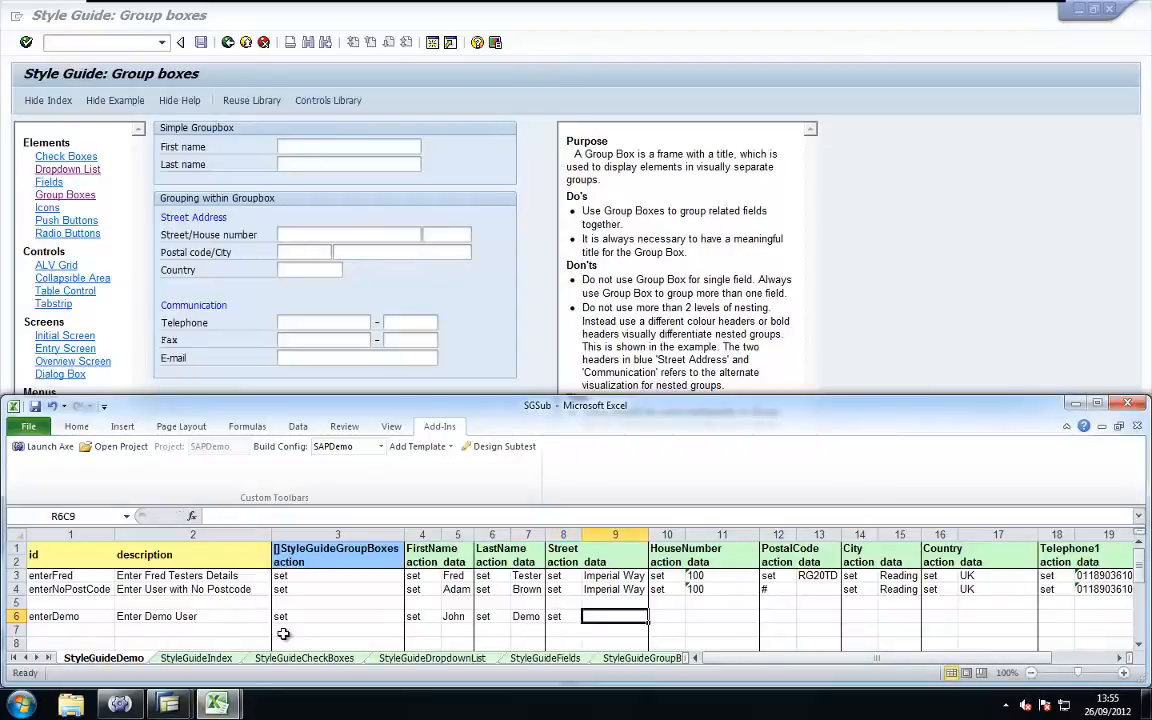
text(Imperial Way)
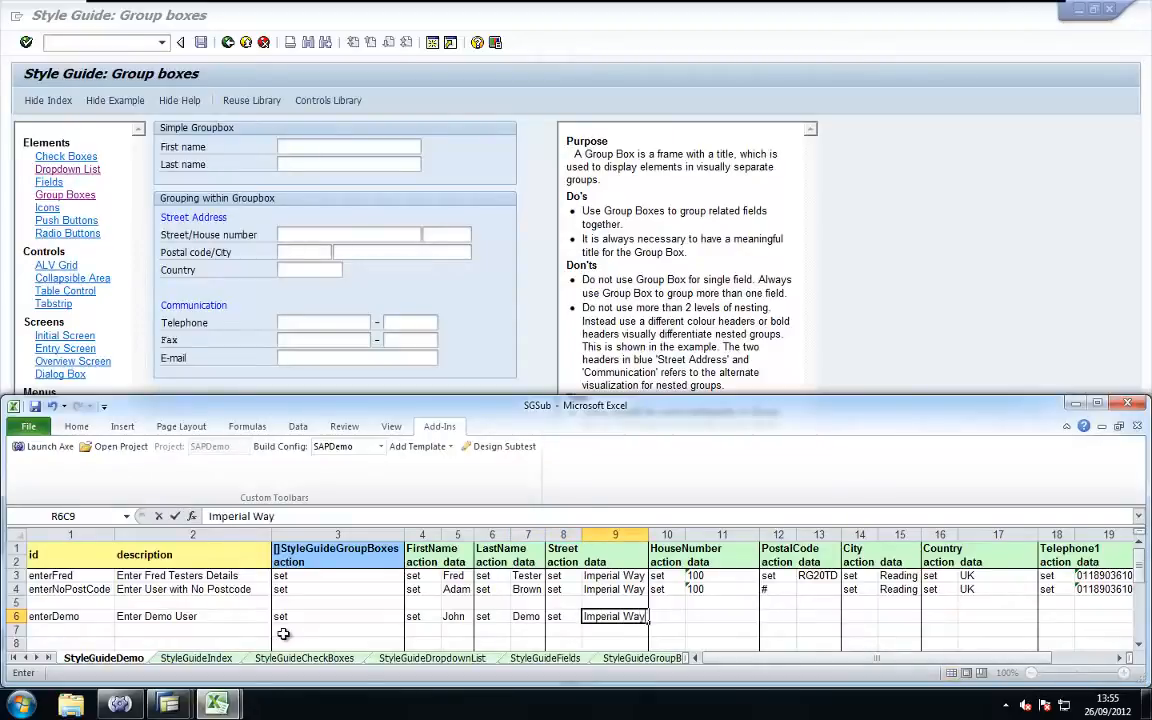
key(Return)
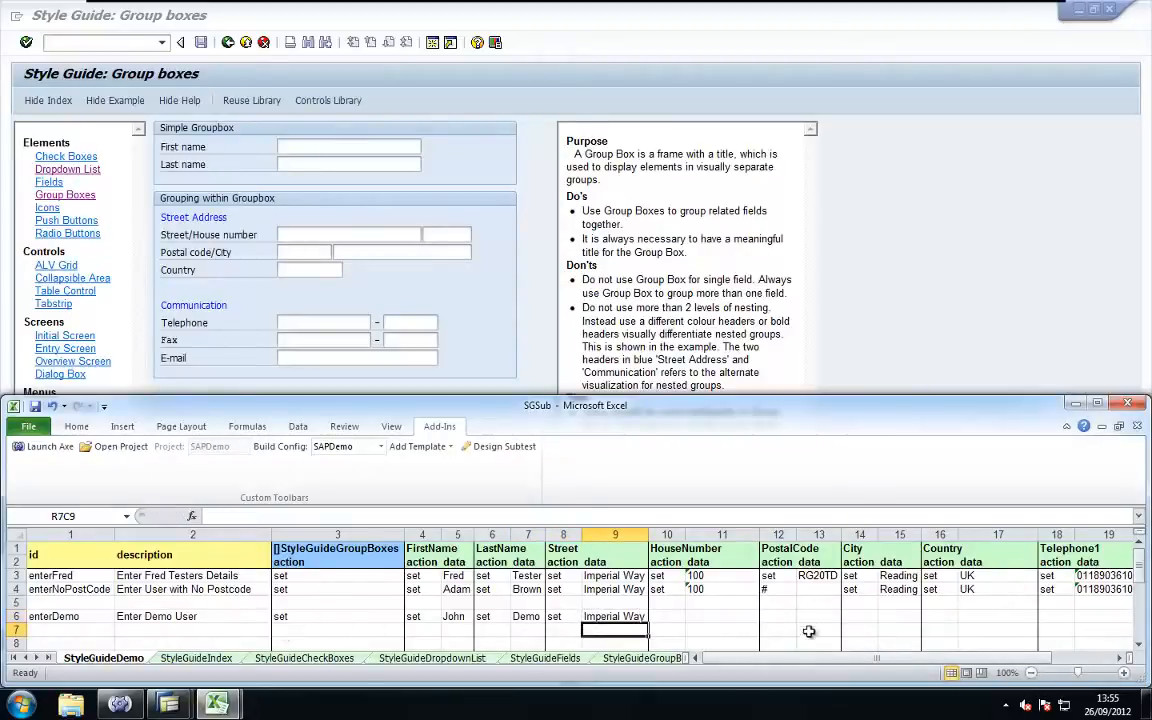
Copy the HouseNumber through Email actions and data from row 3 into the same columns of row 6
click(667, 615)
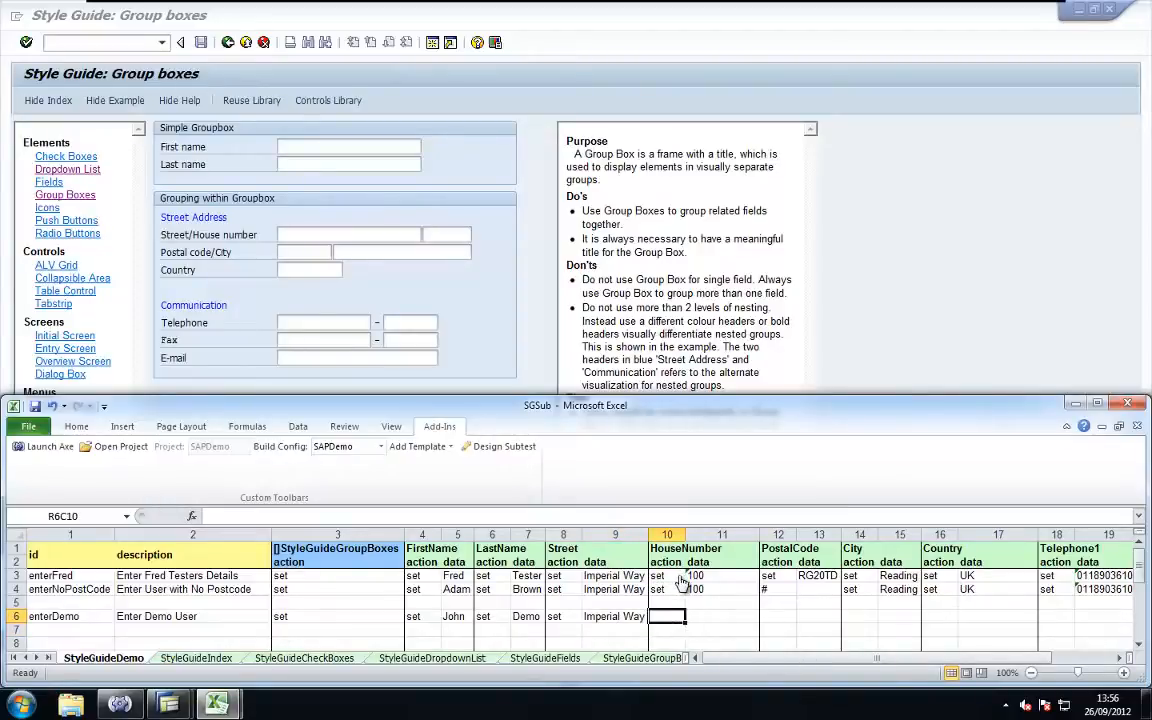
drag(663, 575, 1010, 578)
key(ctrl+c)
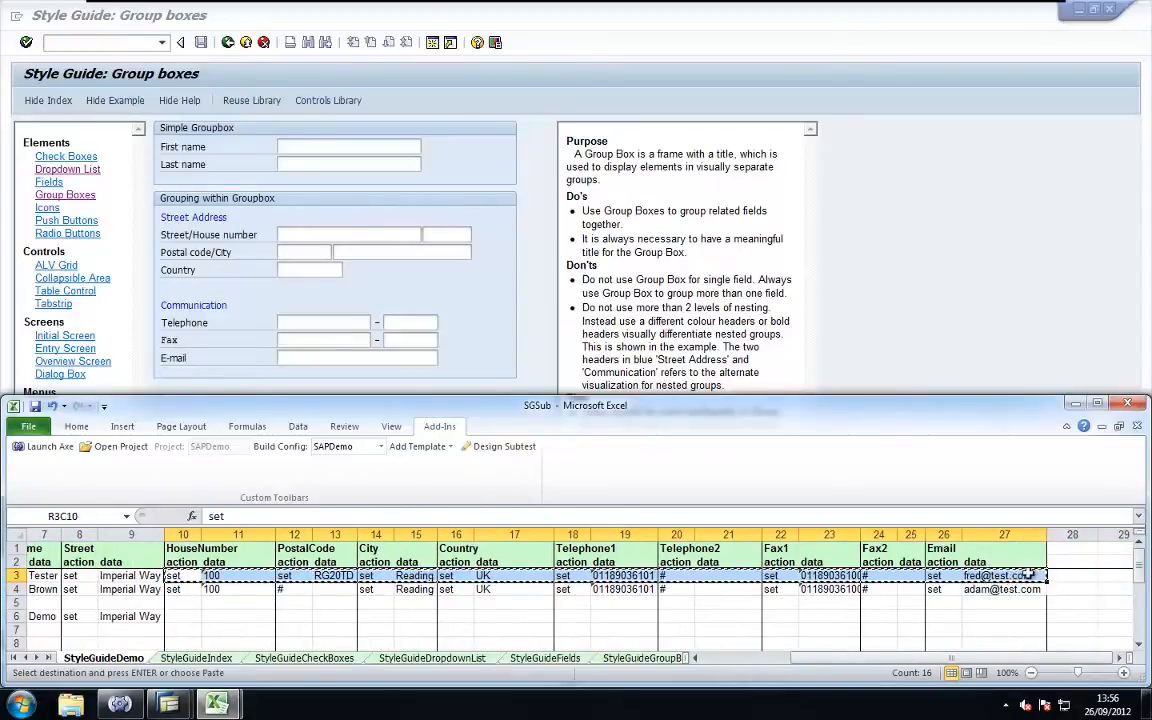
click(180, 614)
key(ctrl+v)
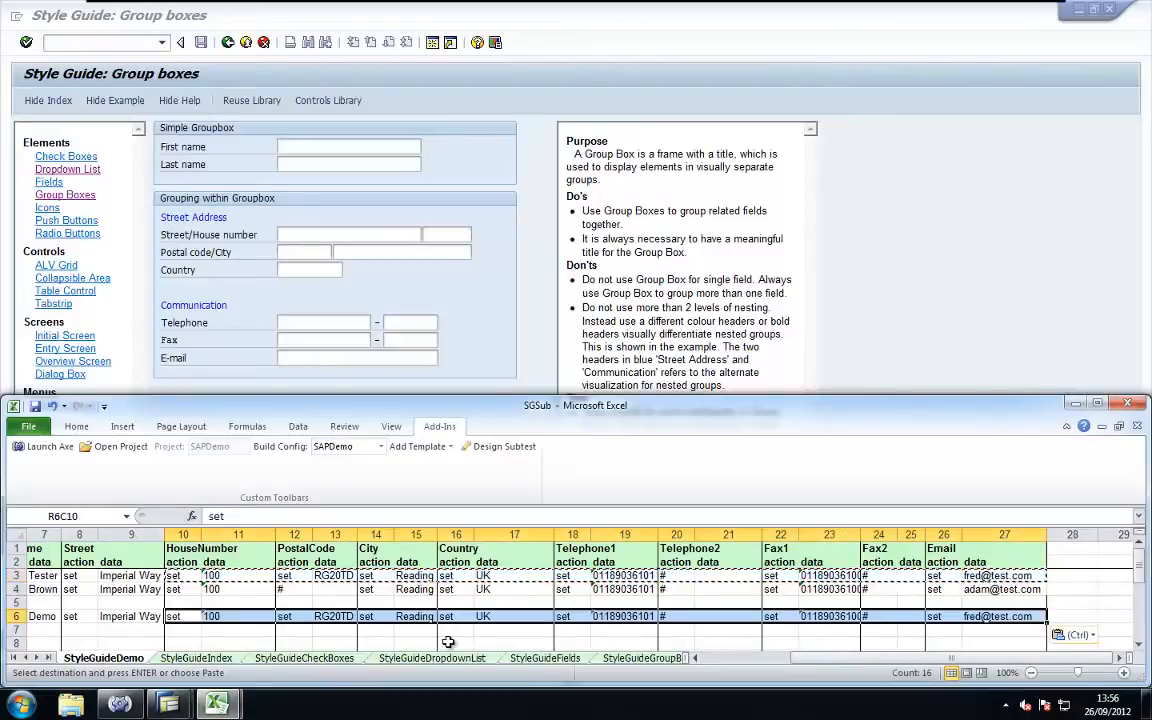
Replace the Email data in row 6 with the demo user's e-mail address and return to the row's id
click(1005, 616)
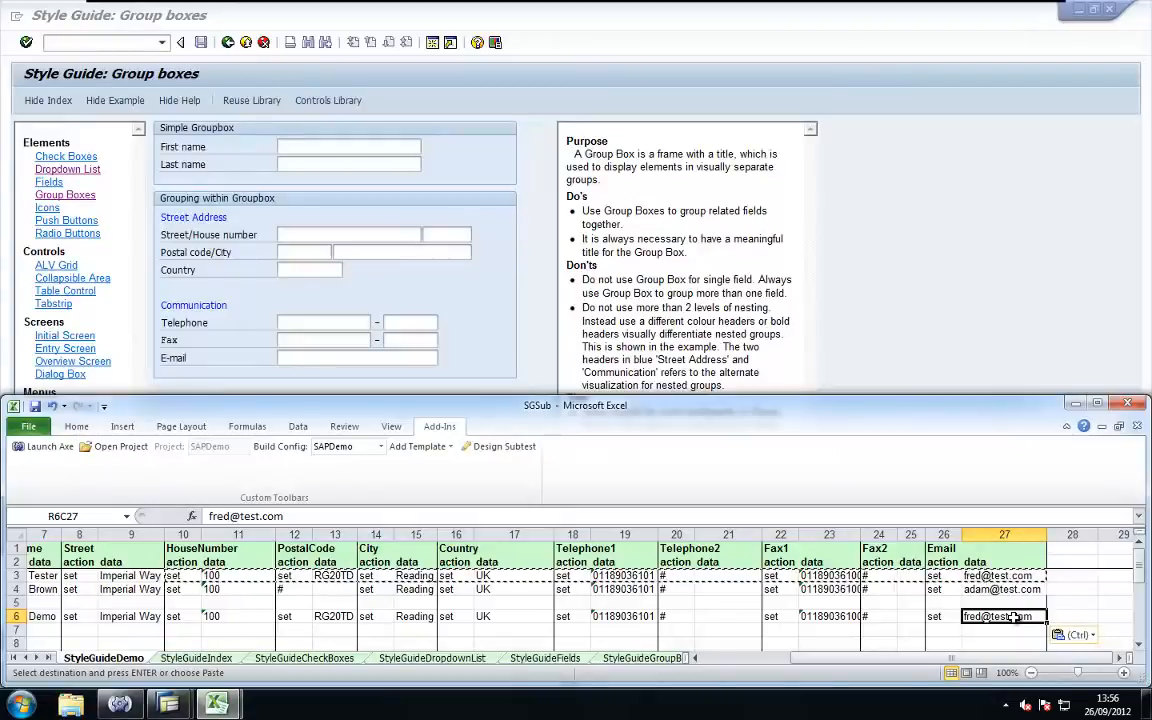
text(john@demo.c)
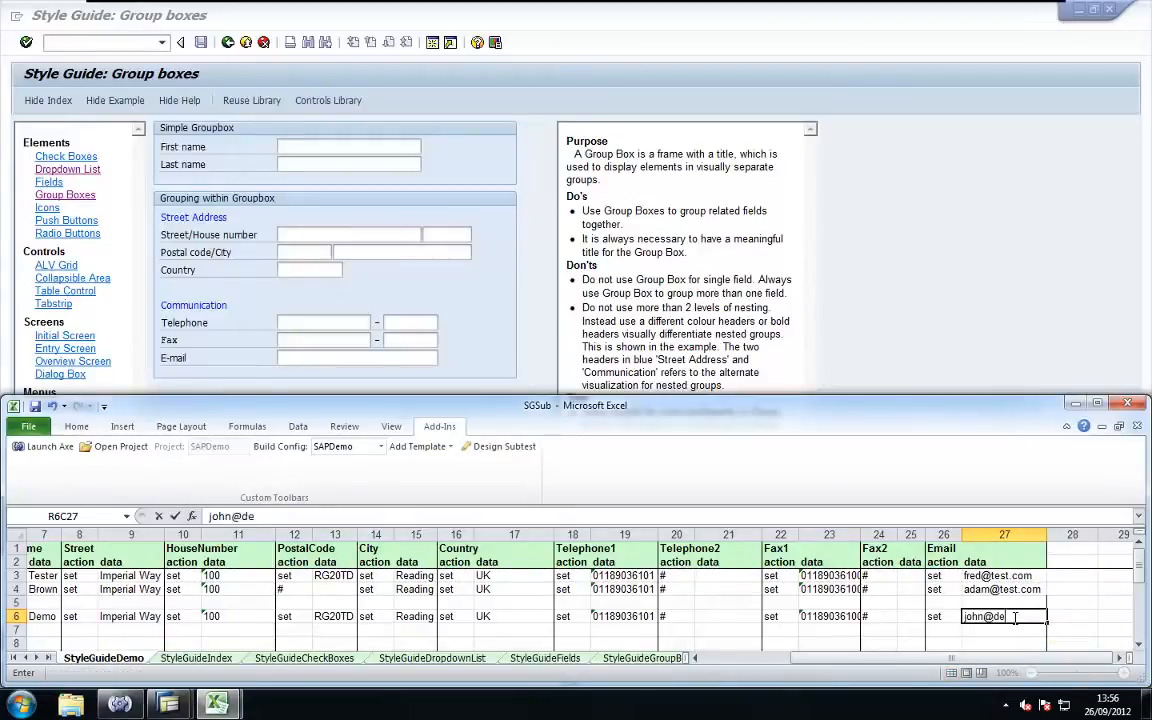
text(om)
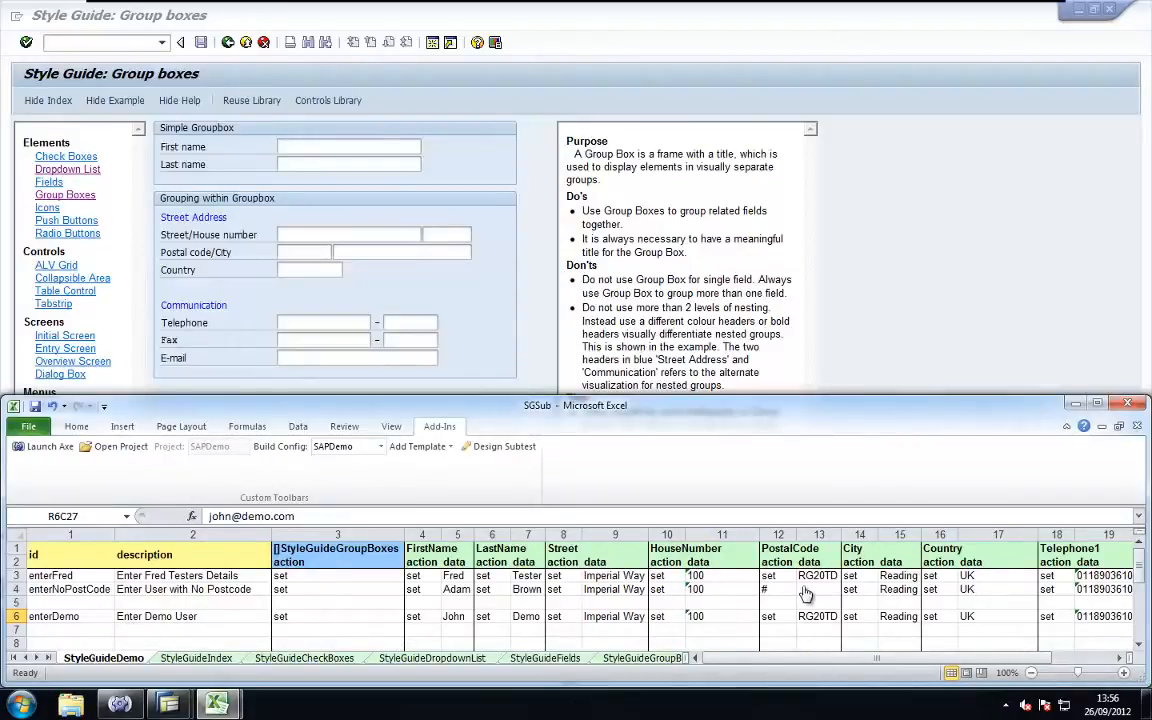
click(67, 617)
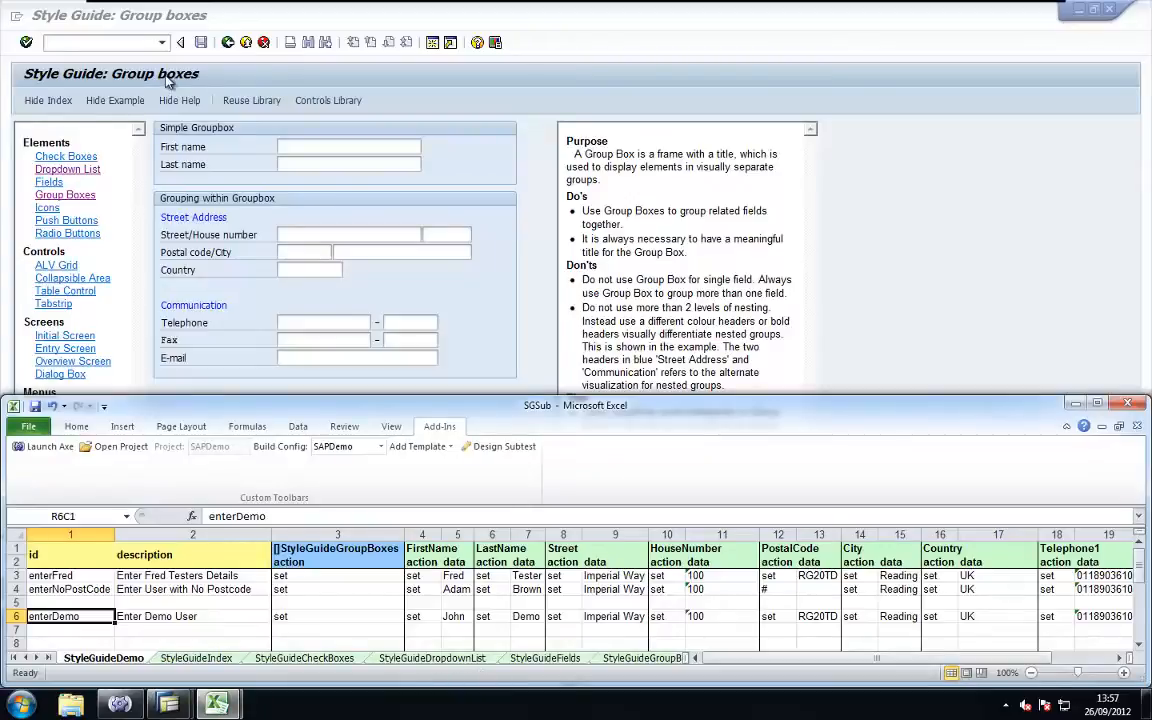
Open the Check Boxes page in SAP and examine the matching StyleGuideCheckBoxes sheet in Excel
click(66, 157)
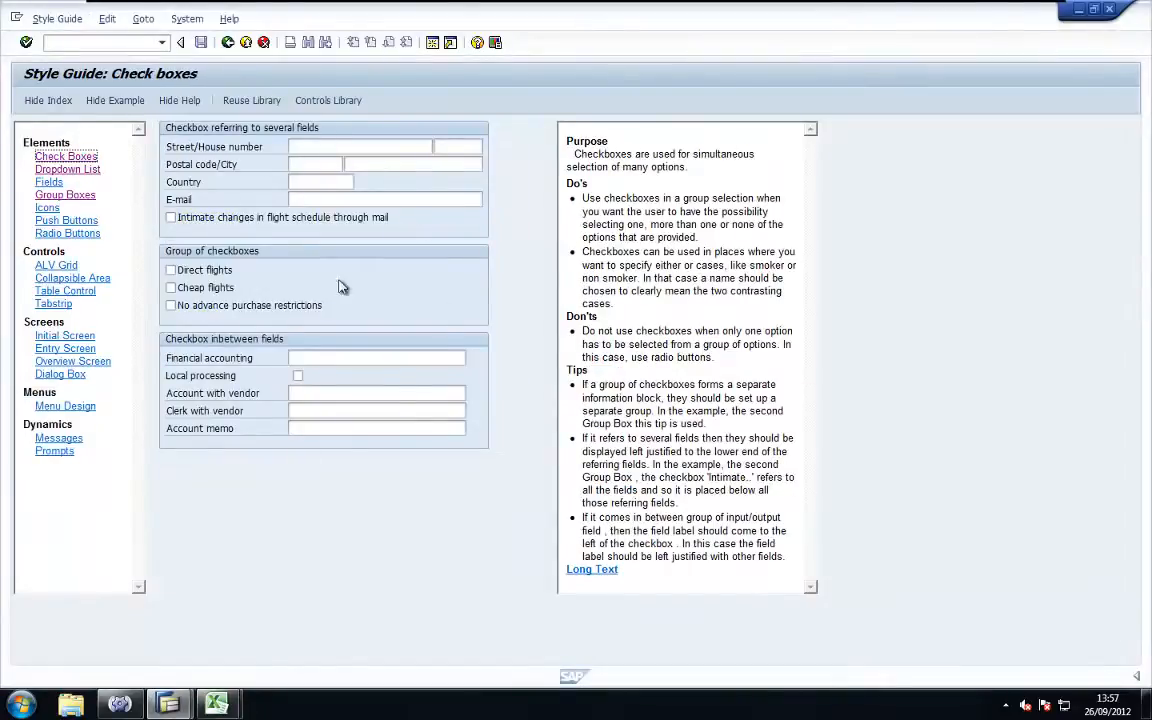
mouse_move(199, 688)
click(141, 561)
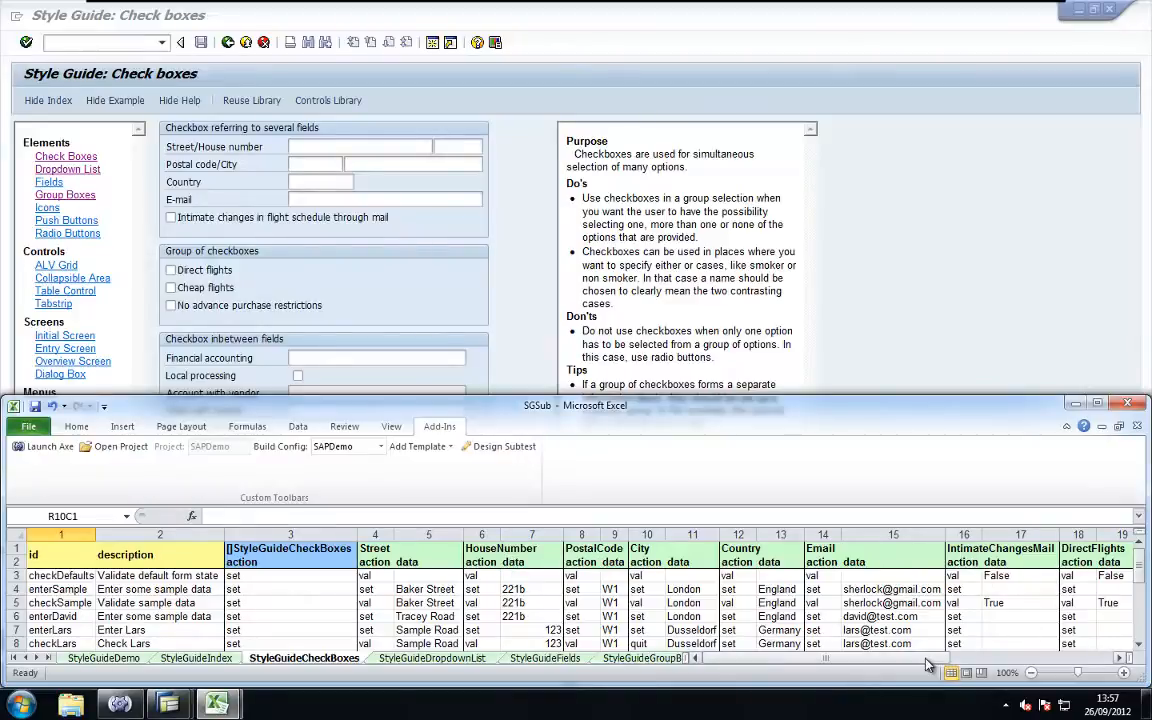
drag(943, 665, 900, 660)
Review the StyleGuideDropdownList, StyleGuideFields, StyleGuideGroupBoxes, StyleGuideCheckBoxes and StyleGuideIndex sheets, and return to the StyleGuideDemo sheet
click(435, 659)
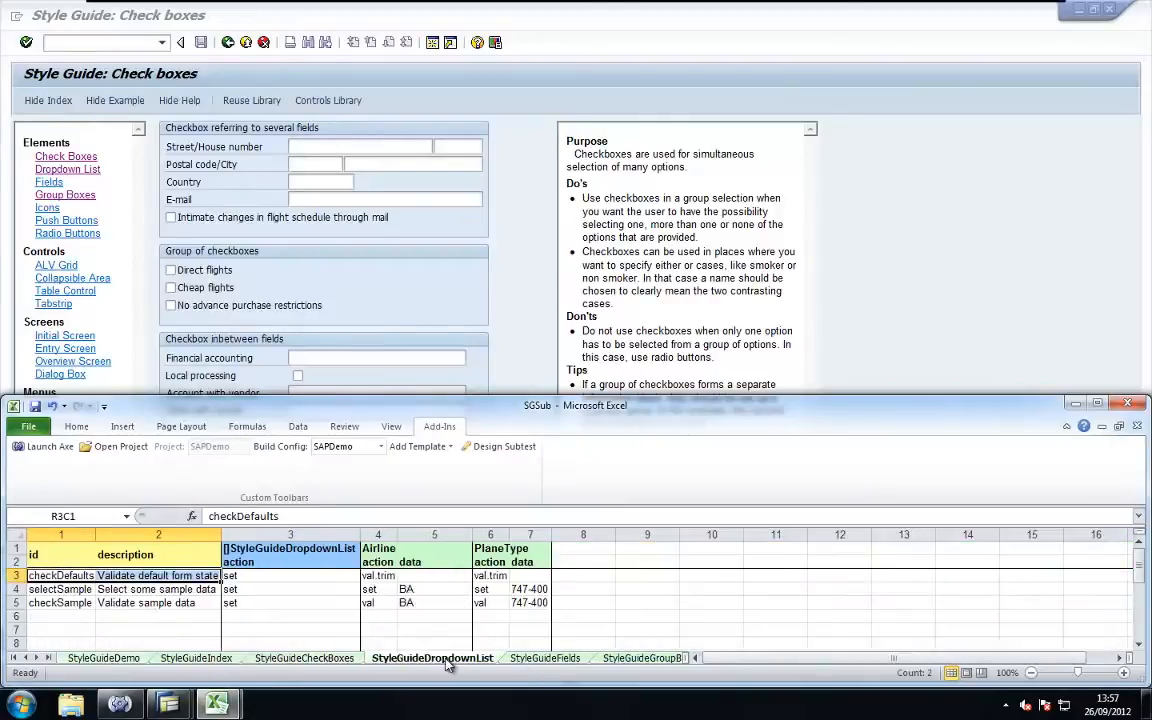
click(545, 659)
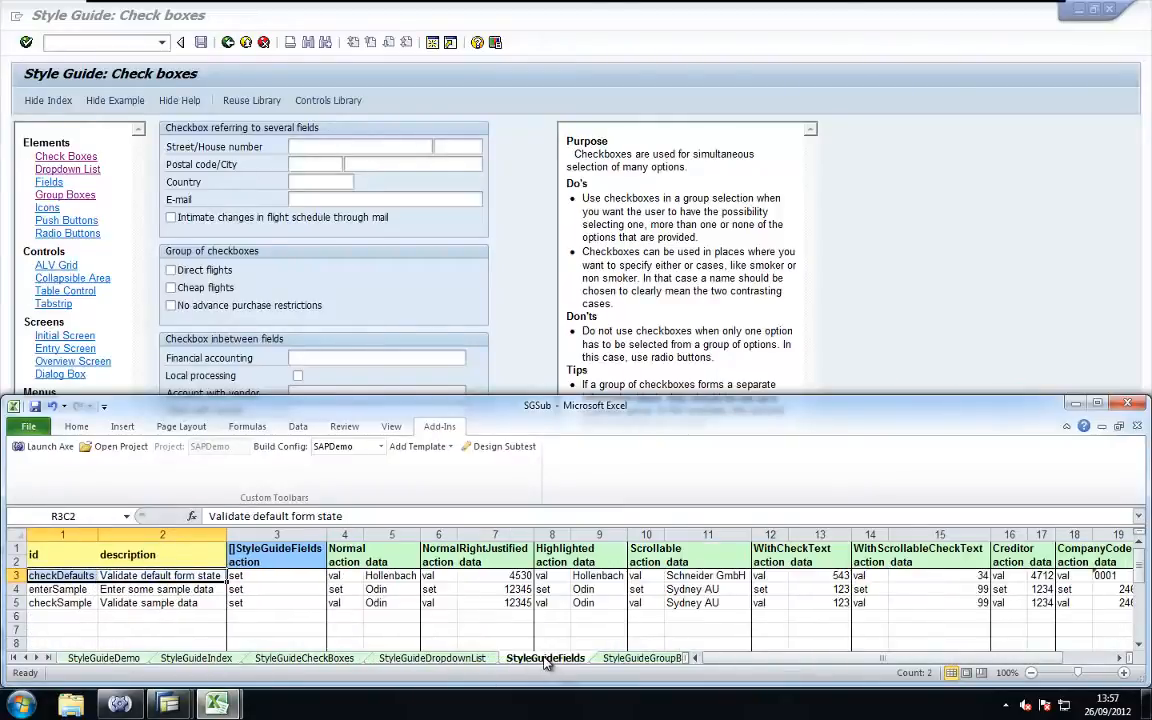
click(625, 659)
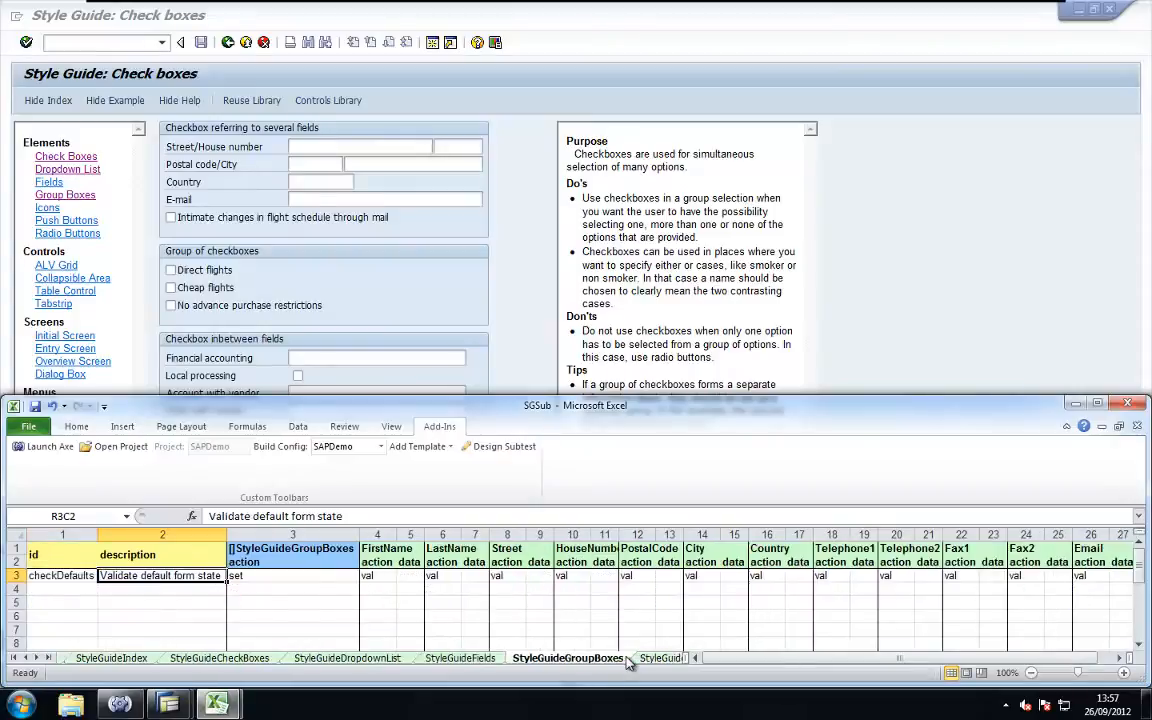
click(235, 659)
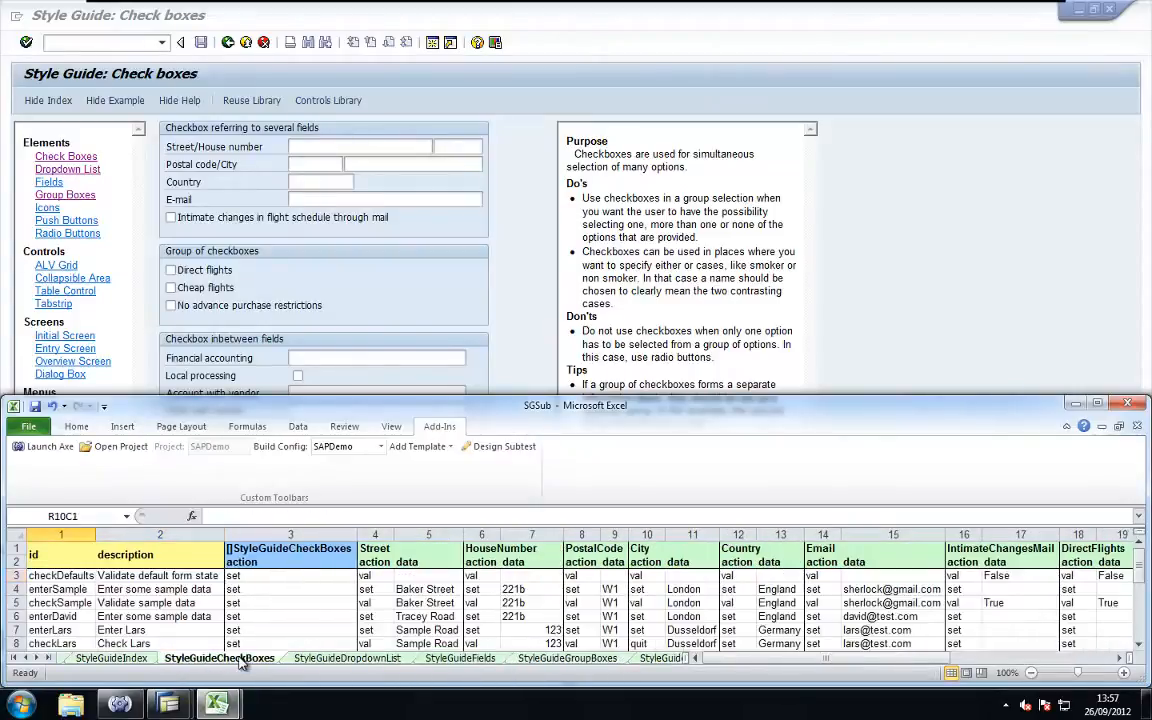
click(88, 660)
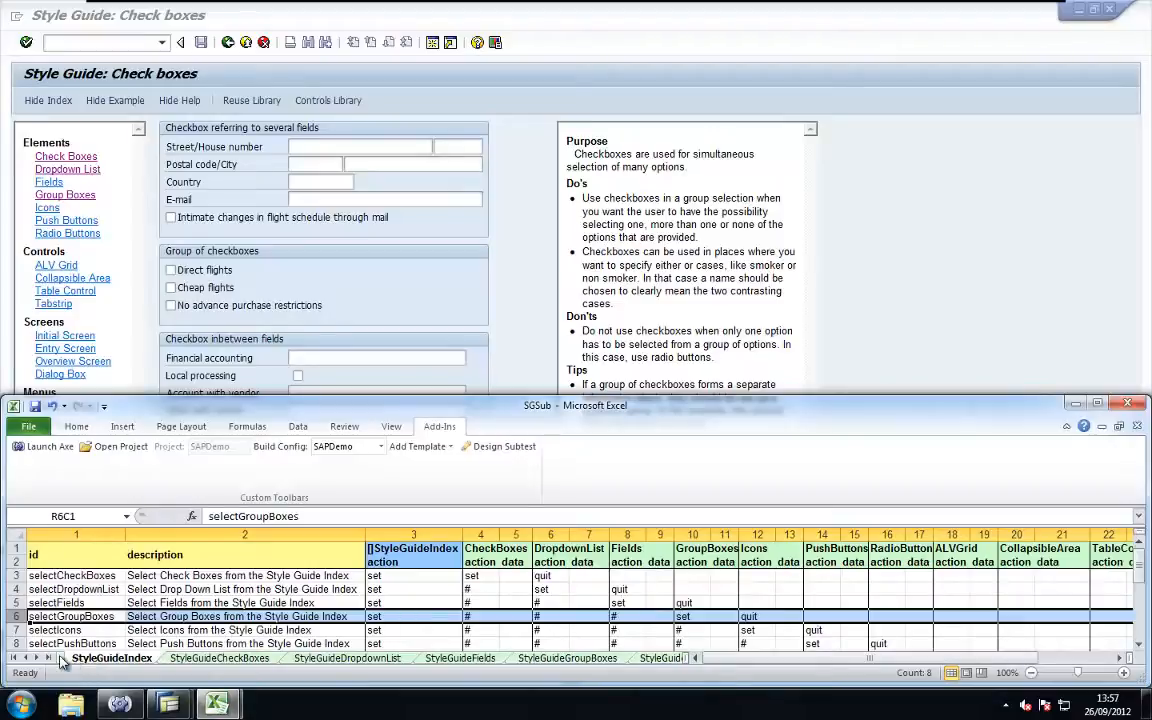
click(63, 659)
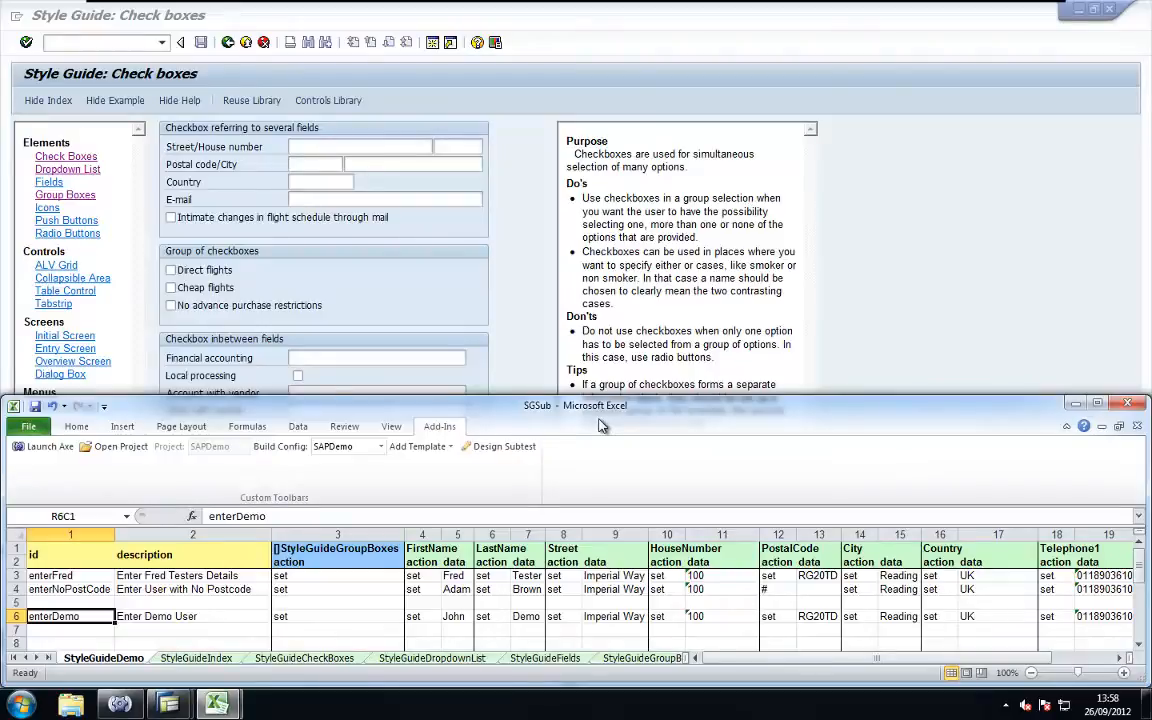
Examine the SAPBIBSSG02 test in row 3 of the DemoTests sheet in the SGTests workbook
key(ctrl+Tab)
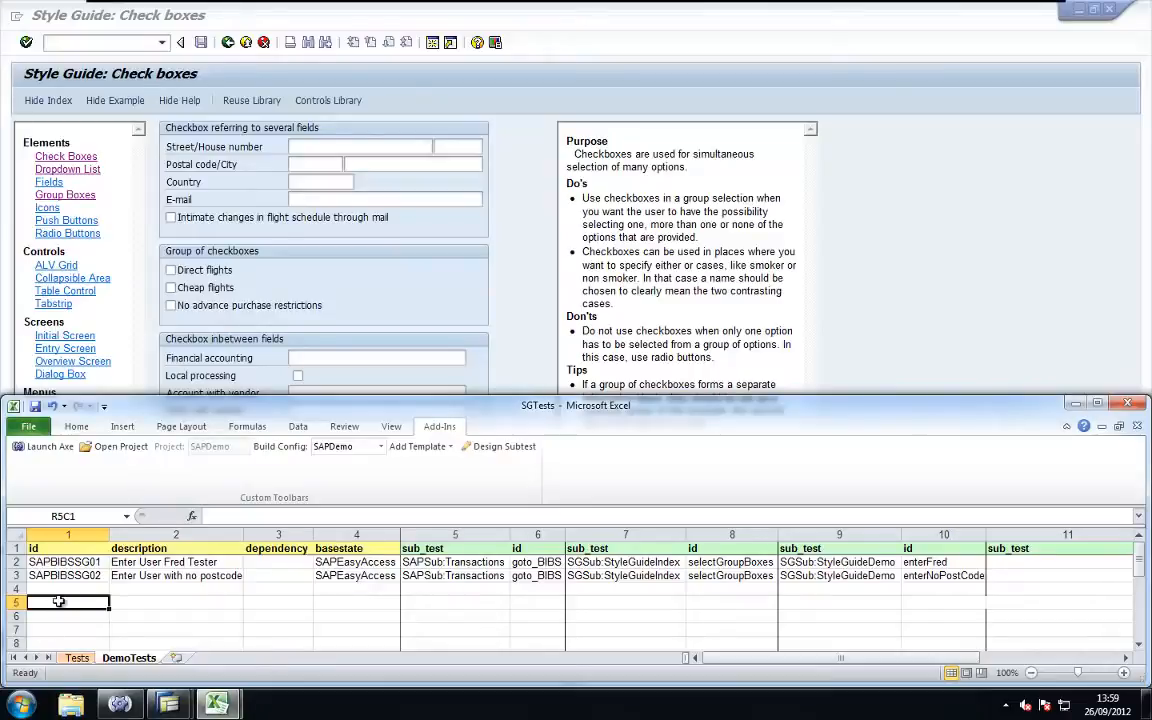
click(15, 576)
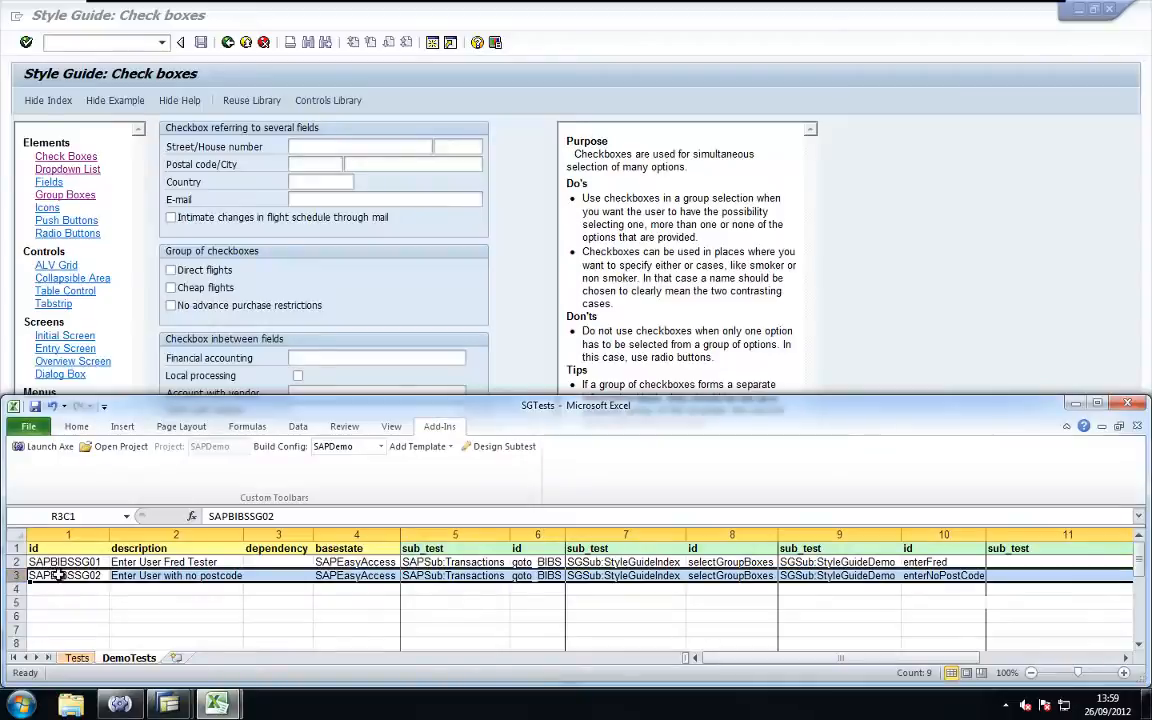
click(66, 578)
click(15, 576)
Return SAP to the SAP Easy Access screen and switch back to the SGTests workbook
click(247, 44)
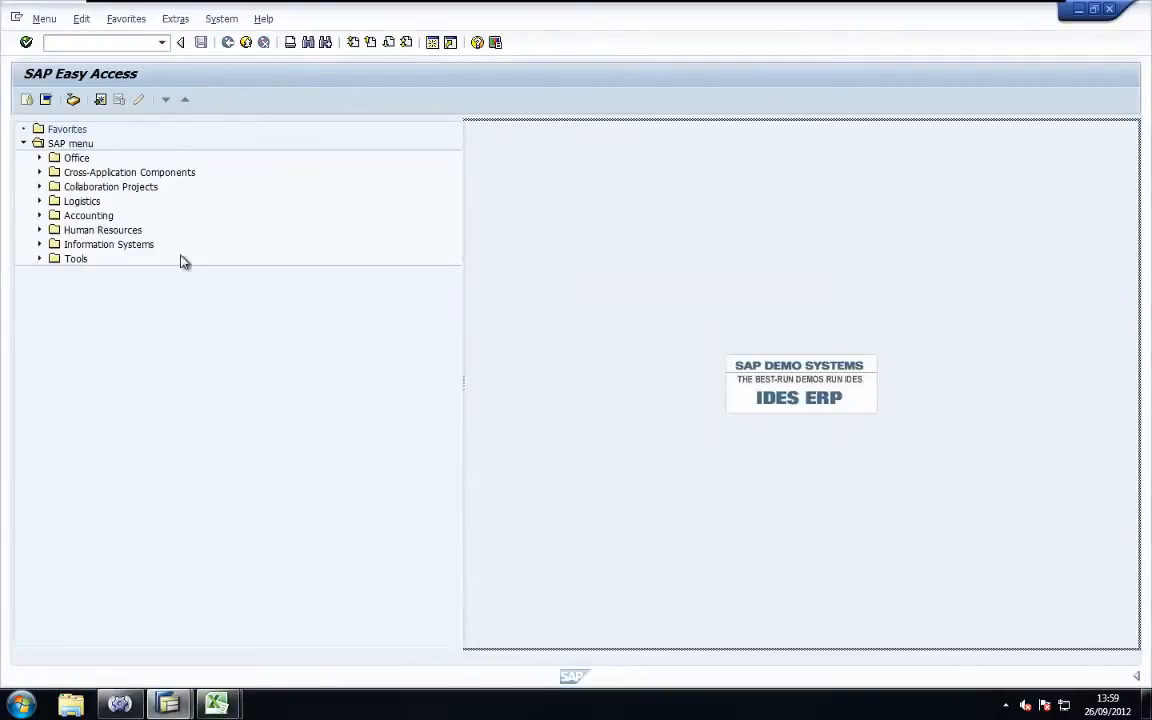
click(217, 704)
click(258, 665)
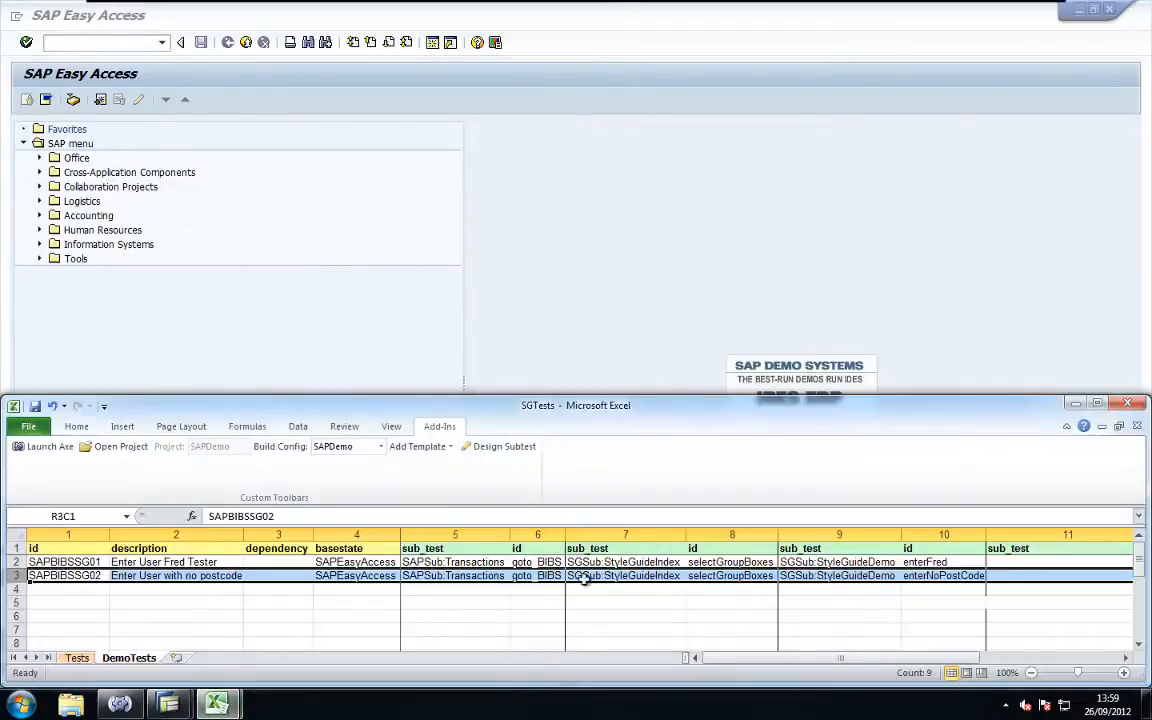
Examine the goto_BIBS subtest used by SAPBIBSSG02 on the SAPSub Transactions sheet, and return to SGTests
drag(430, 576, 543, 576)
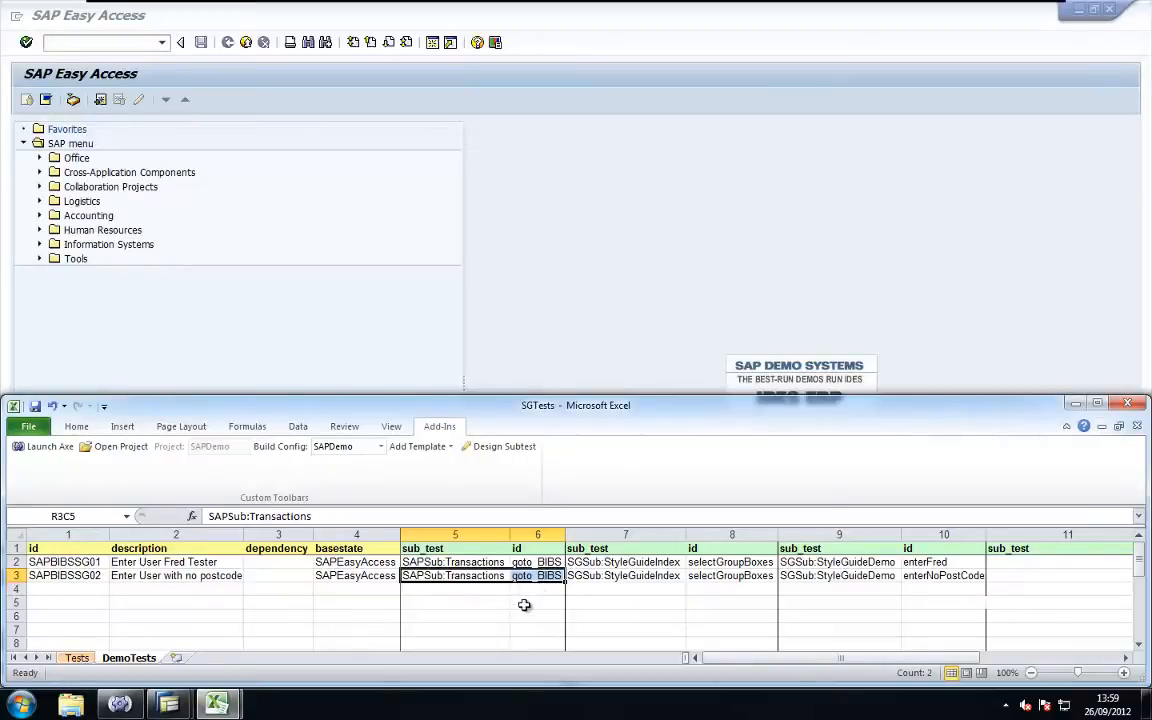
click(156, 706)
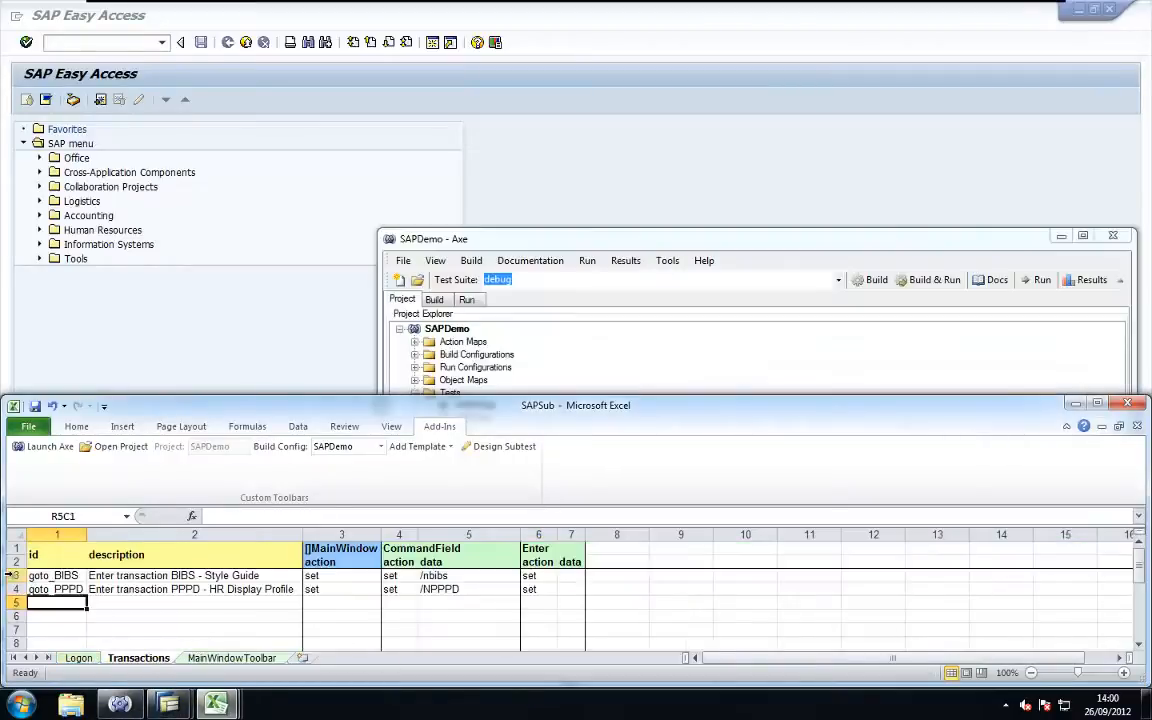
click(14, 576)
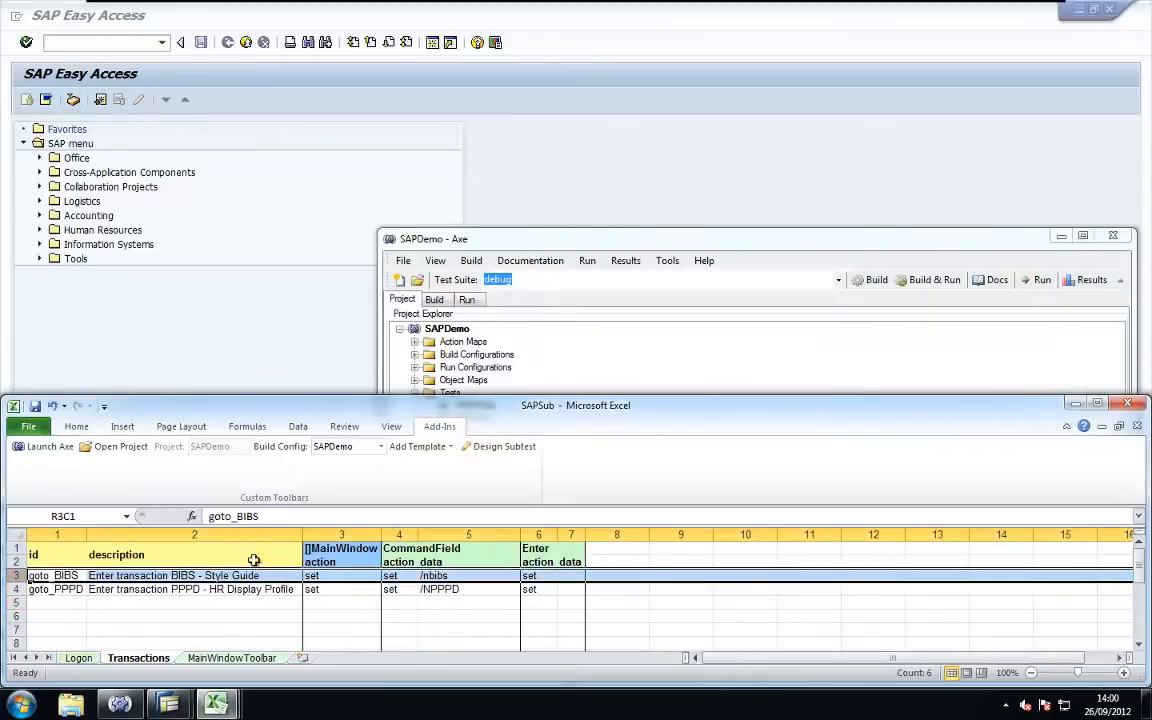
click(327, 576)
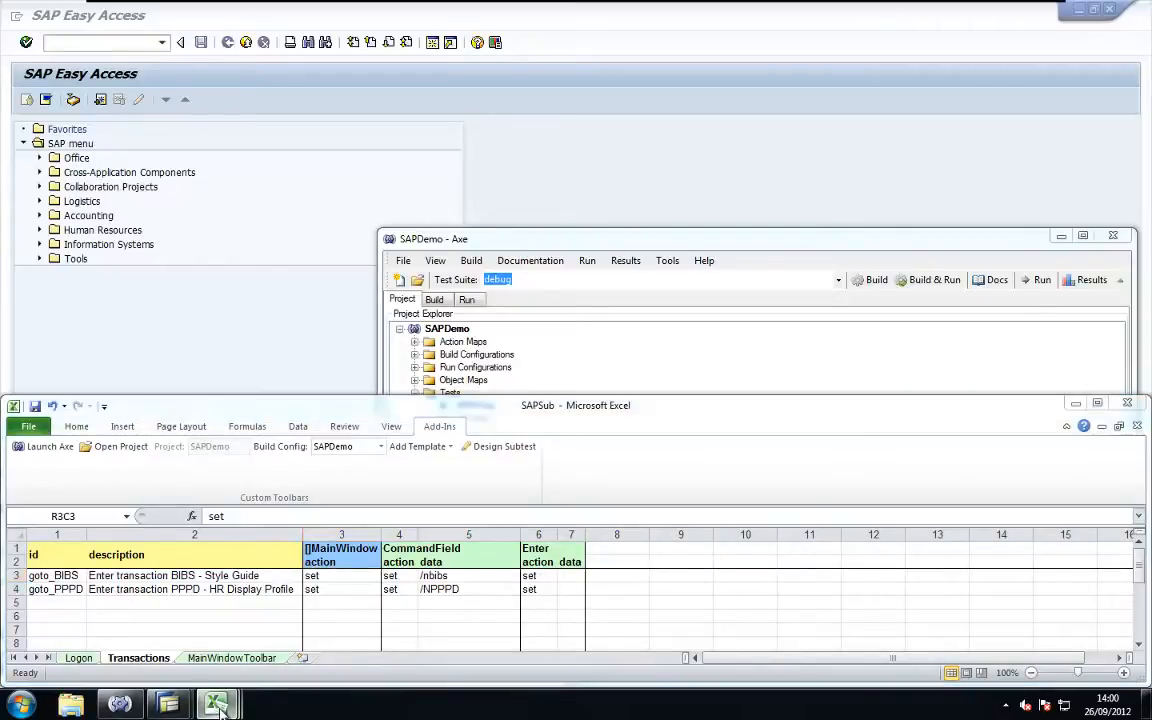
mouse_move(216, 704)
click(256, 637)
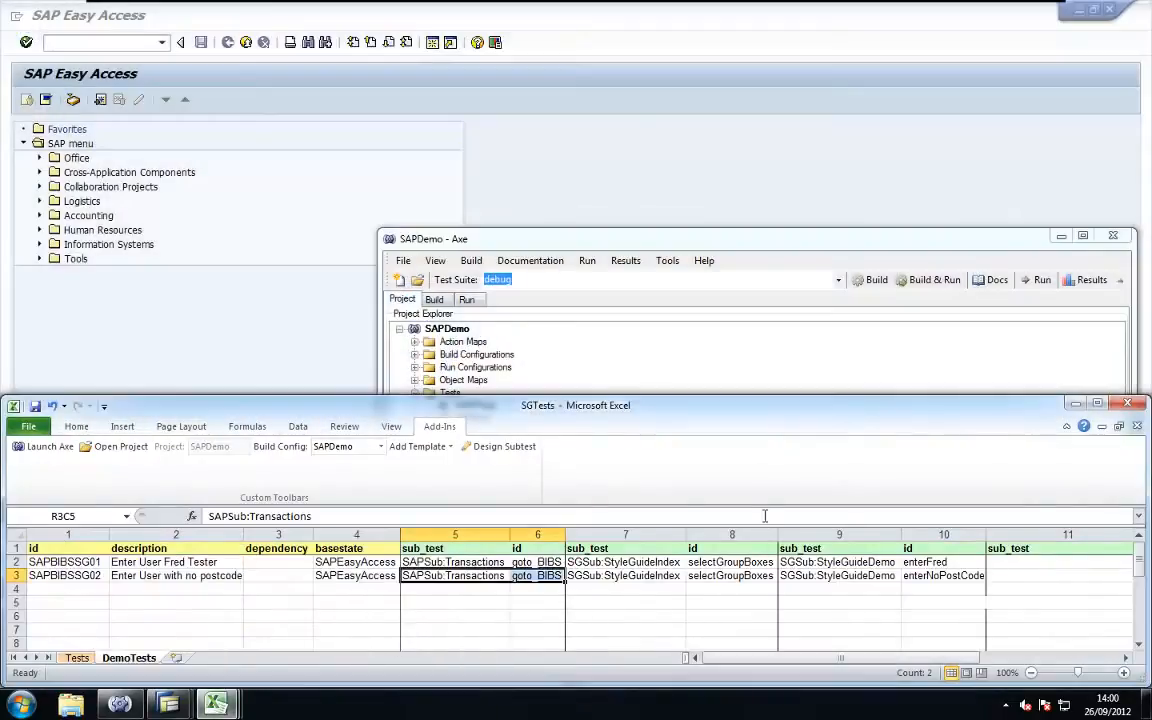
Select the StyleGuideIndex sub_test and its id in row 3, and open the style guide in SAP with transaction /nbibs
drag(612, 577, 751, 576)
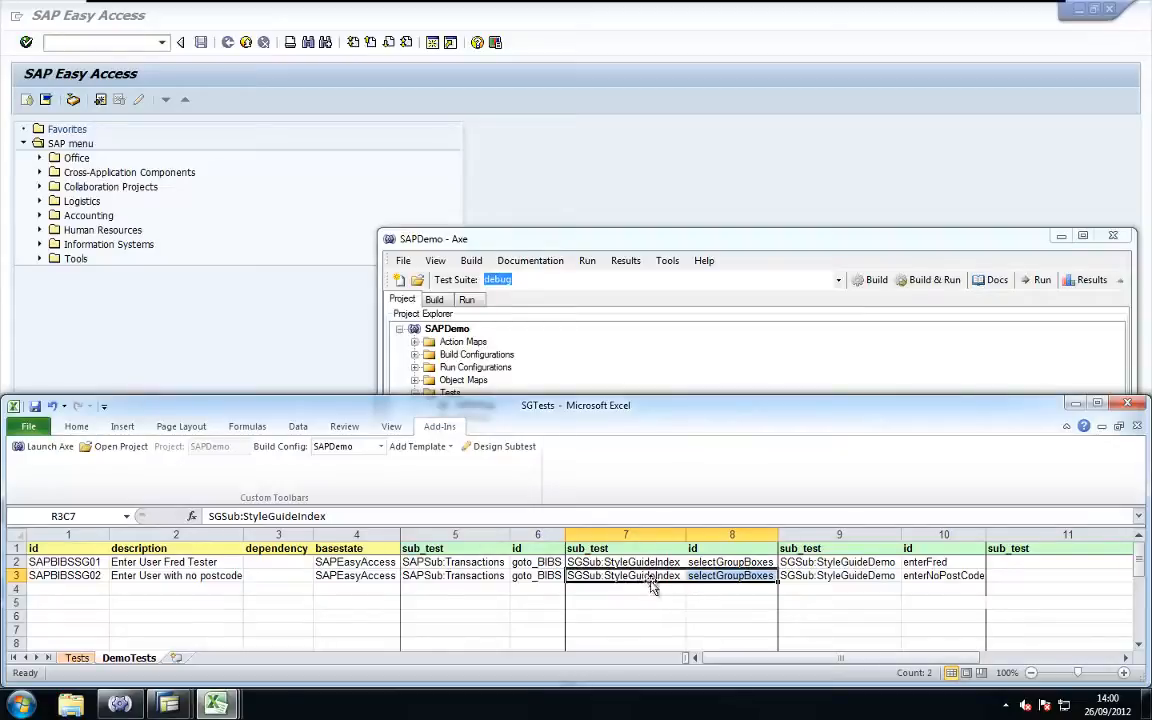
click(89, 42)
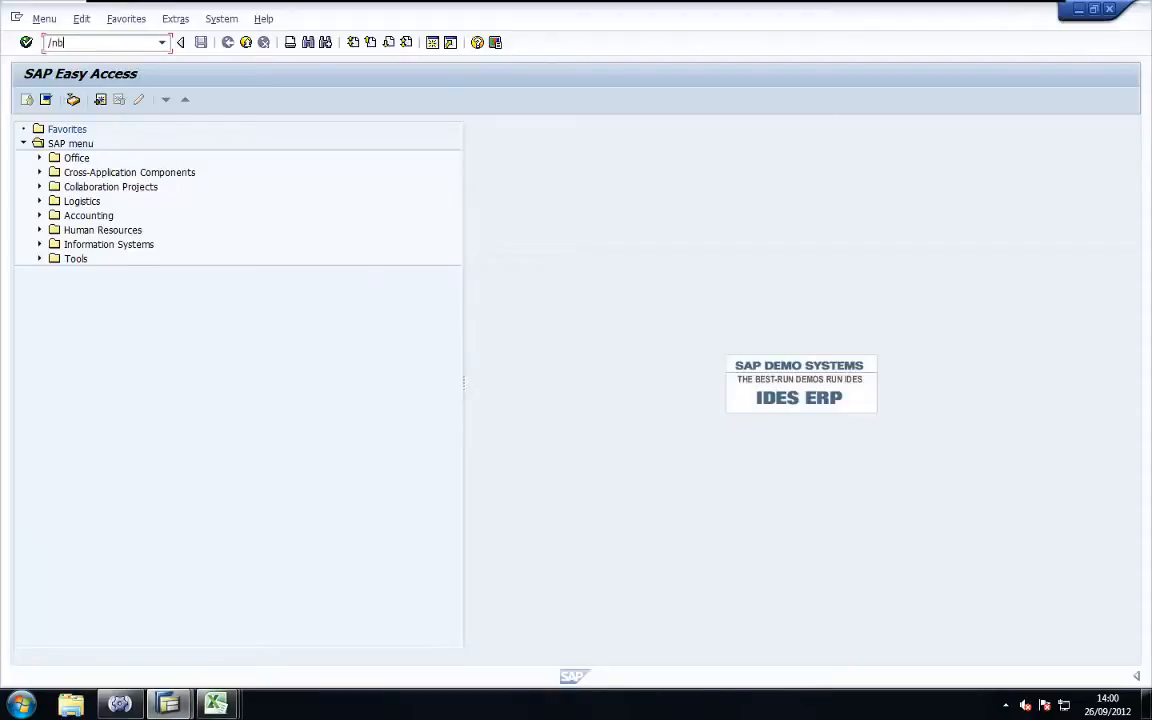
text(/nbibs)
key(Return)
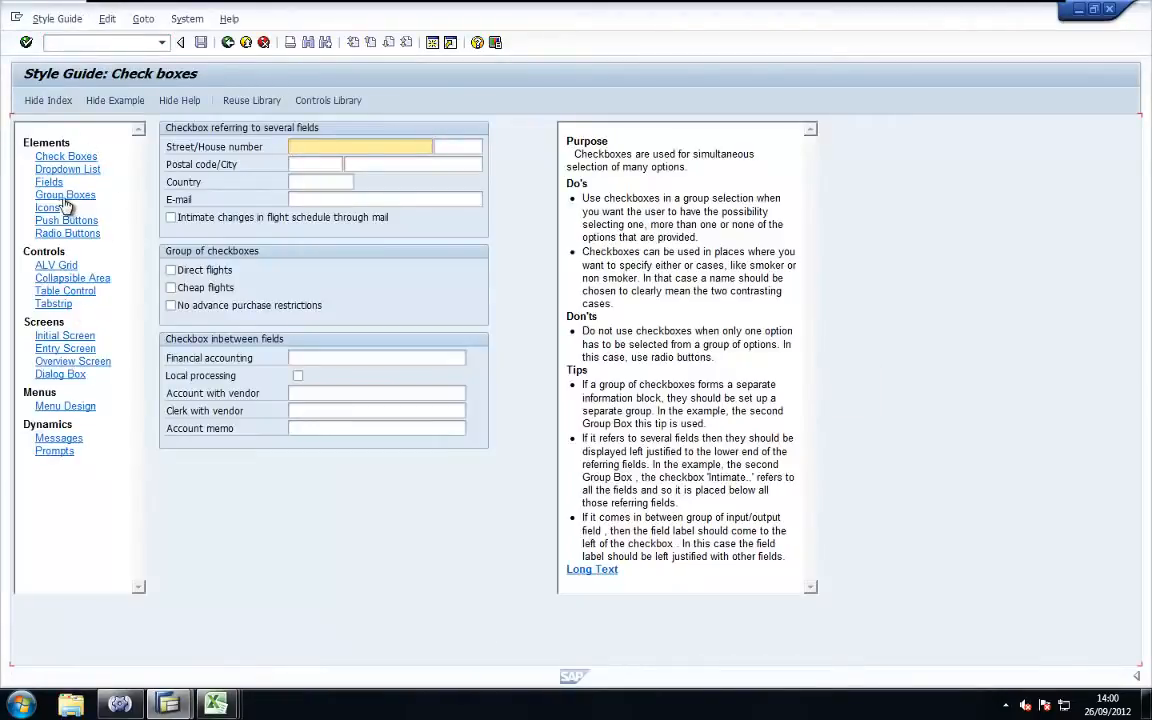
Examine the selectGroupBoxes subtest on the SGSub StyleGuideIndex sheet and return to SGTests
mouse_move(215, 703)
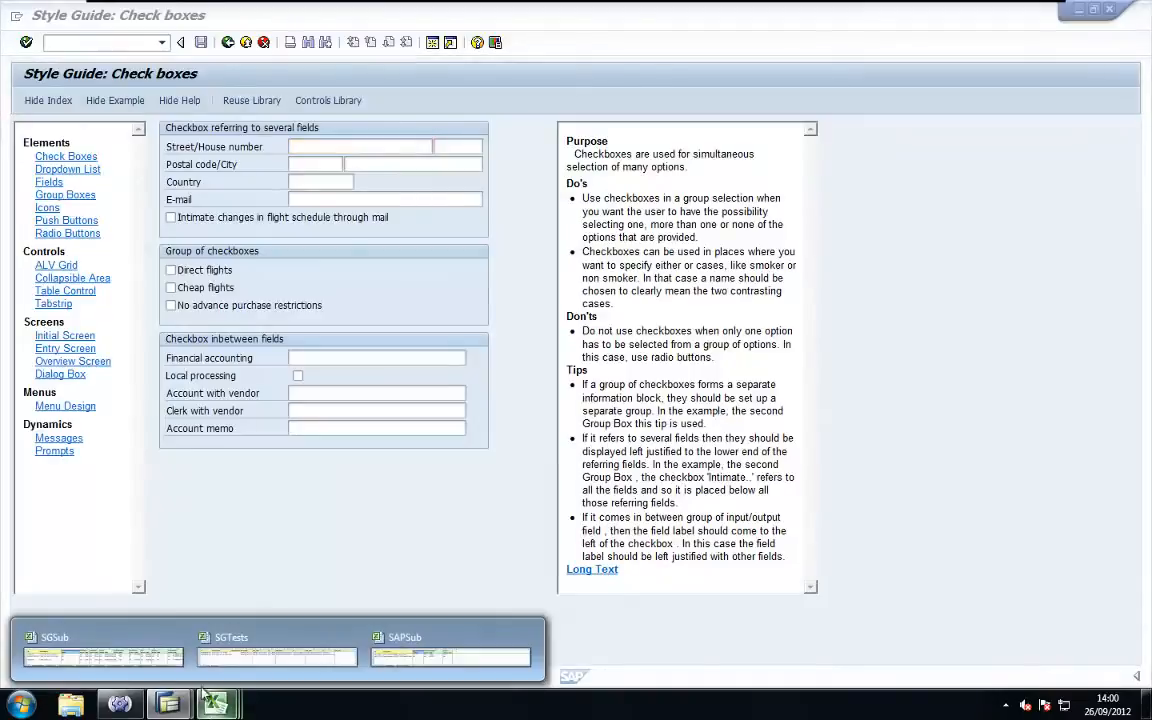
click(130, 650)
click(200, 658)
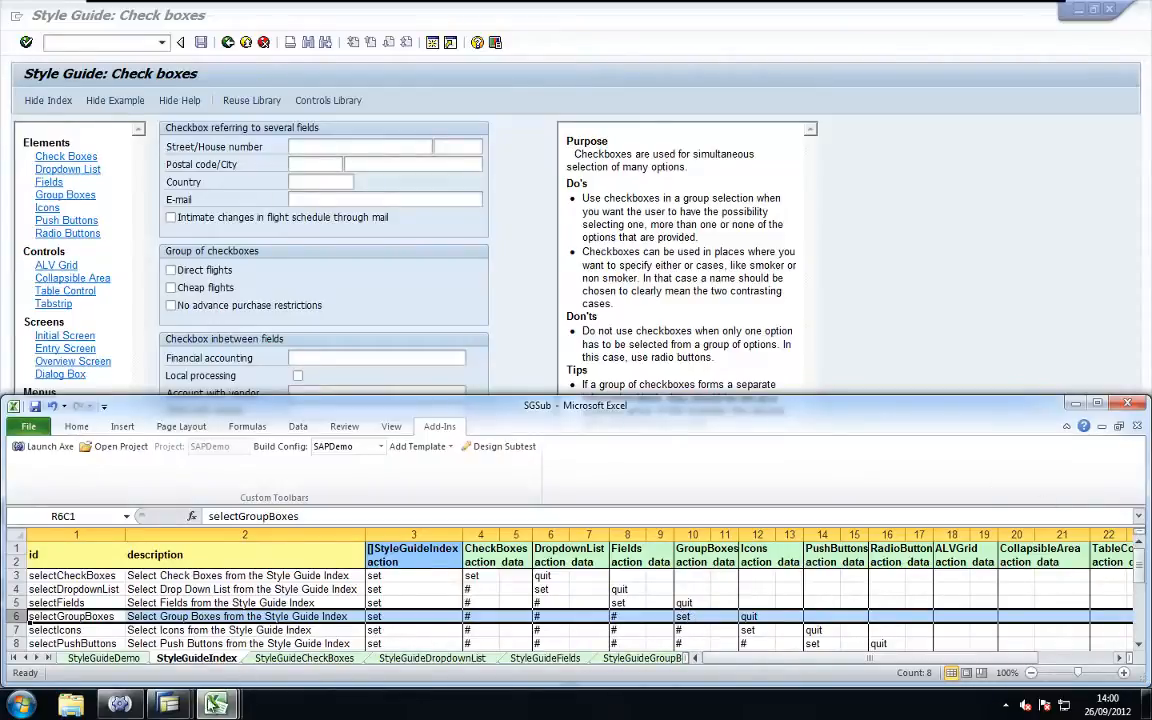
mouse_move(222, 707)
click(277, 652)
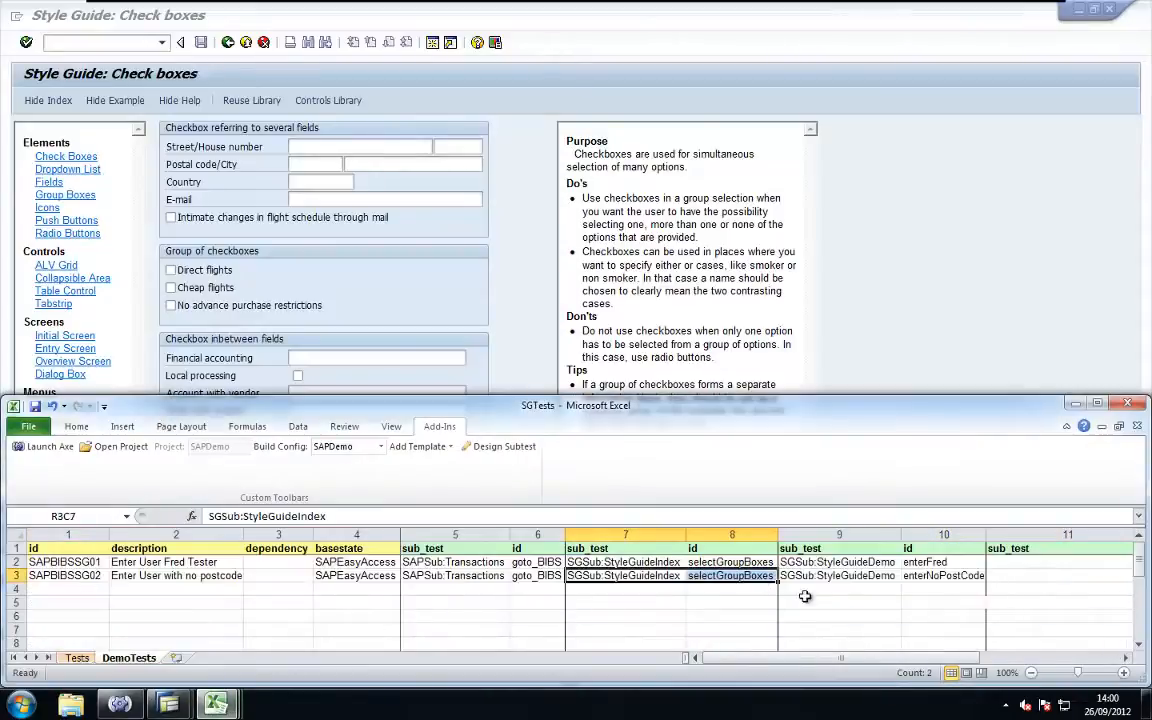
Examine the enterNoPostCode row on the SGSub StyleGuideDemo sheet and review the matching subtest calls in row 3 of SGTests
drag(806, 577, 950, 577)
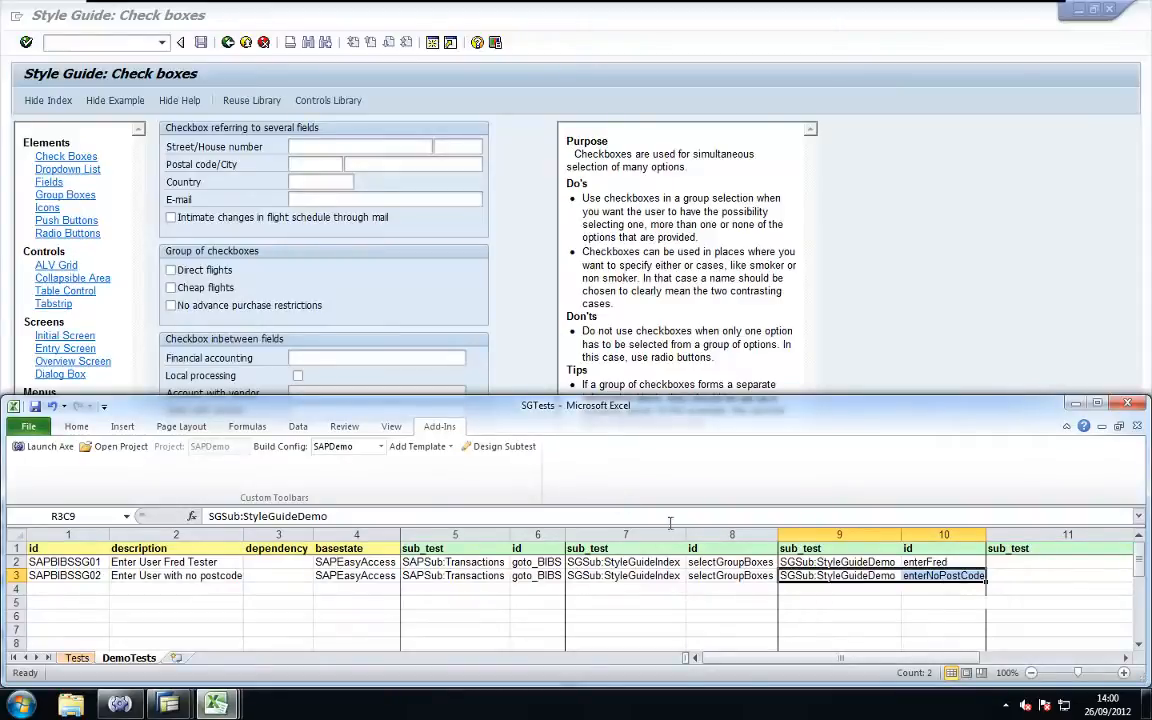
click(218, 703)
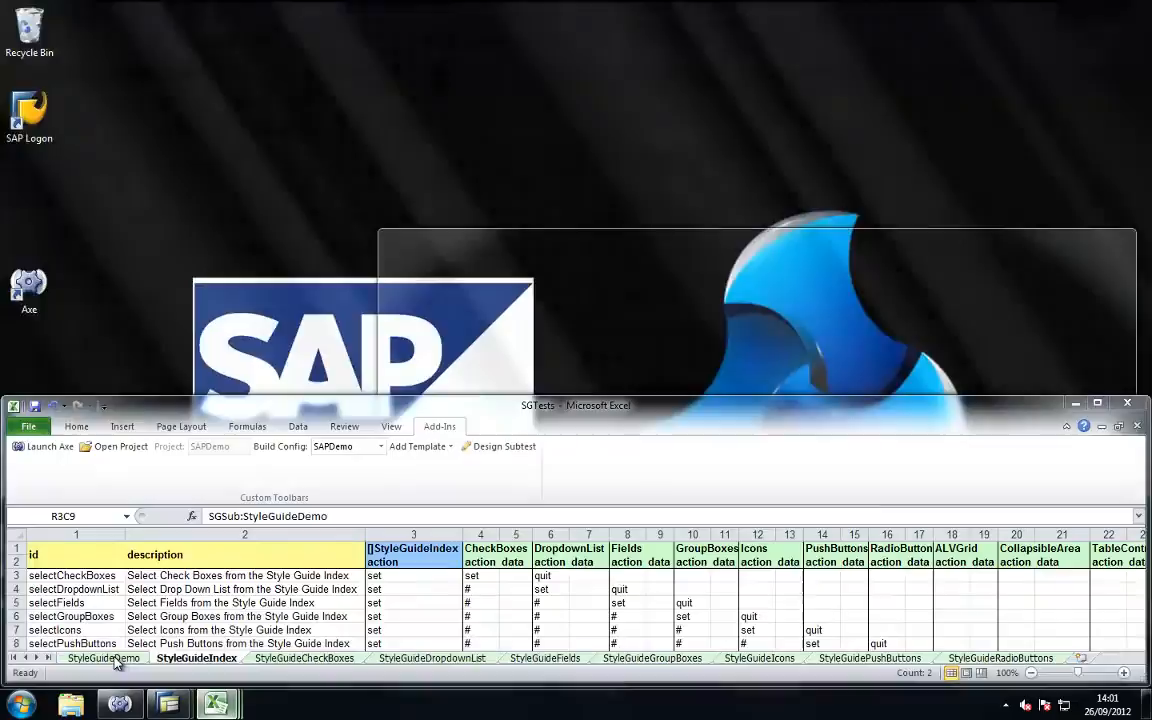
click(110, 657)
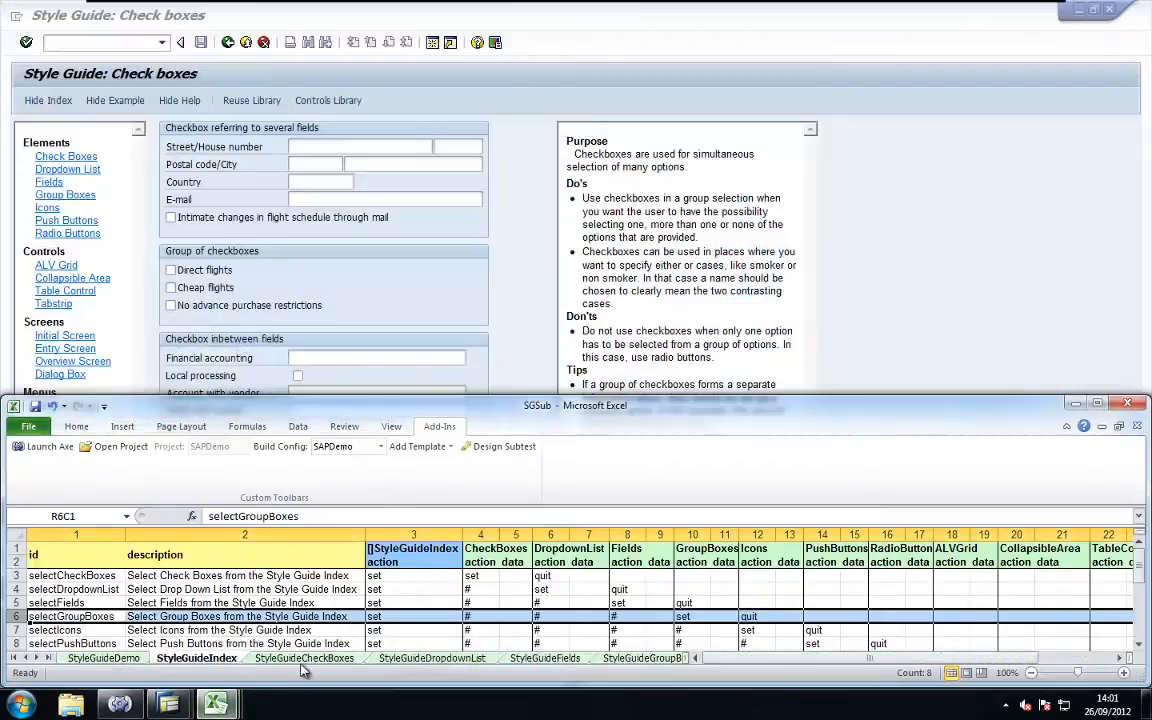
click(103, 658)
click(76, 590)
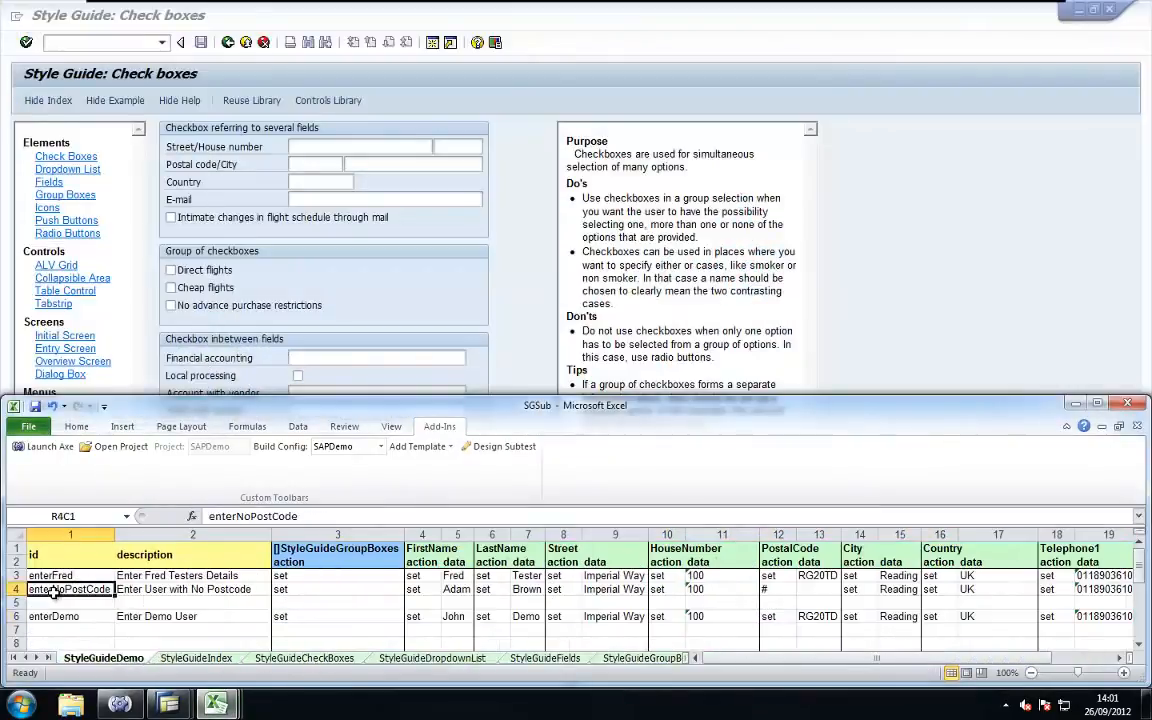
key(shift+space)
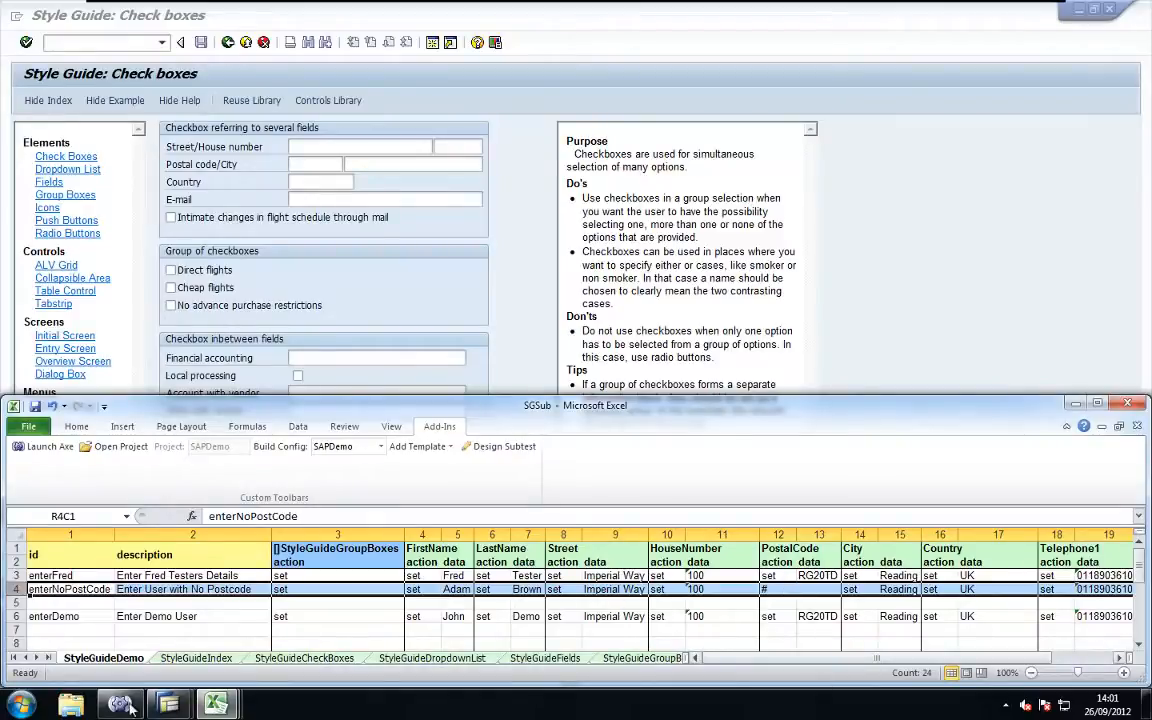
mouse_move(216, 705)
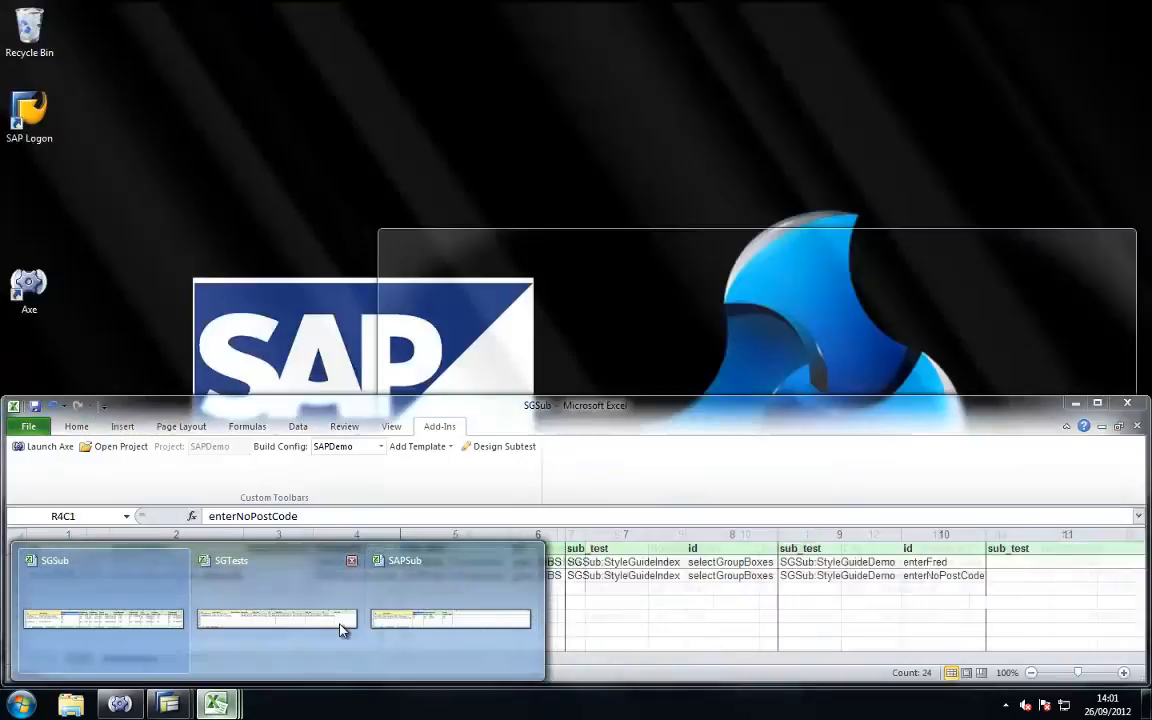
click(309, 617)
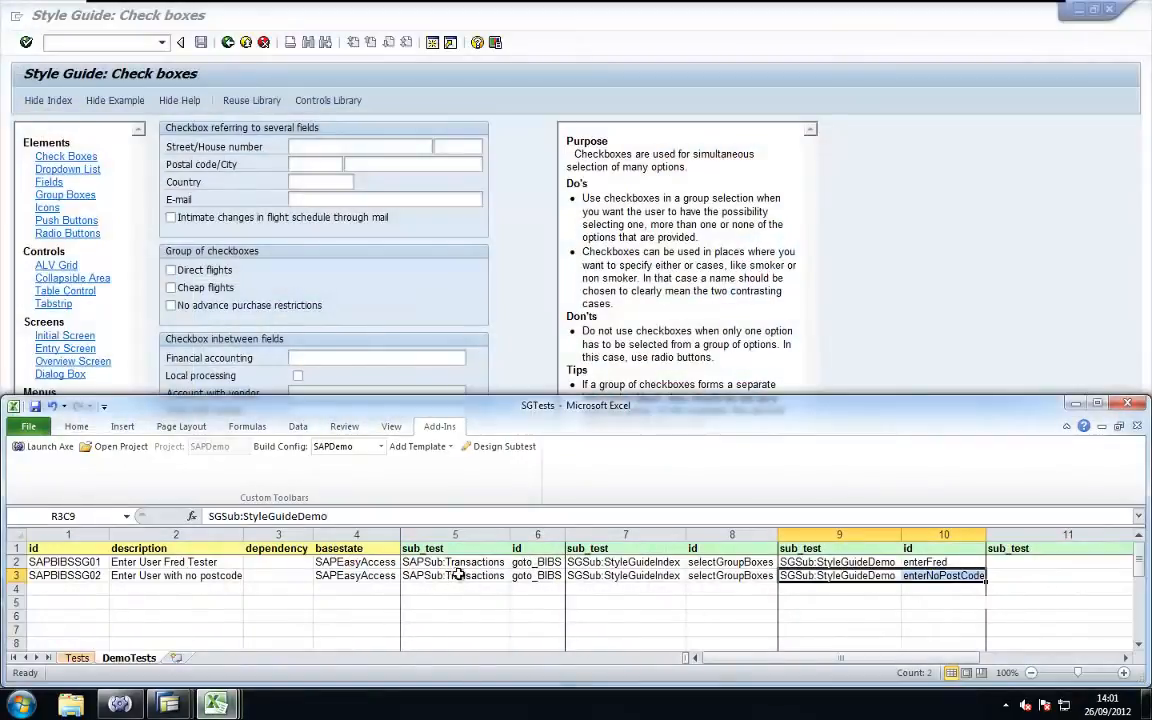
drag(458, 574, 710, 579)
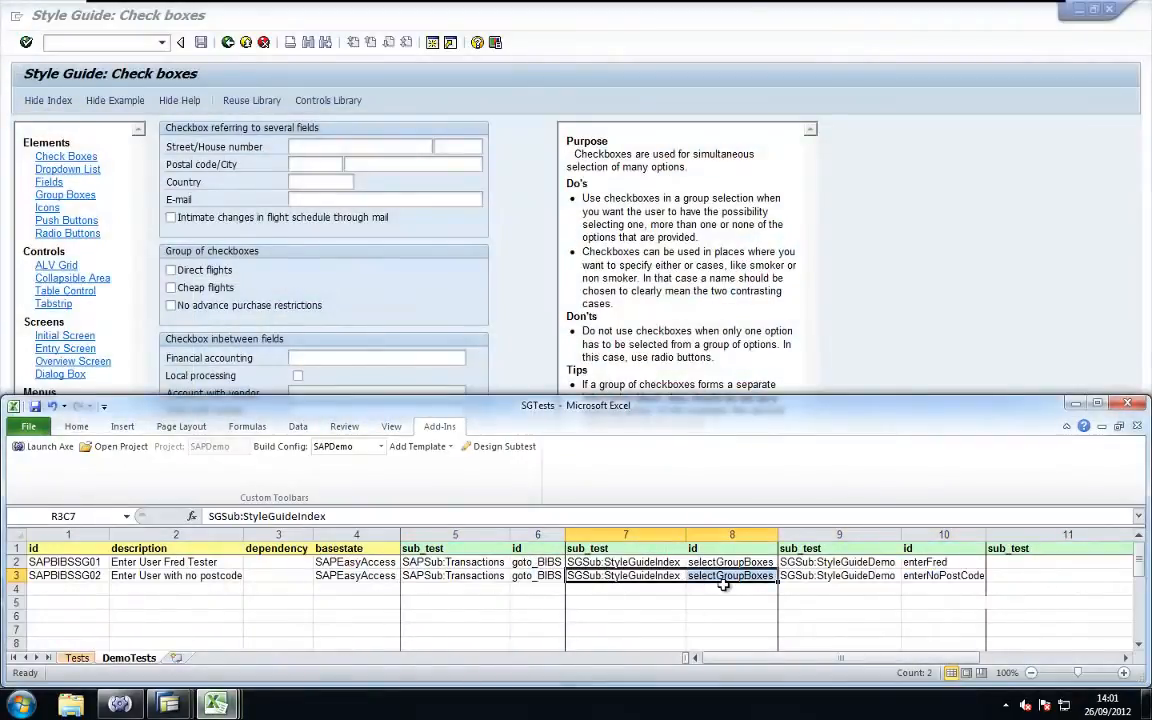
drag(823, 576, 913, 580)
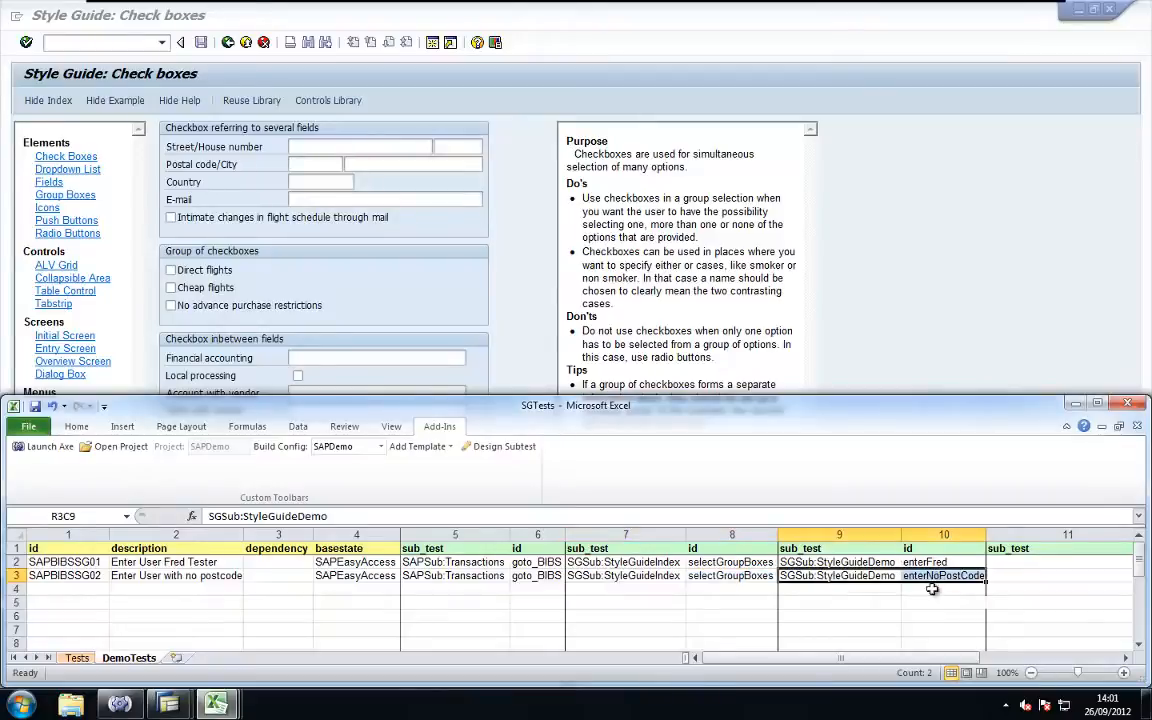
Add a test in row 5 of DemoTests with the id SAPDEMO1 and the description "Enter Demo User"
click(70, 602)
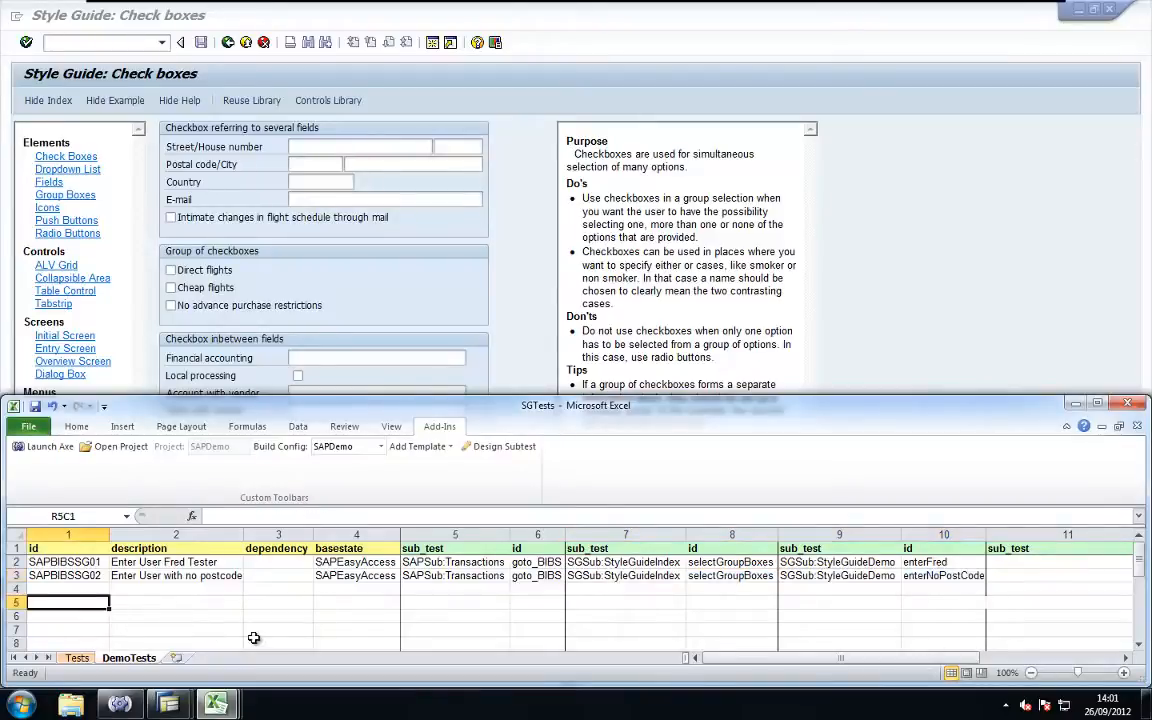
text(SAPD)
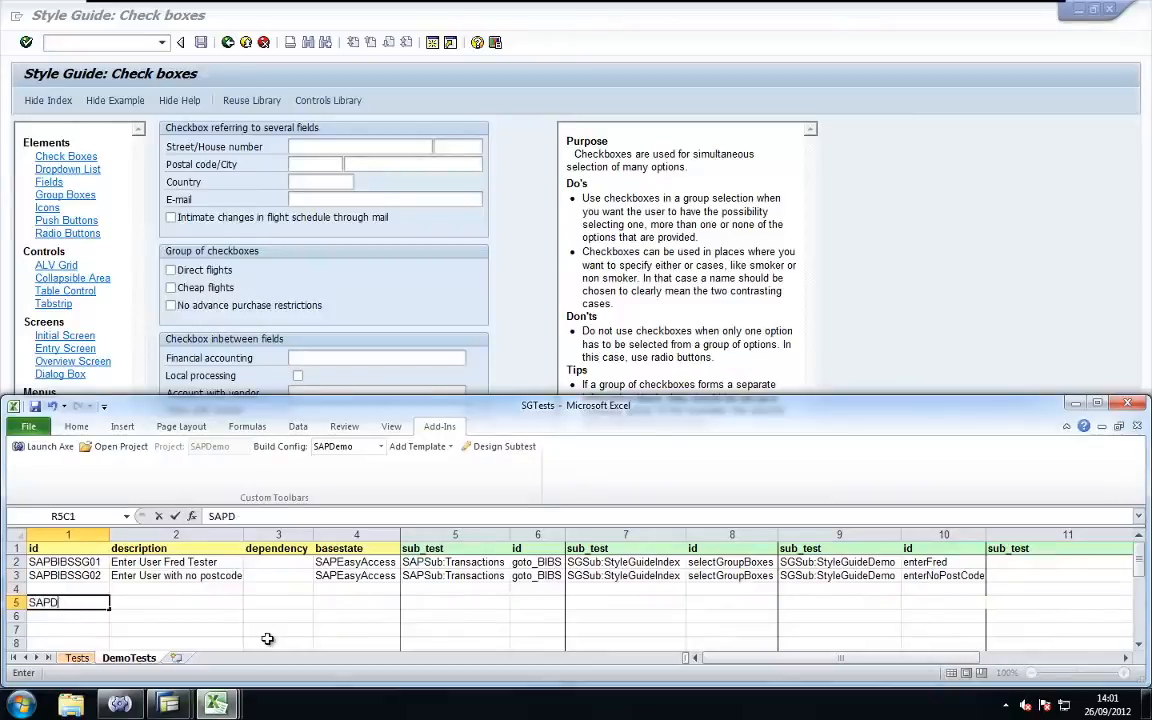
text(FEMO1)
key(Tab)
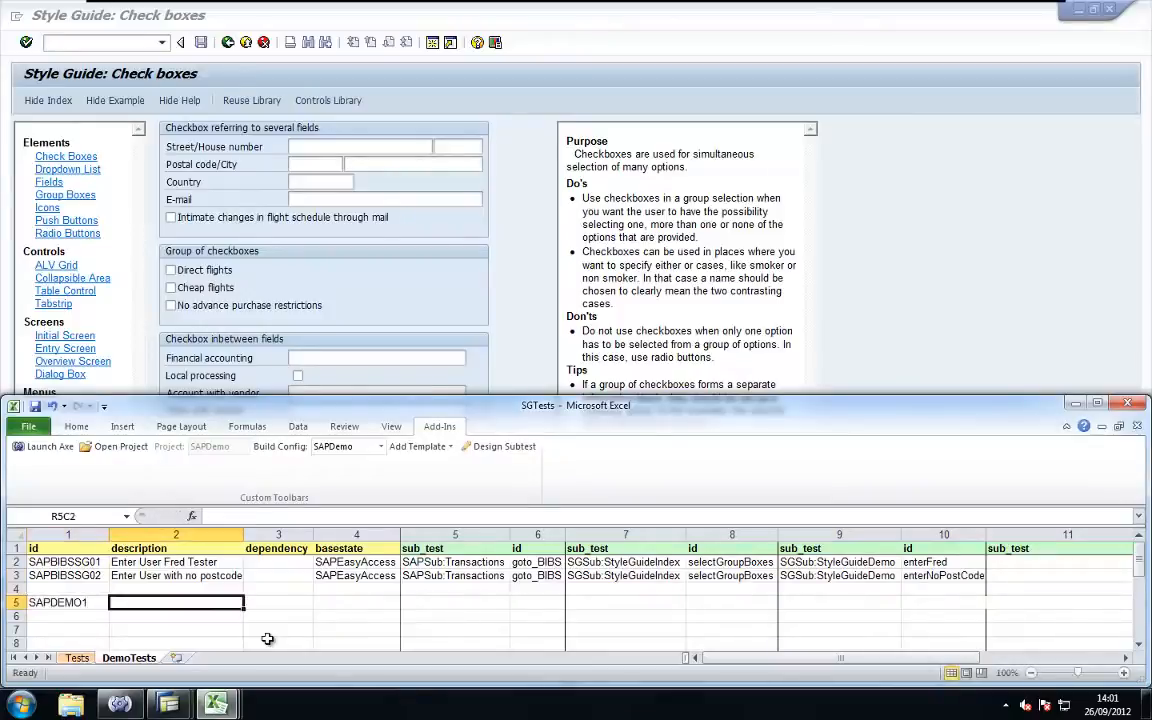
text(Enter Demo User)
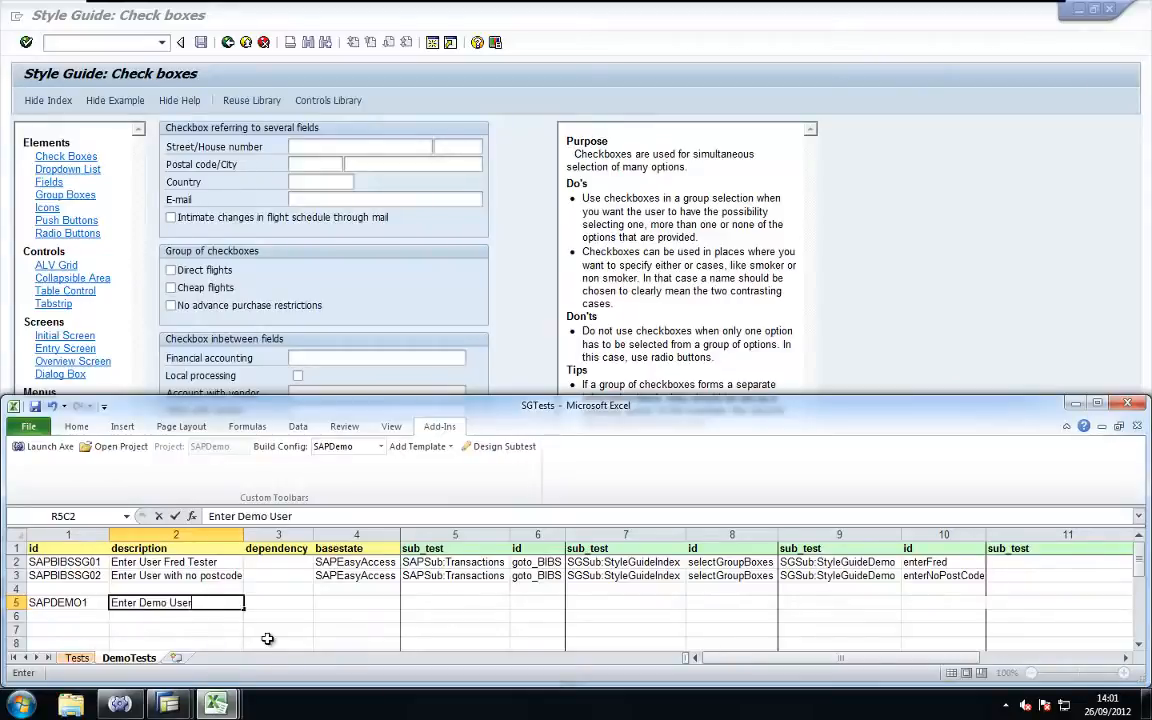
Copy the SAPEasyAccess basestate from row 3 into the SAPDEMO1 row
key(Tab)
key(Tab)
key(Up)
key(Up)
key(Up)
key(shift+Down)
key(ctrl+c)
key(Down)
key(Down)
key(Down)
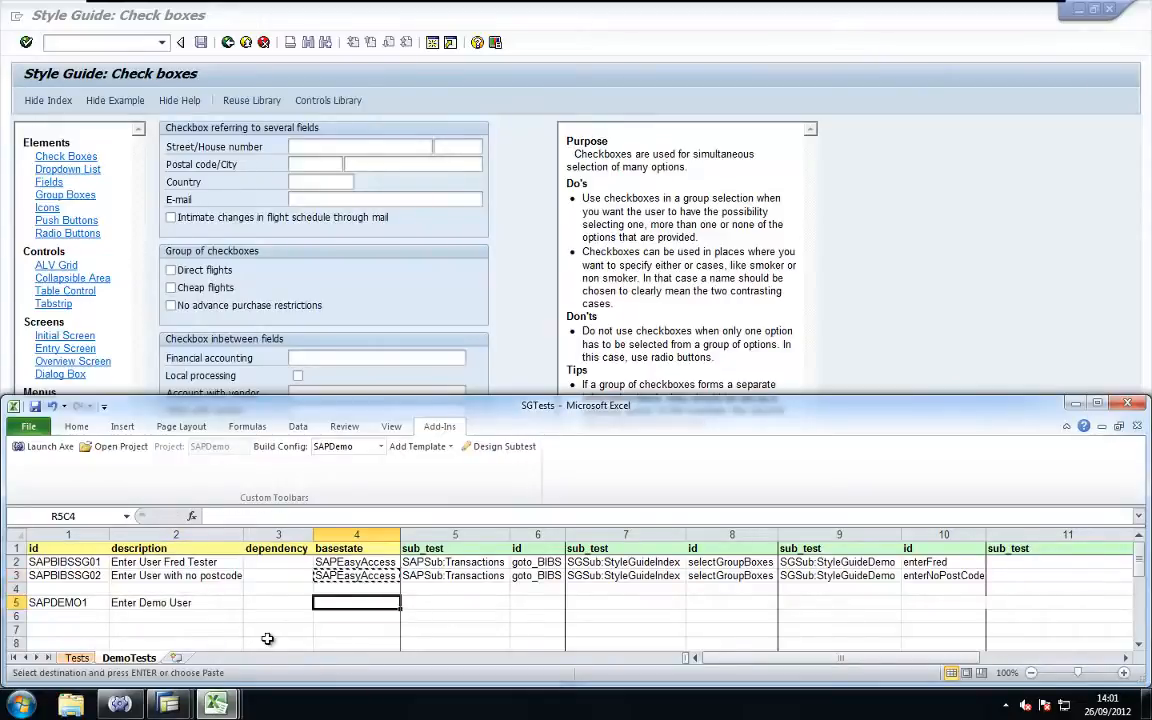
key(ctrl+v)
Copy the SAPSub:Transactions and SGSub:StyleGuideIndex subtests with their ids from row 3 into the SAPDEMO1 row
key(Up)
key(Up)
key(Right)
key(shift+Up)
key(shift+Right)
key(shift+Right)
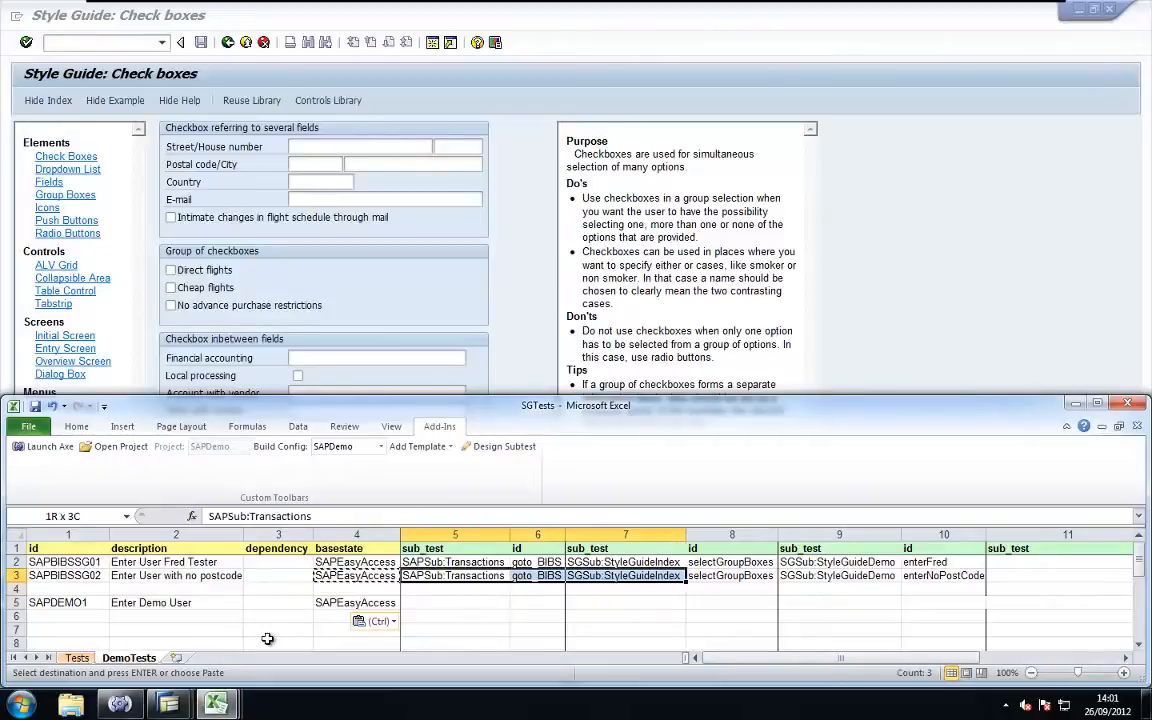
key(shift+Right)
key(ctrl+c)
key(Down)
key(Down)
key(ctrl+v)
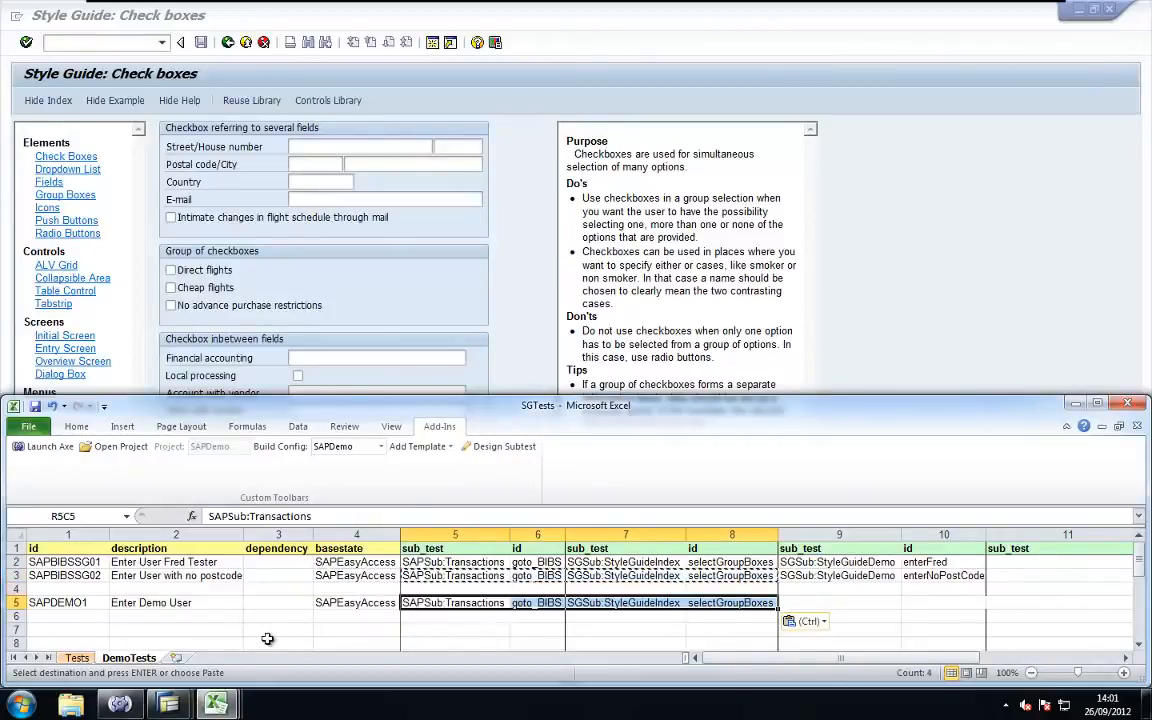
Copy the SGSub:StyleGuideDemo sub_test from row 3 into the same column of the SAPDEMO1 row
key(Right)
key(Right)
key(Right)
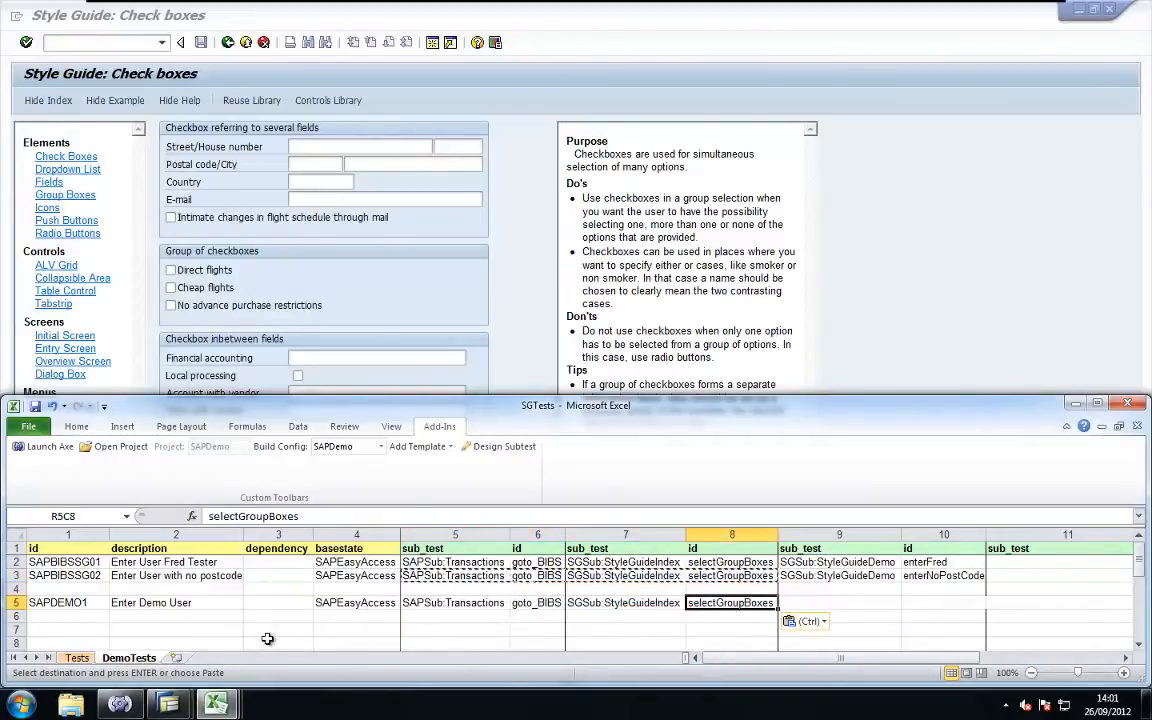
key(Right)
key(Up)
key(Up)
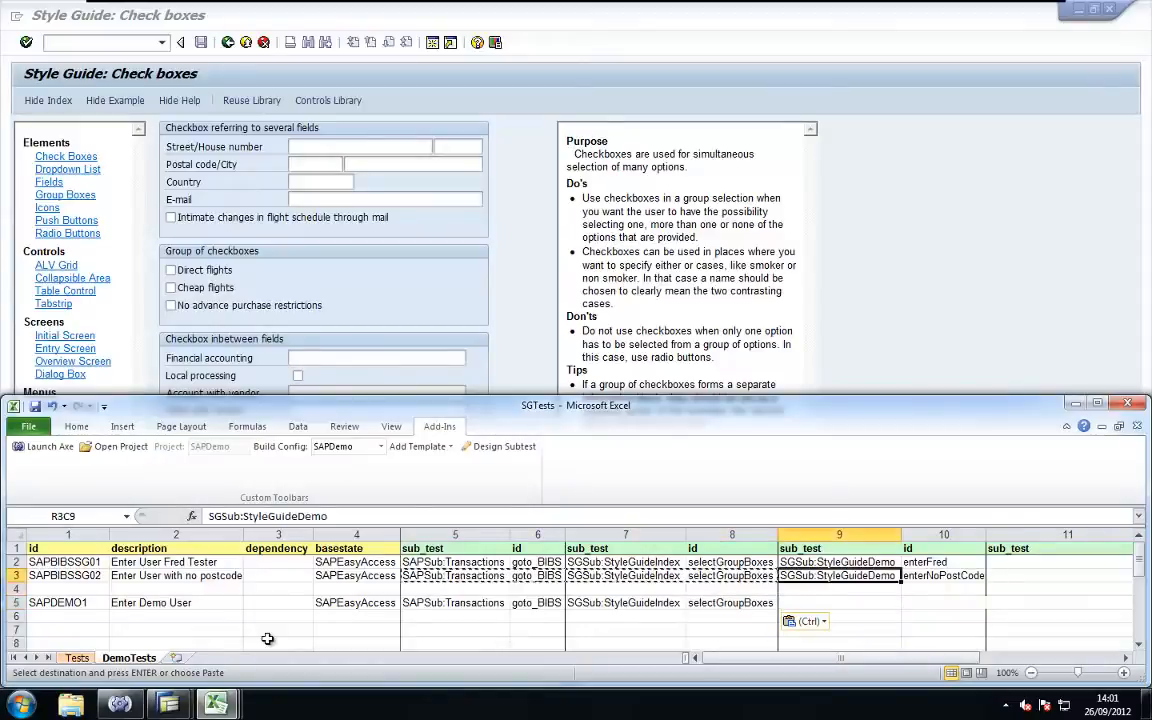
key(ctrl+c)
key(Down)
key(Down)
key(ctrl+v)
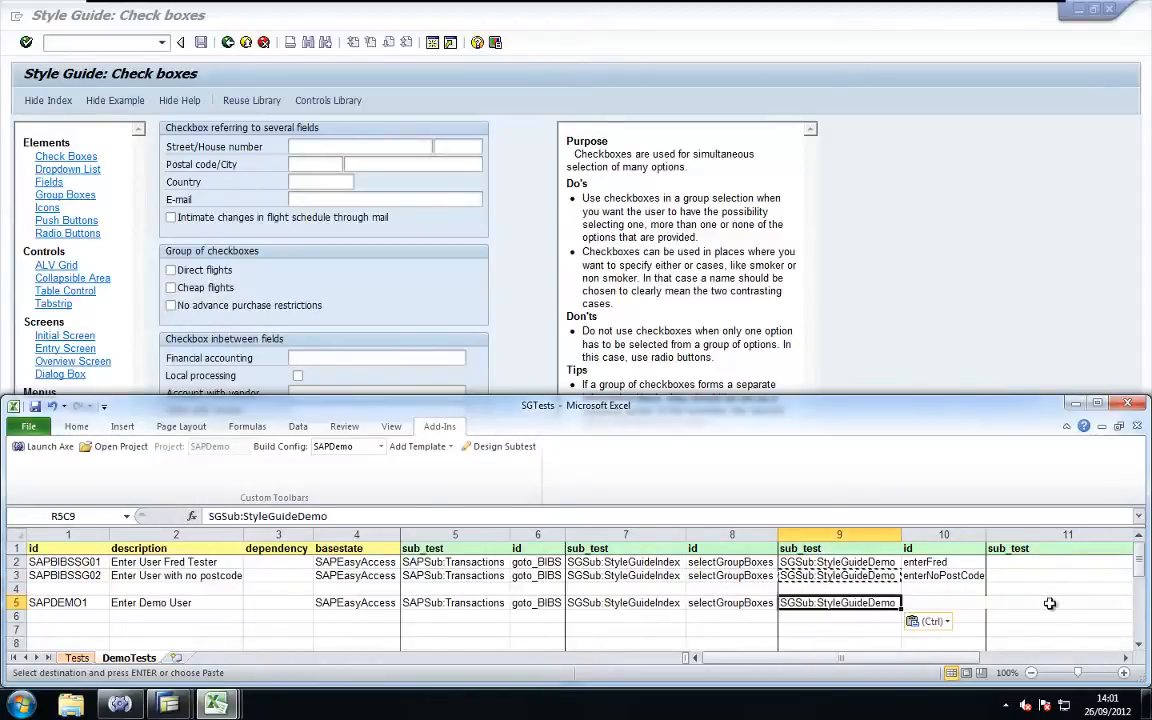
Copy the enterDemo id from the StyleGuideDemo sheet of SGSub into the id cell after SGSub:StyleGuideDemo in the SAPDEMO1 row of SGTests
key(Right)
mouse_move(215, 705)
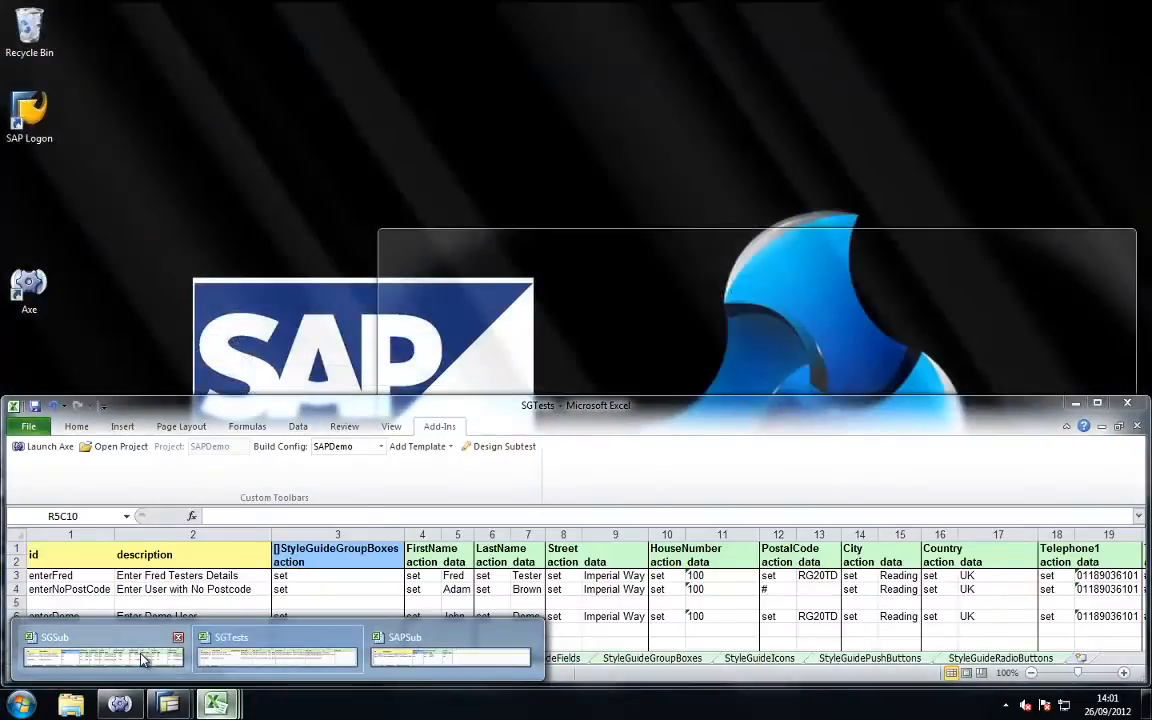
click(142, 660)
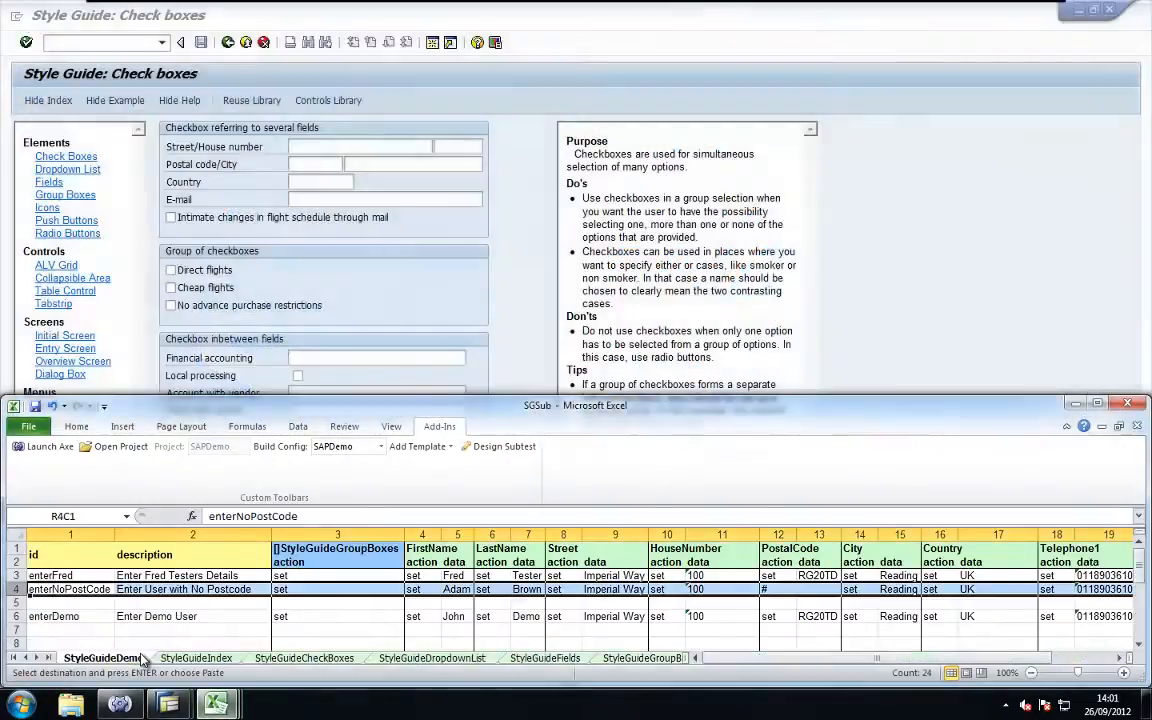
click(14, 617)
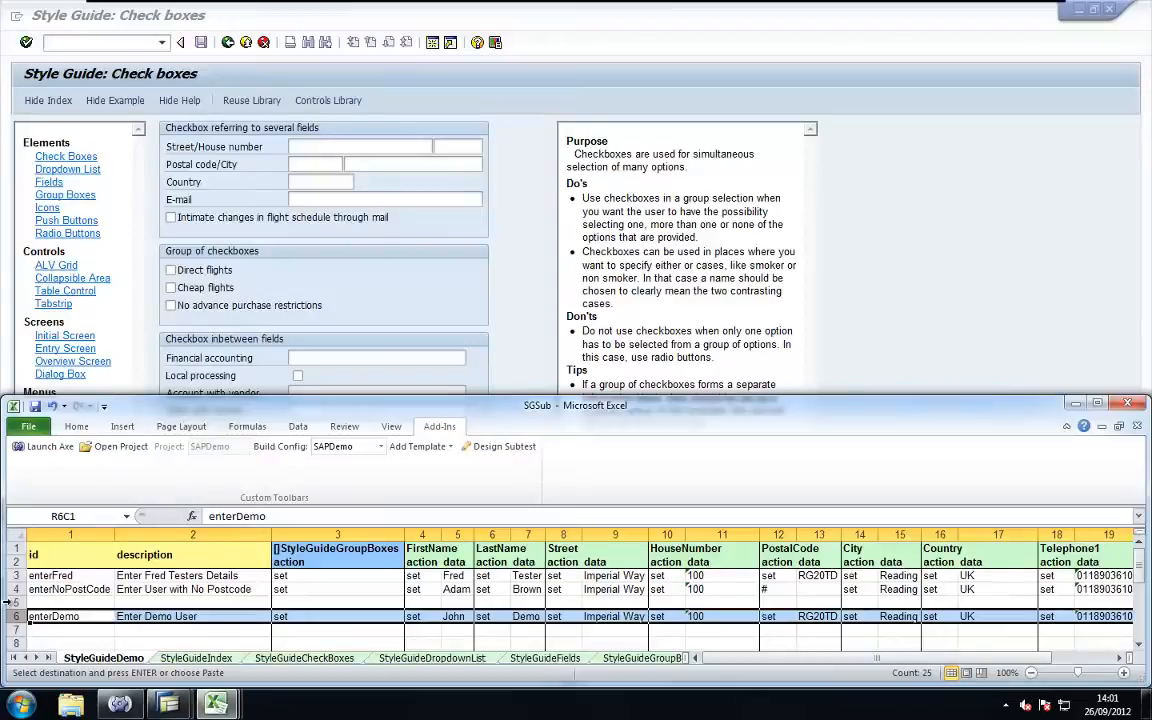
click(72, 619)
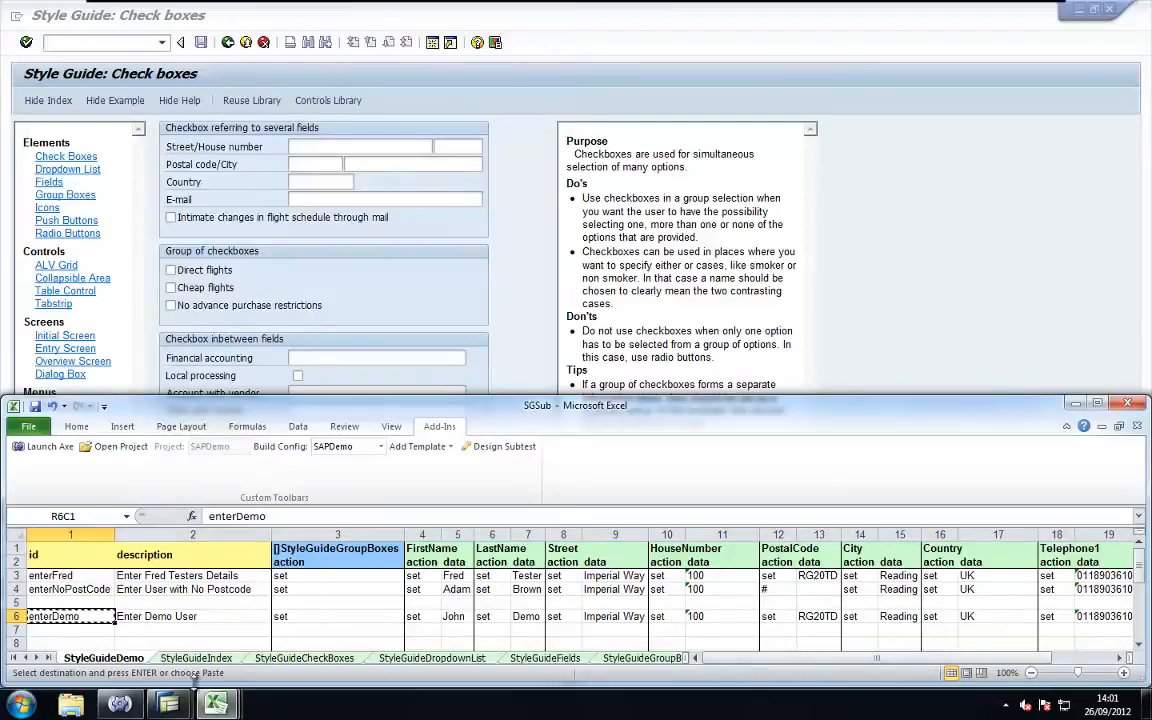
mouse_move(207, 707)
click(252, 585)
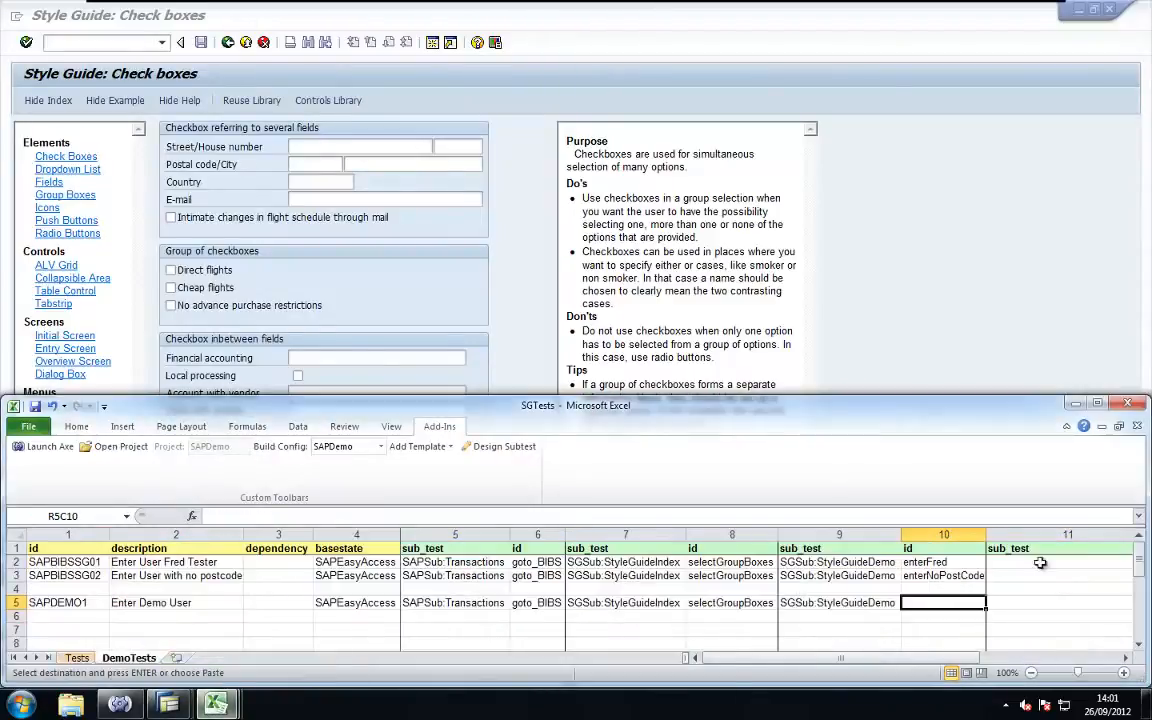
key(ctrl+v)
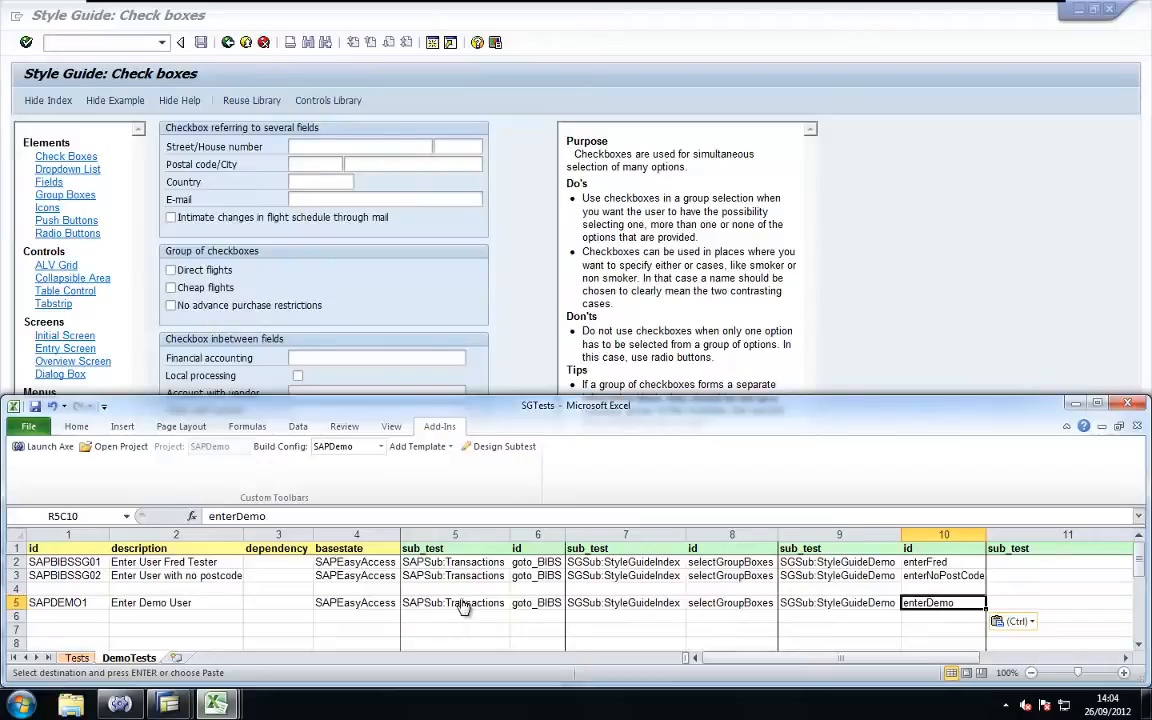
Switch to Axe and build the debug suite with only the SAPDEMO1 test from DemoTests selected
click(121, 706)
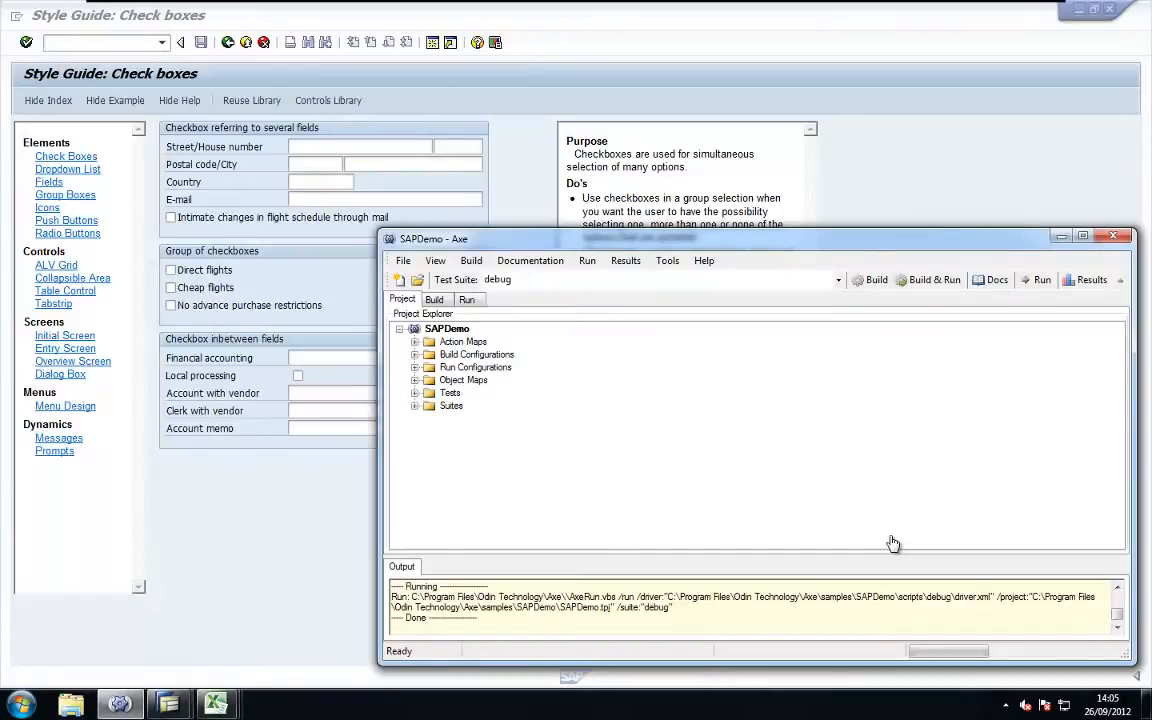
click(436, 300)
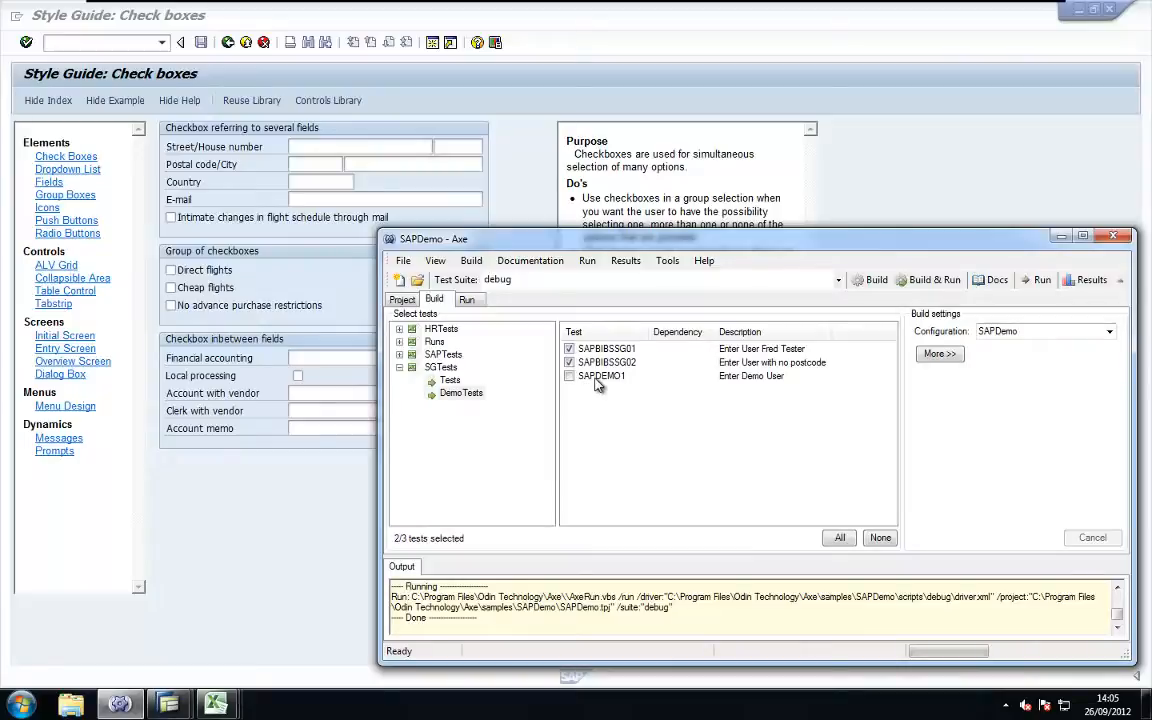
click(880, 537)
click(569, 376)
click(872, 285)
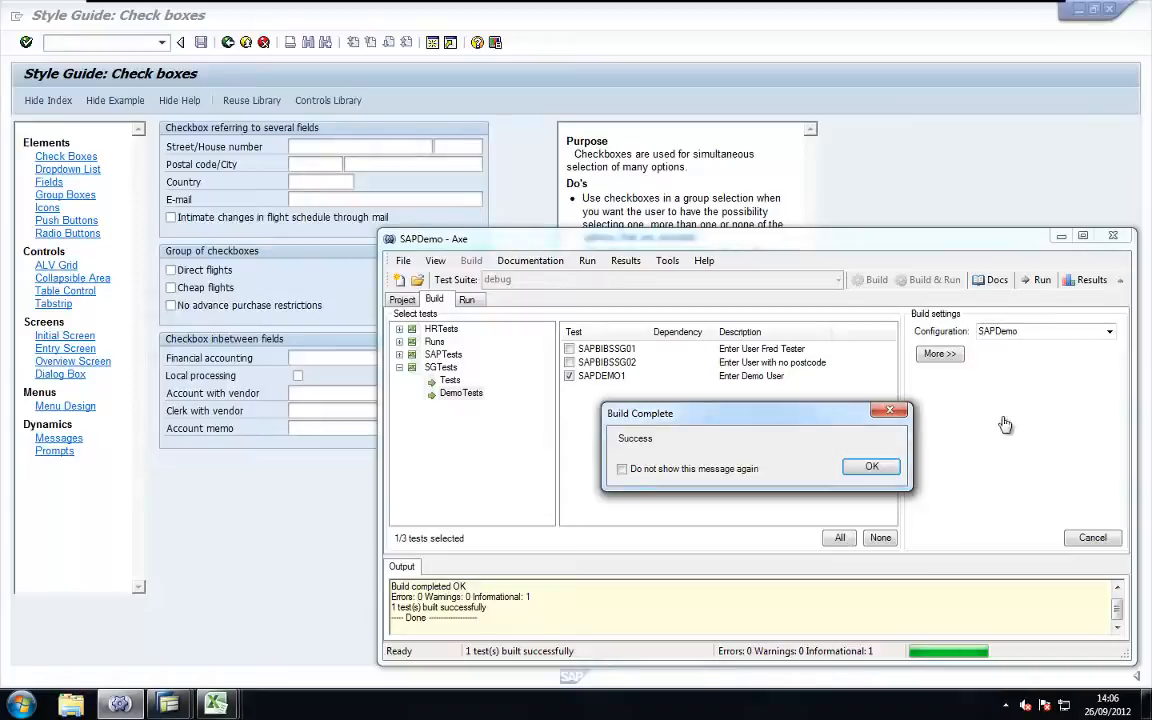
click(871, 470)
Review the generated documentation of the SAPDEMO1 test from its overview to its last step, and close it
click(993, 281)
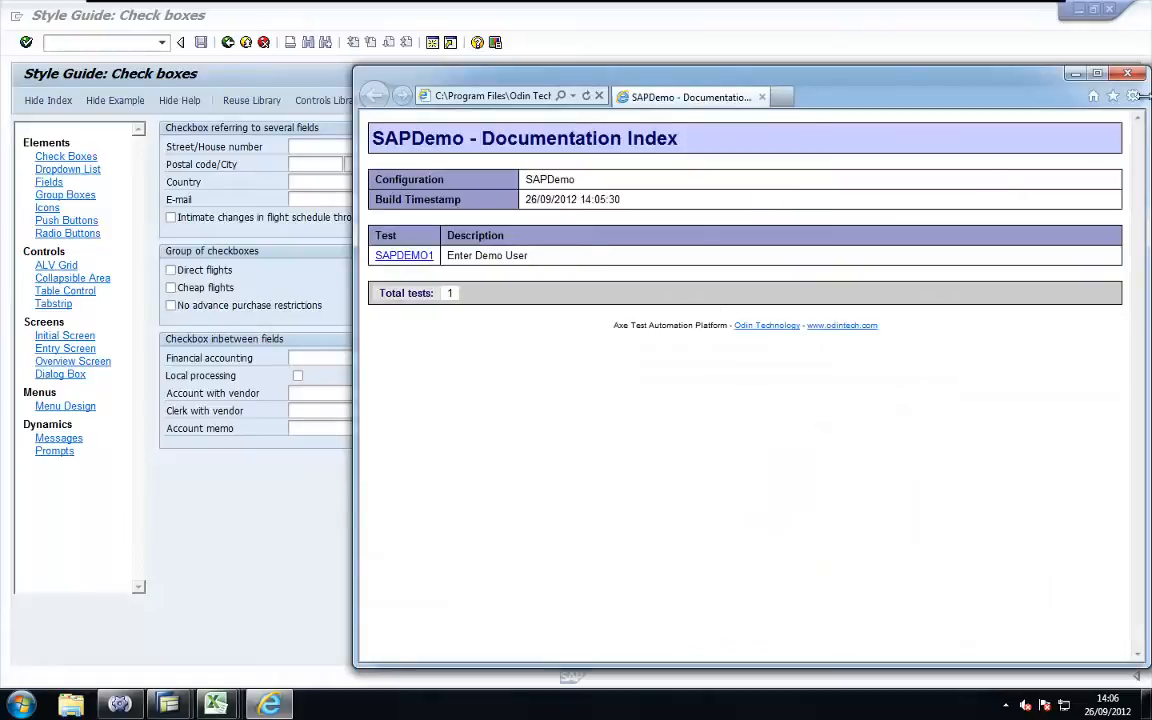
click(393, 255)
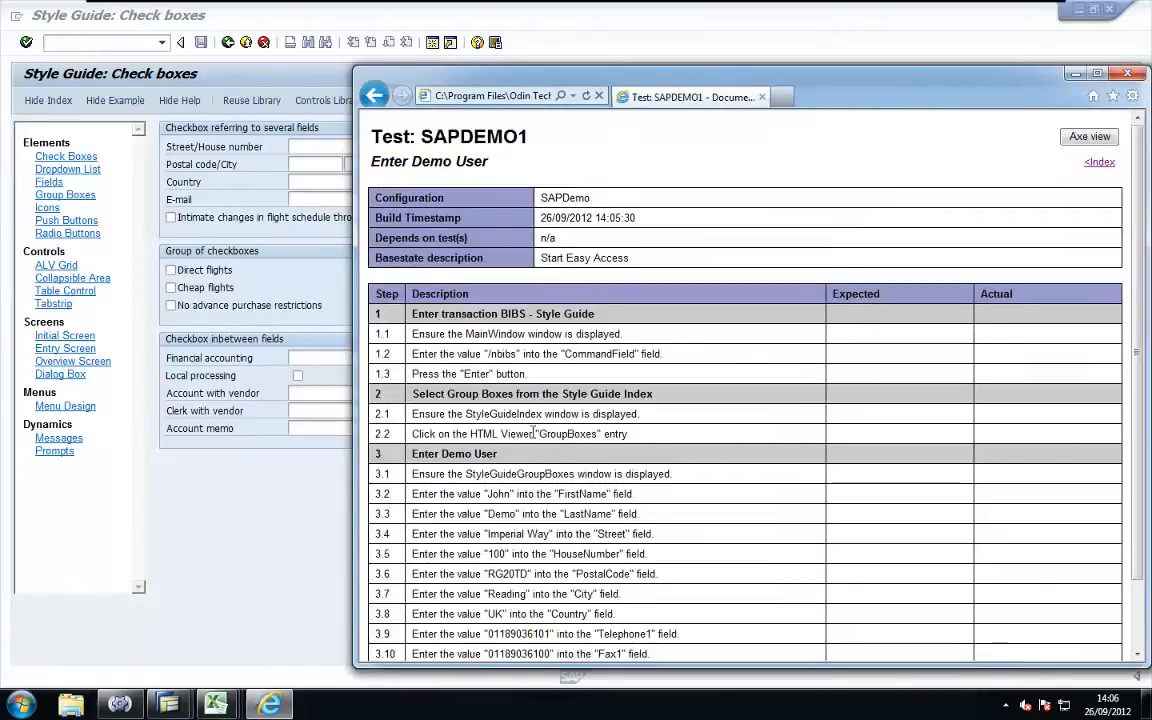
scroll(517, 467, down, 3)
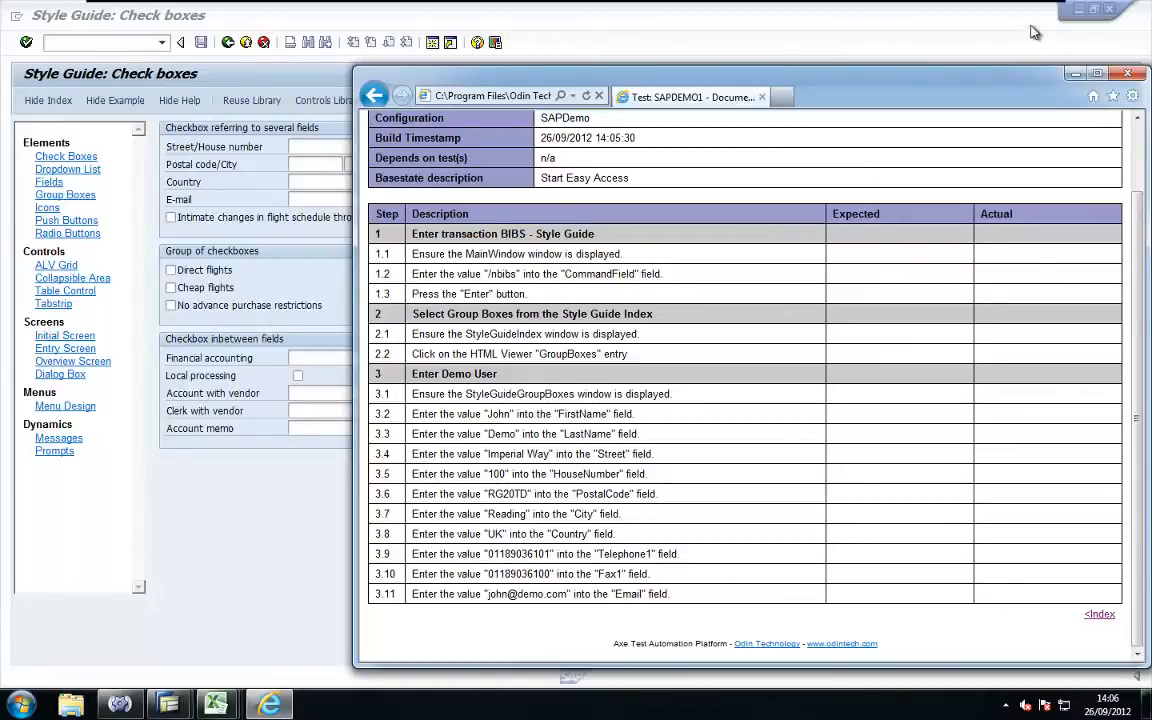
scroll(1020, 132, up, 2)
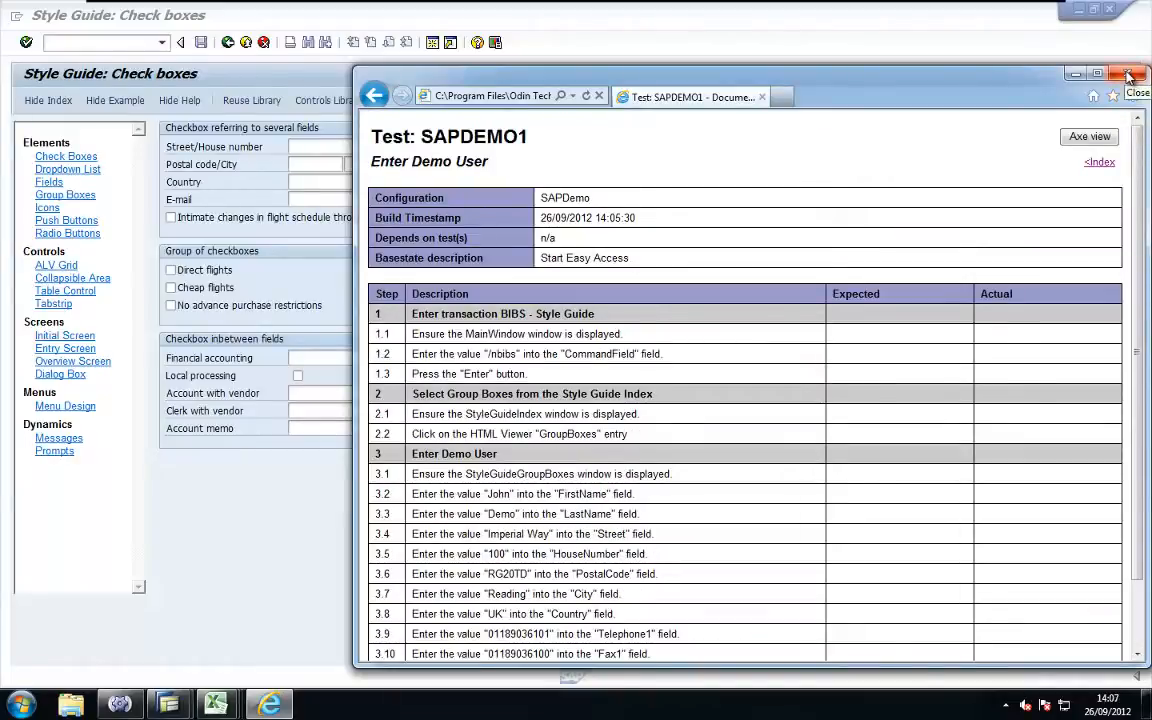
click(1127, 76)
Export the test documentation to Word and open the export folder
click(532, 262)
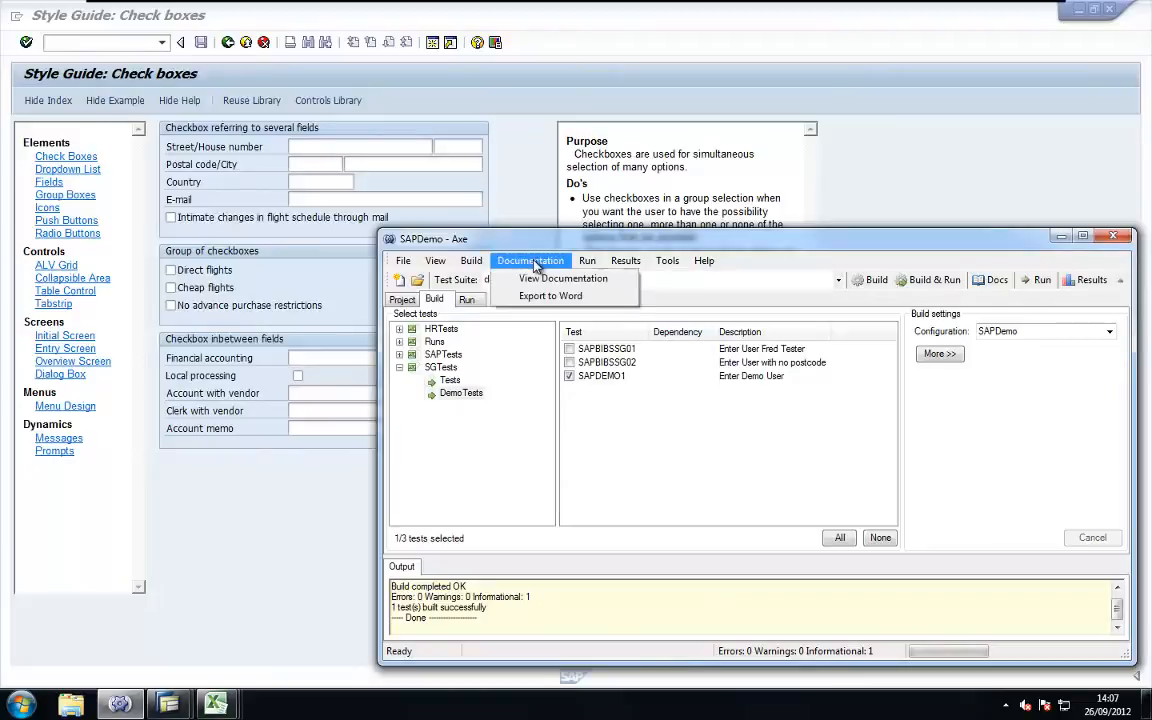
click(550, 296)
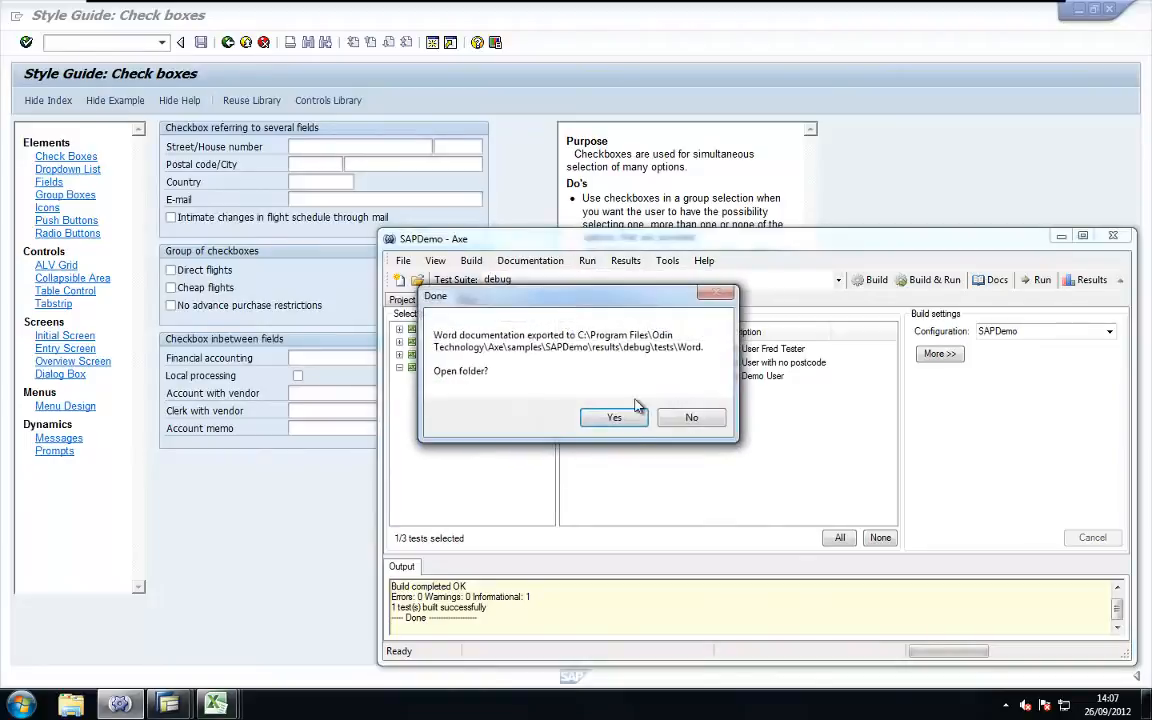
click(630, 417)
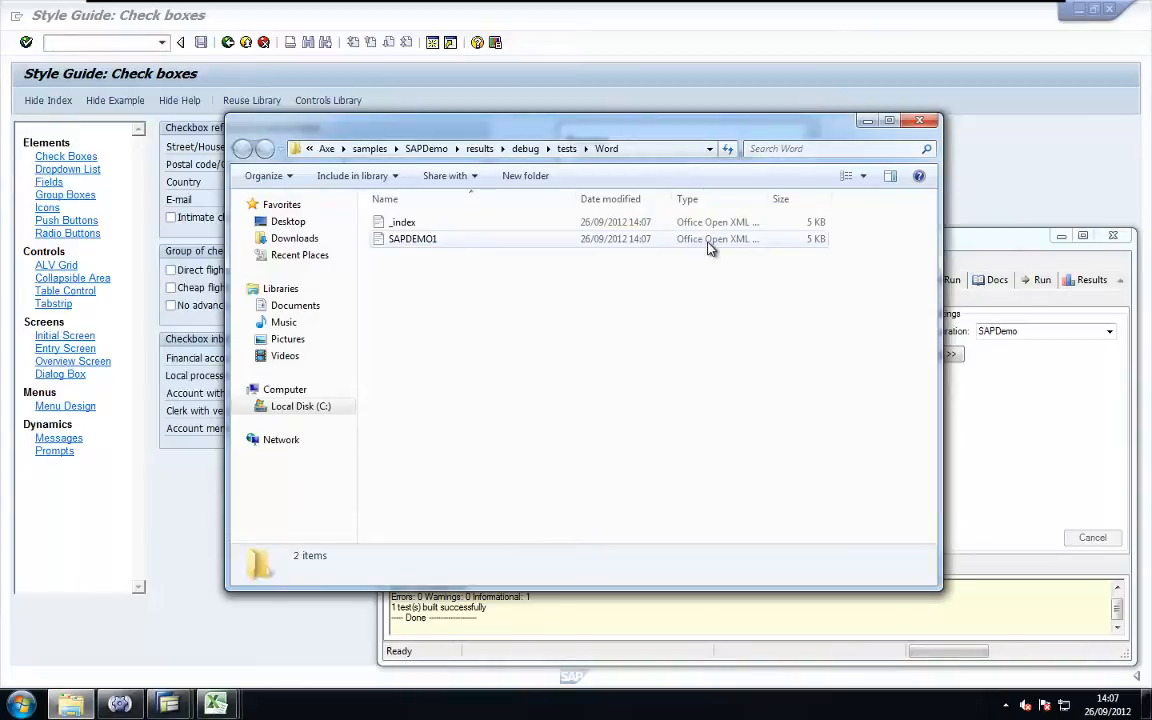
Read through the exported SAPDEMO1 document, checking the steps of its three sections, and close it
double_click(413, 240)
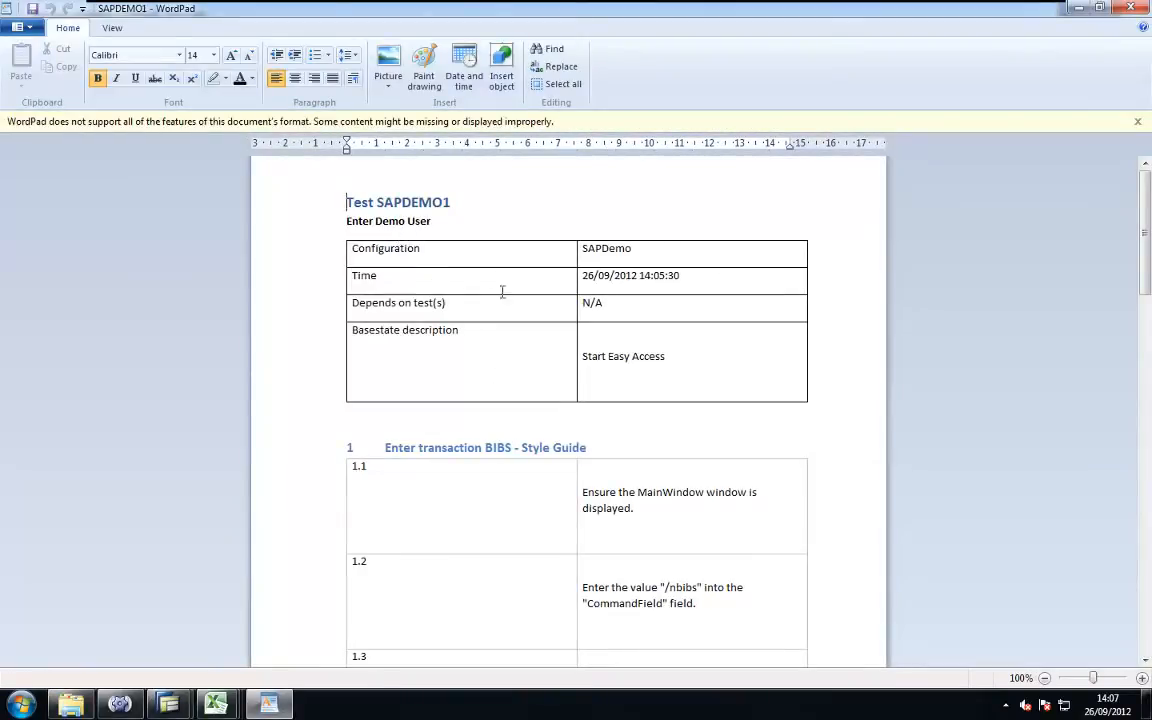
scroll(571, 482, down, 5)
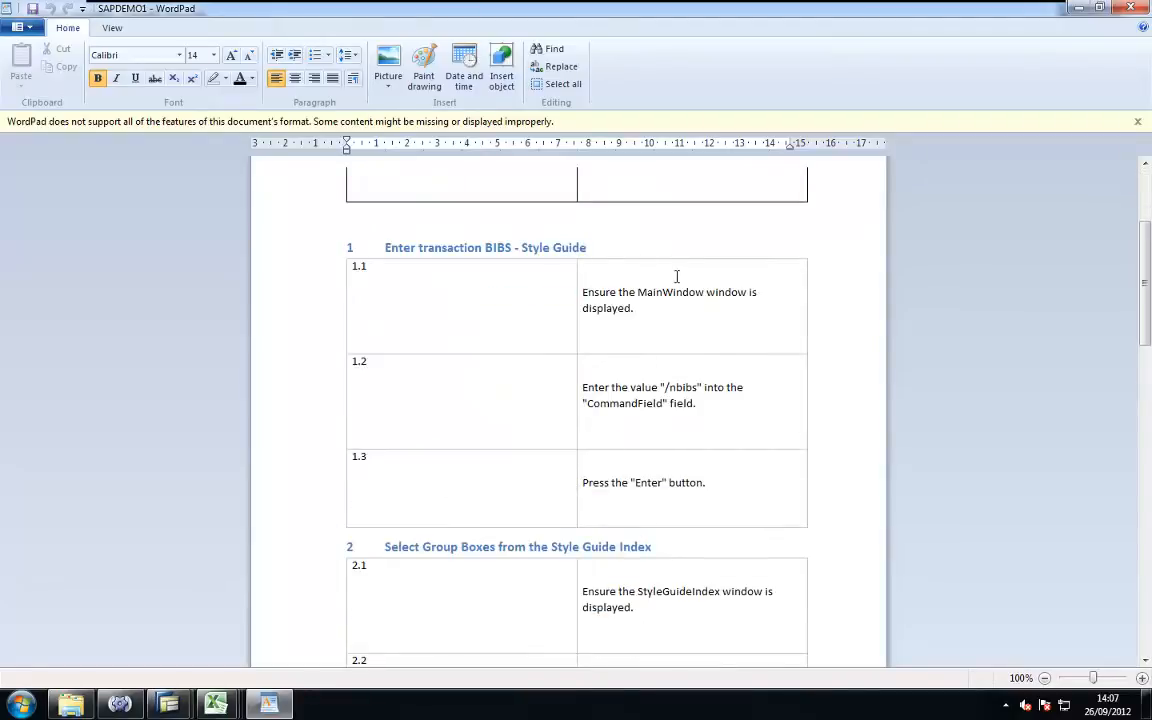
scroll(643, 525, down, 5)
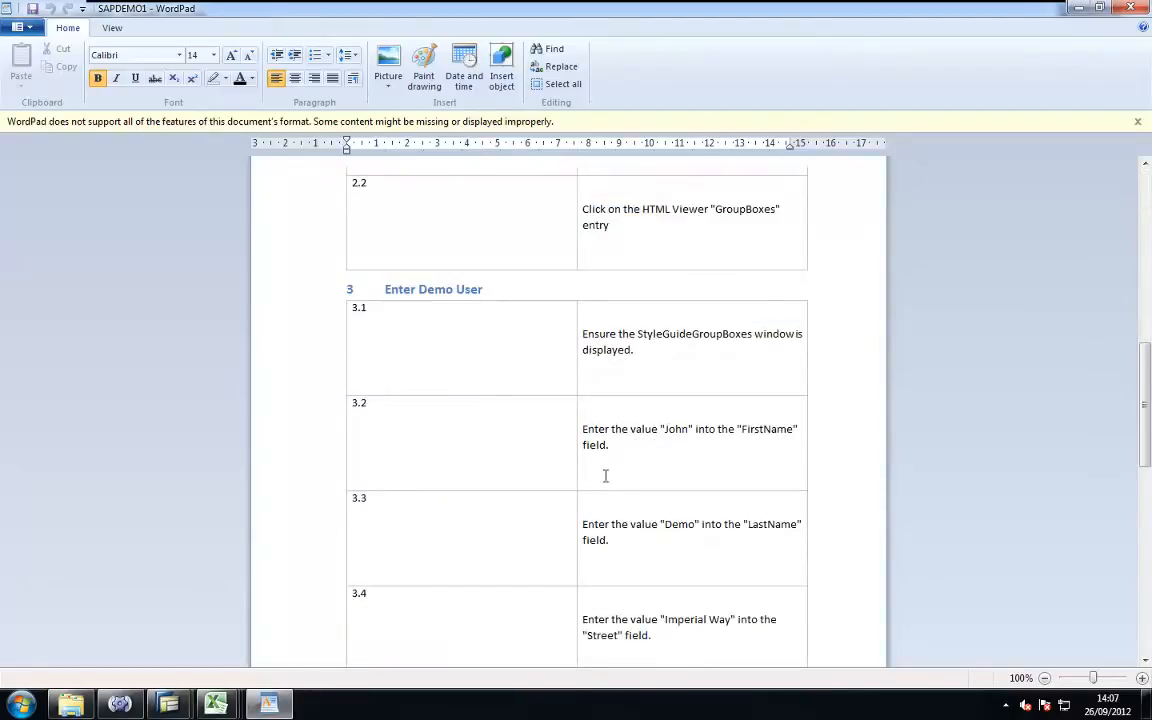
scroll(605, 475, down, 5)
scroll(632, 538, up, 15)
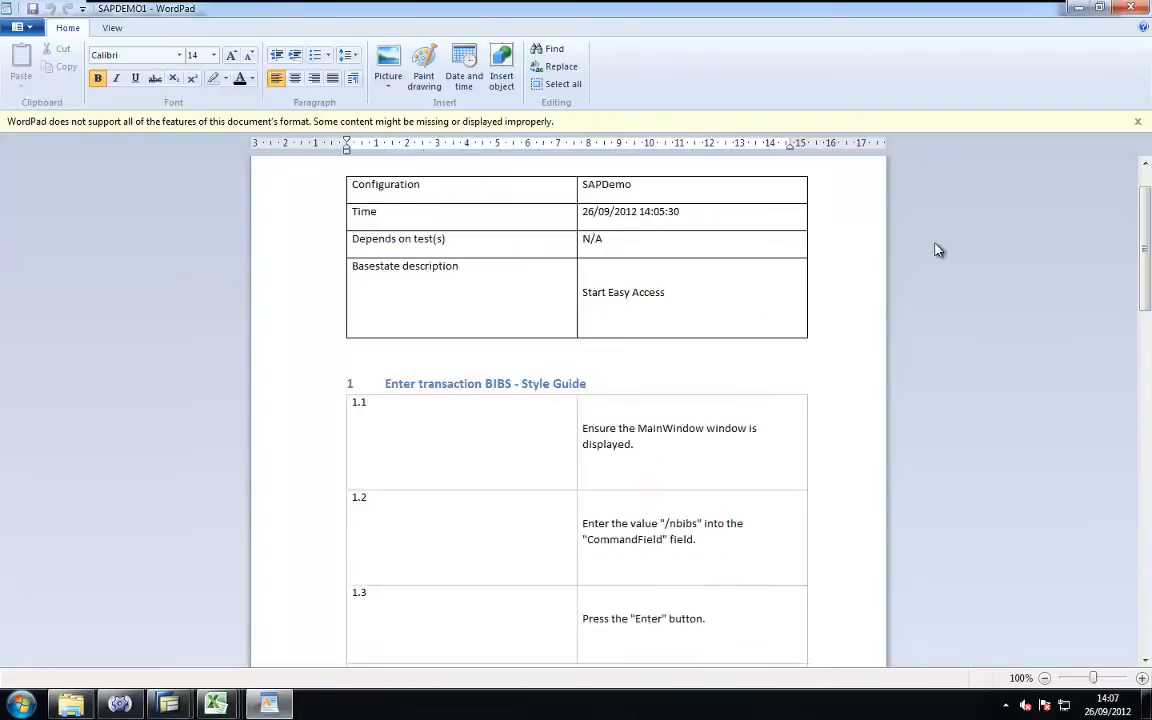
click(1142, 10)
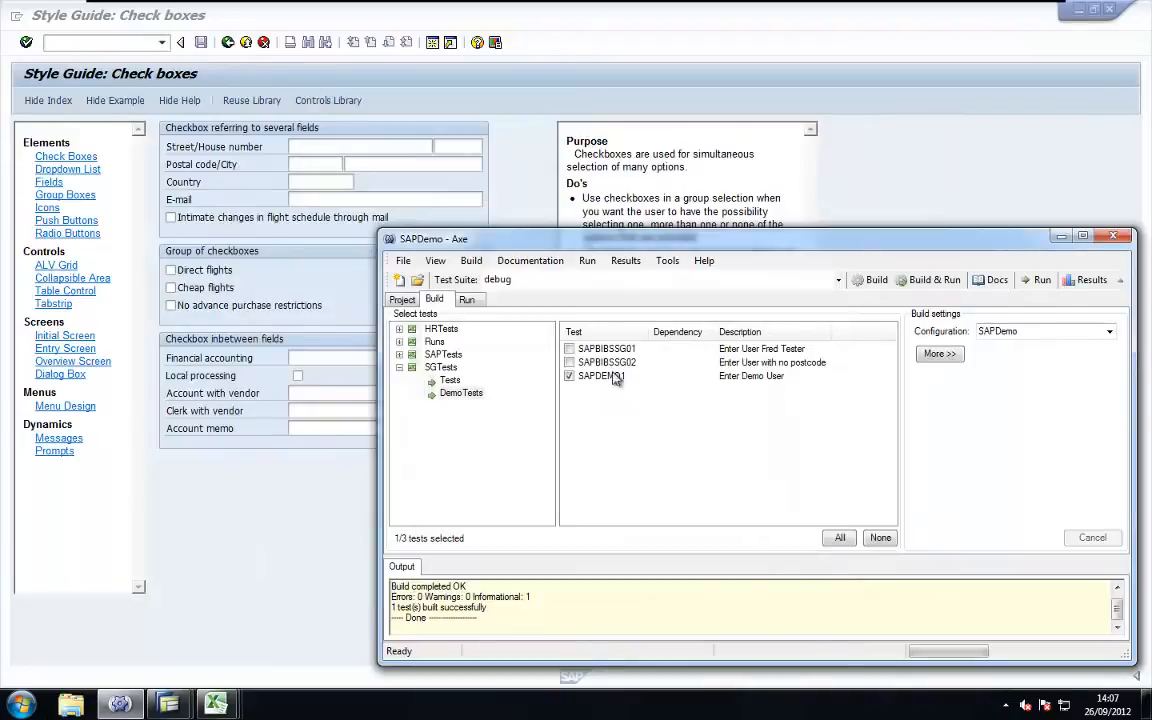
Explore the scripts of the debug suite in the SAPDemo project and open the SAPDEMO1 script in Notepad++
click(404, 300)
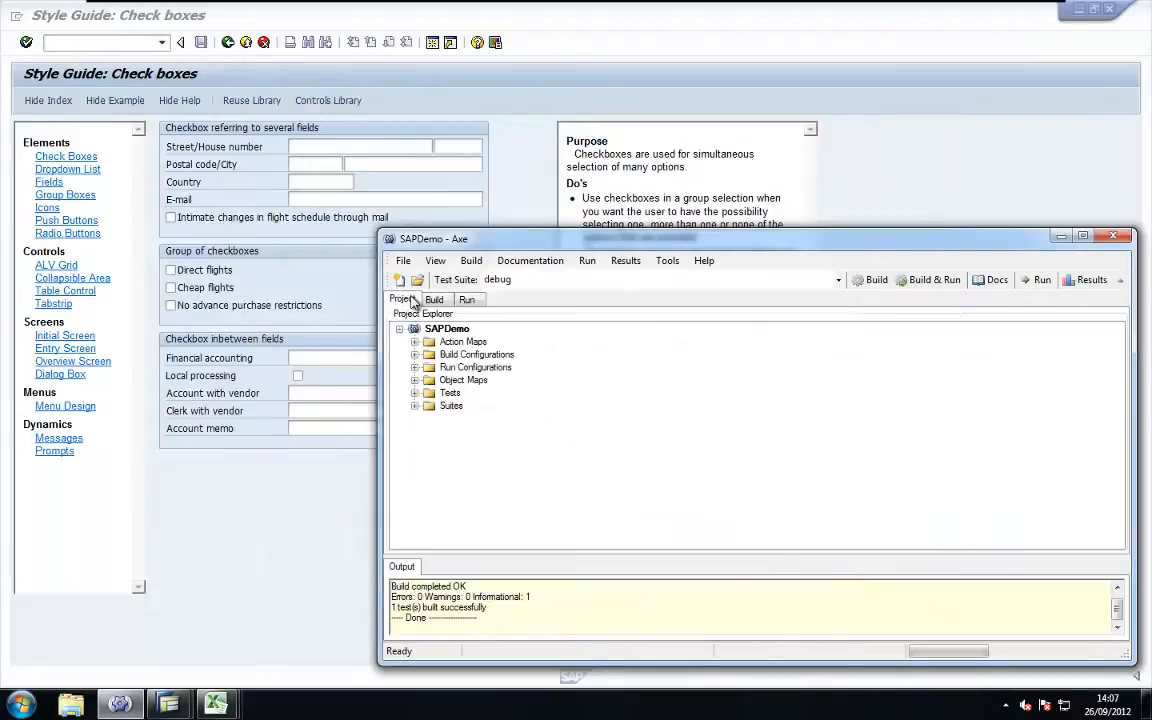
click(414, 405)
right_click(460, 418)
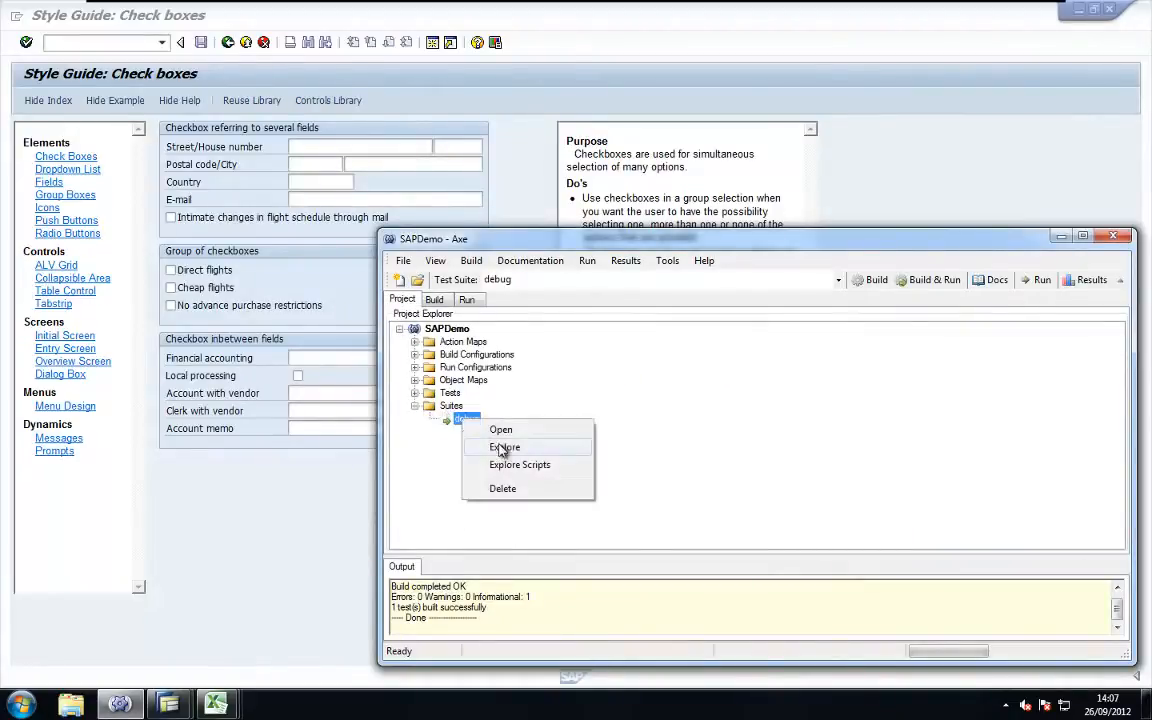
click(512, 470)
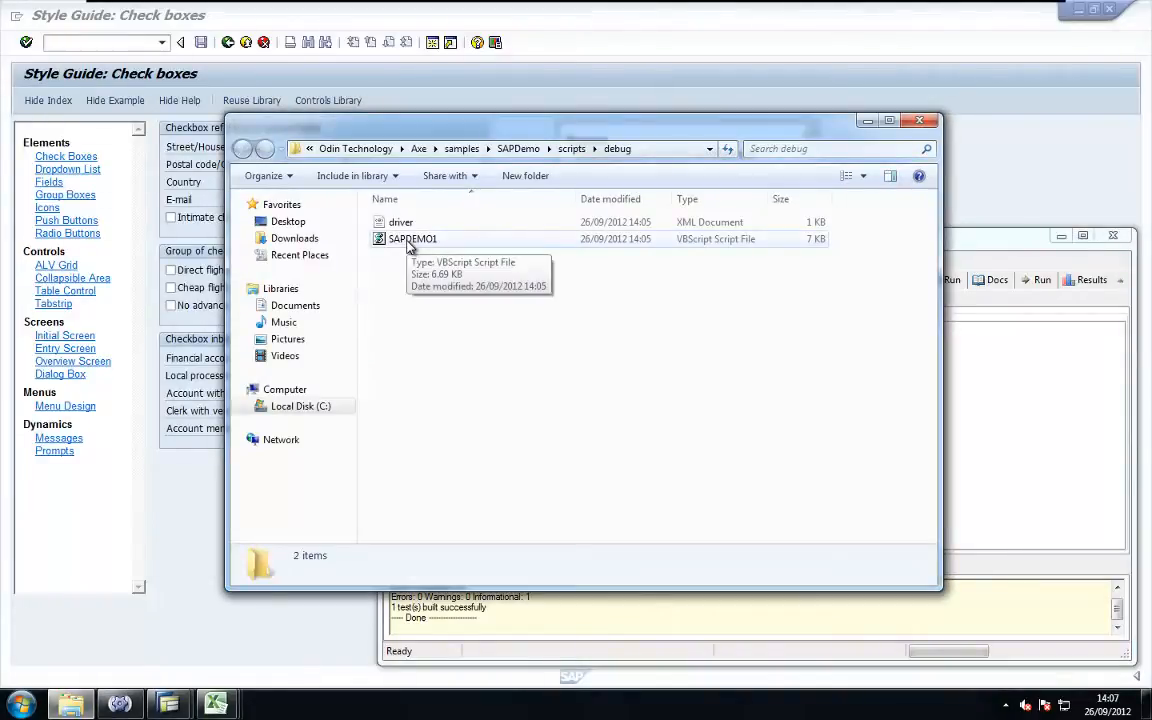
click(408, 243)
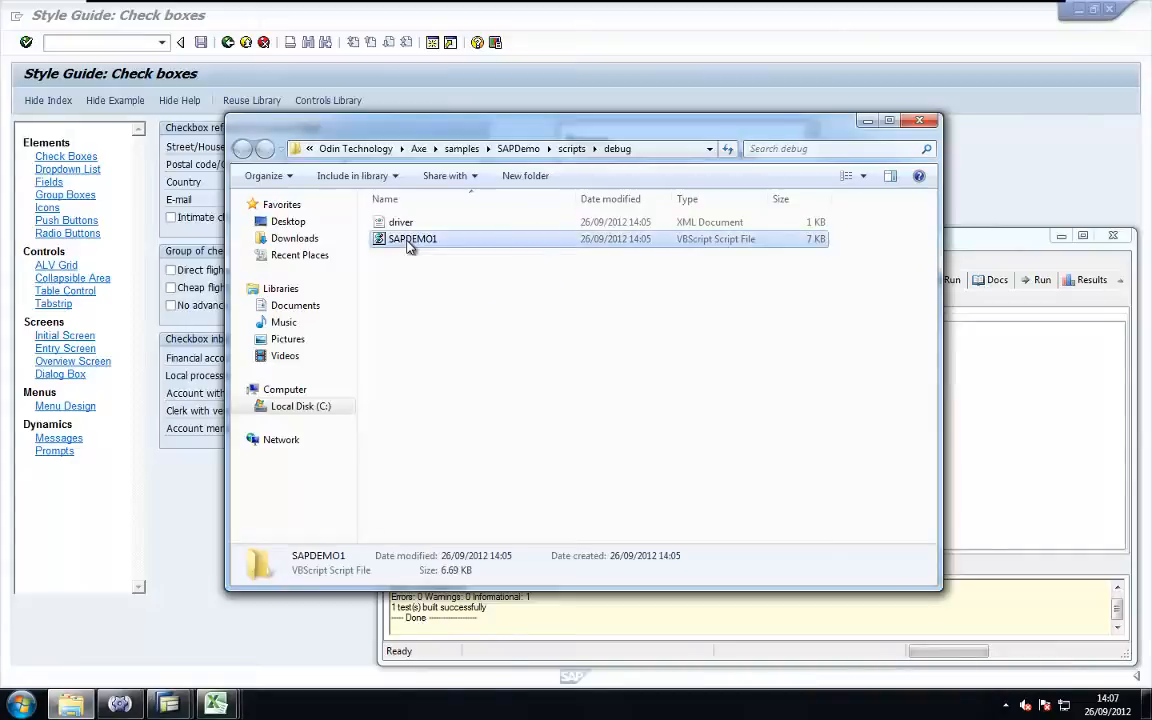
right_click(407, 242)
click(483, 322)
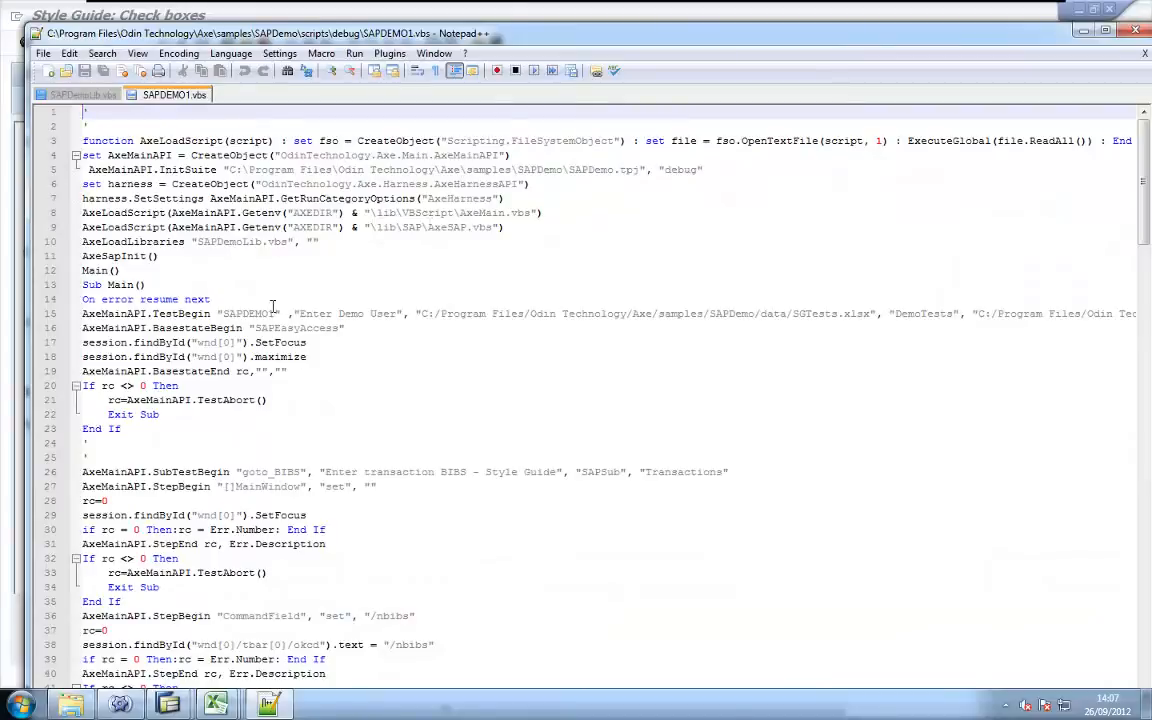
Examine how SAPDEMO1.vbs implements the basestate, the subtests and each field entry, highlighting the code that sets the first name and e-mail values
scroll(256, 366, down, 5)
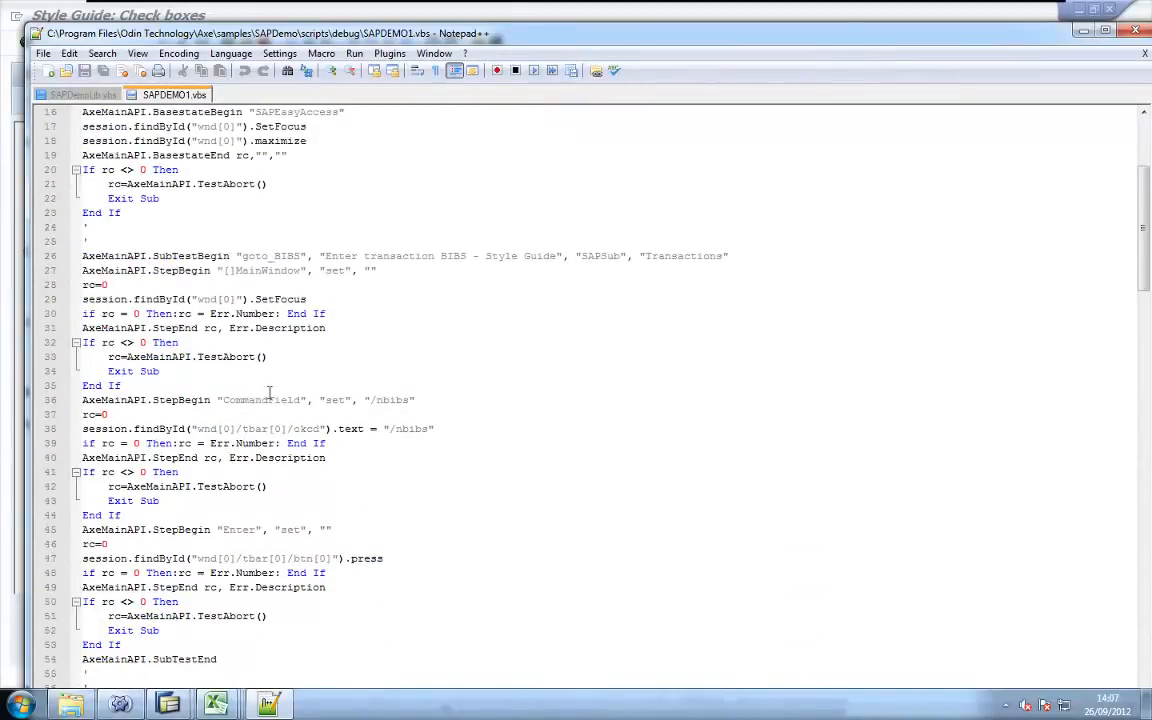
scroll(270, 395, down, 3)
scroll(271, 407, down, 4)
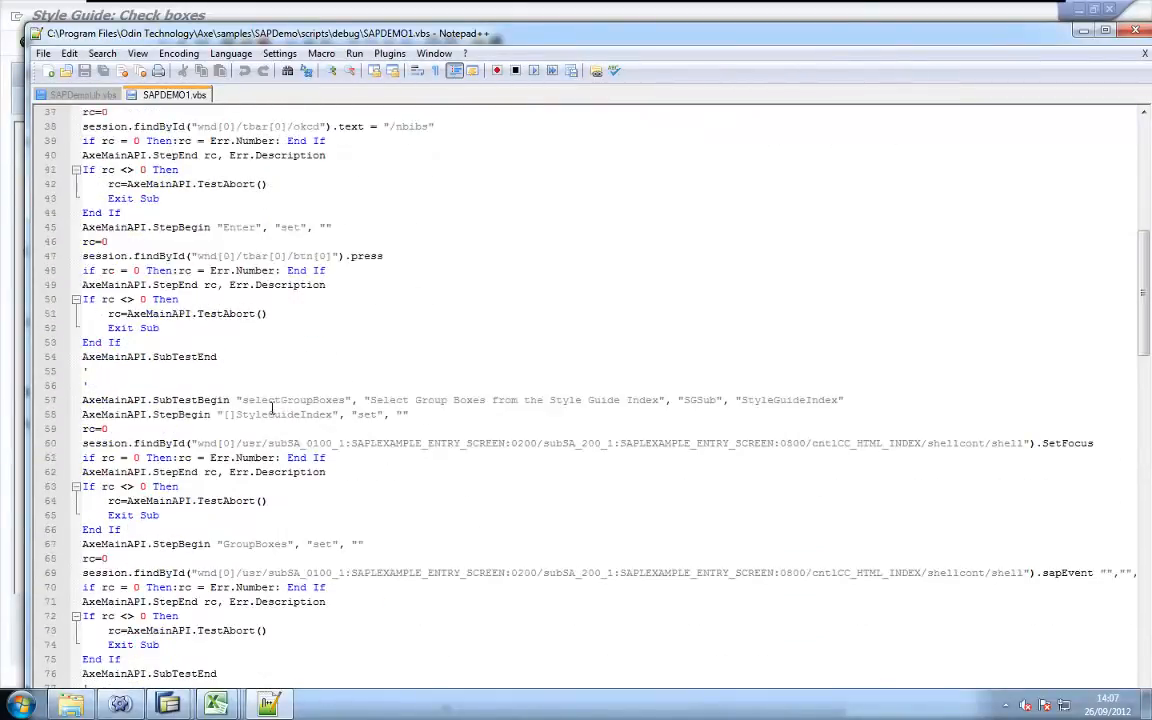
scroll(271, 407, down, 9)
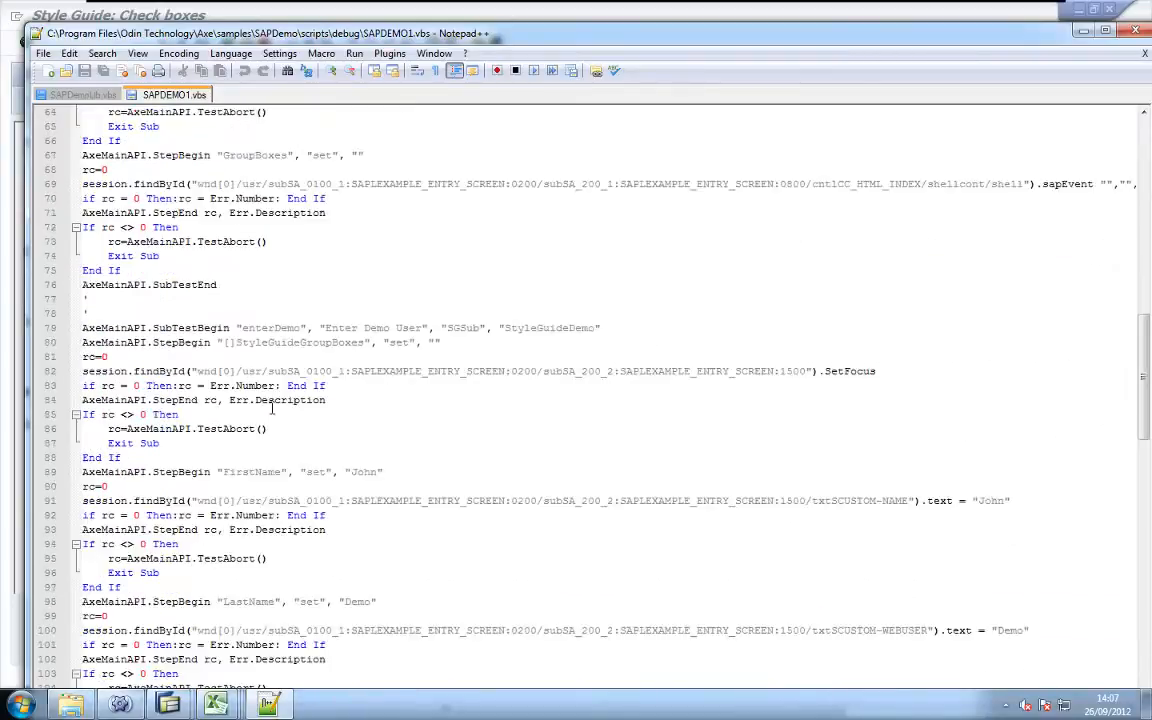
scroll(271, 407, down, 4)
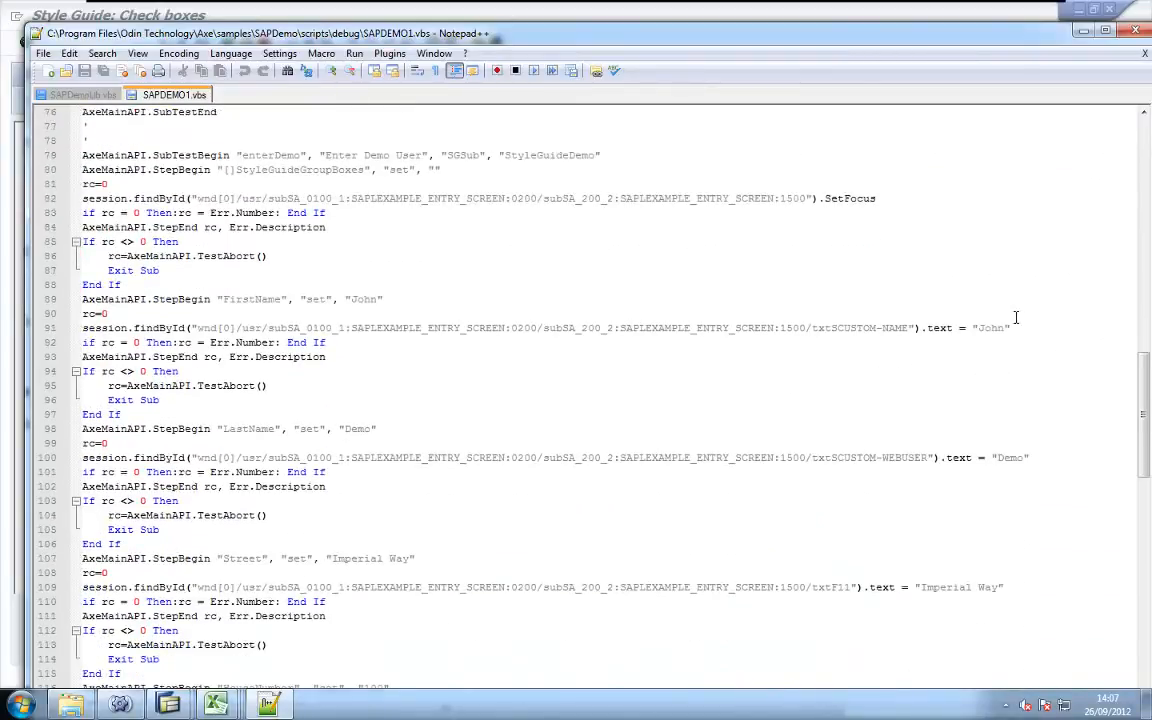
drag(1012, 328, 703, 328)
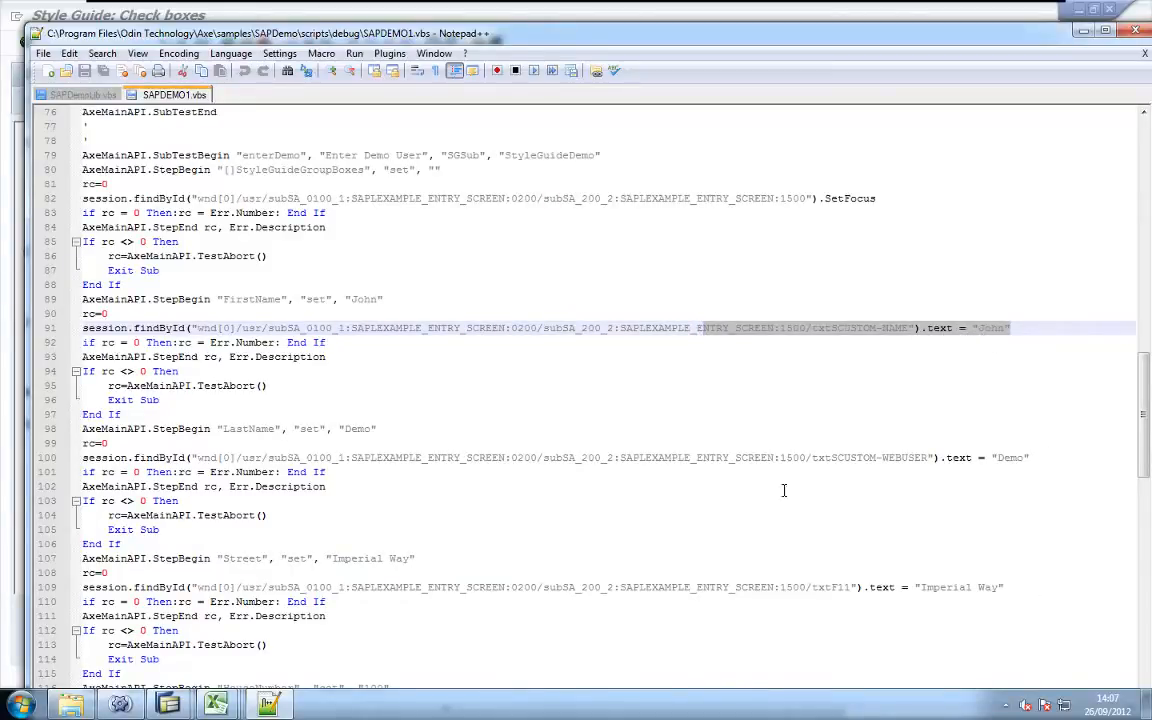
scroll(771, 463, down, 13)
scroll(771, 463, down, 10)
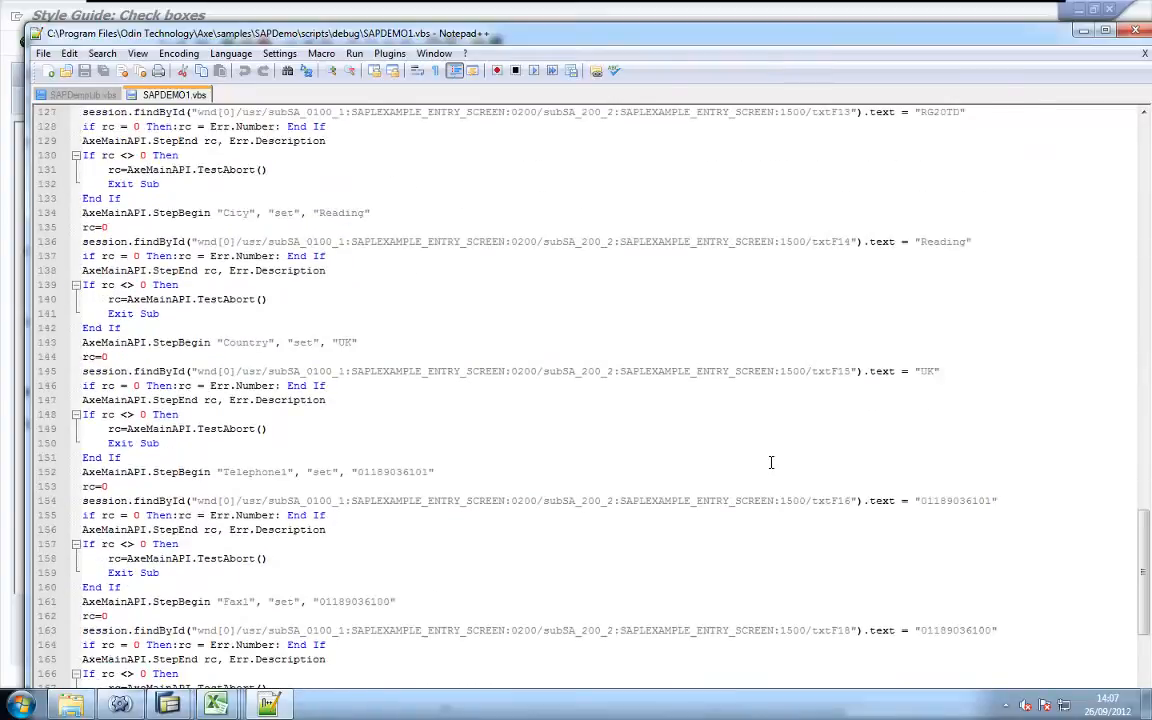
drag(1011, 515, 902, 515)
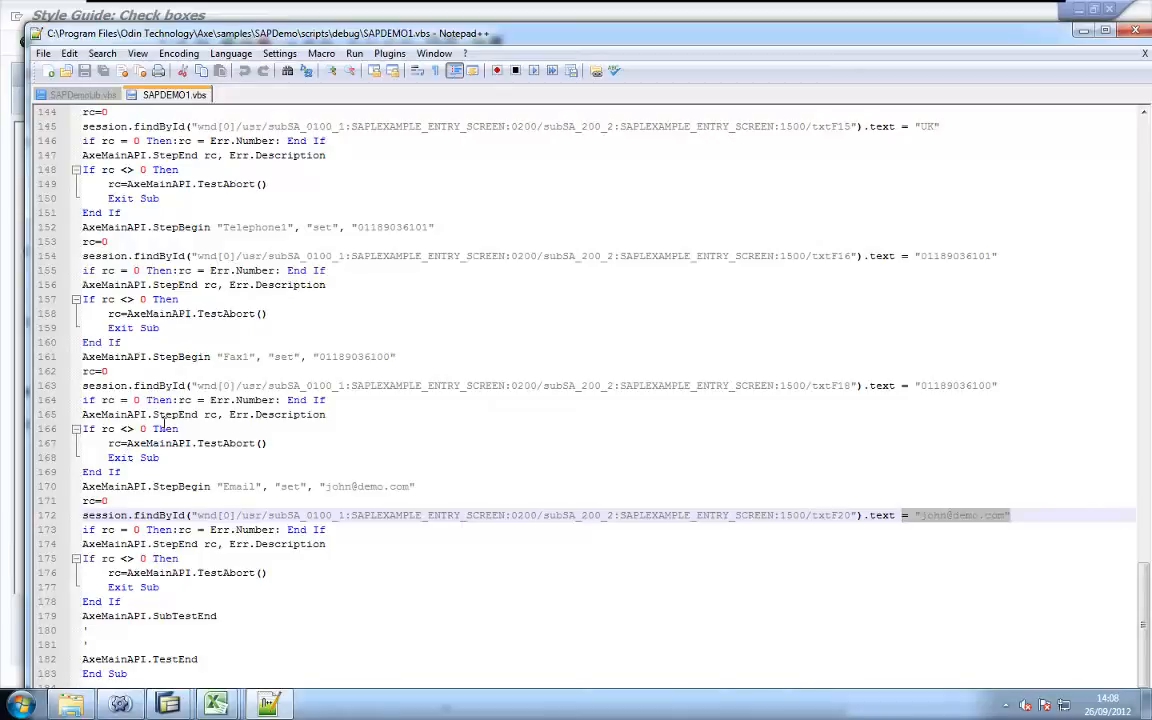
scroll(324, 562, up, 3)
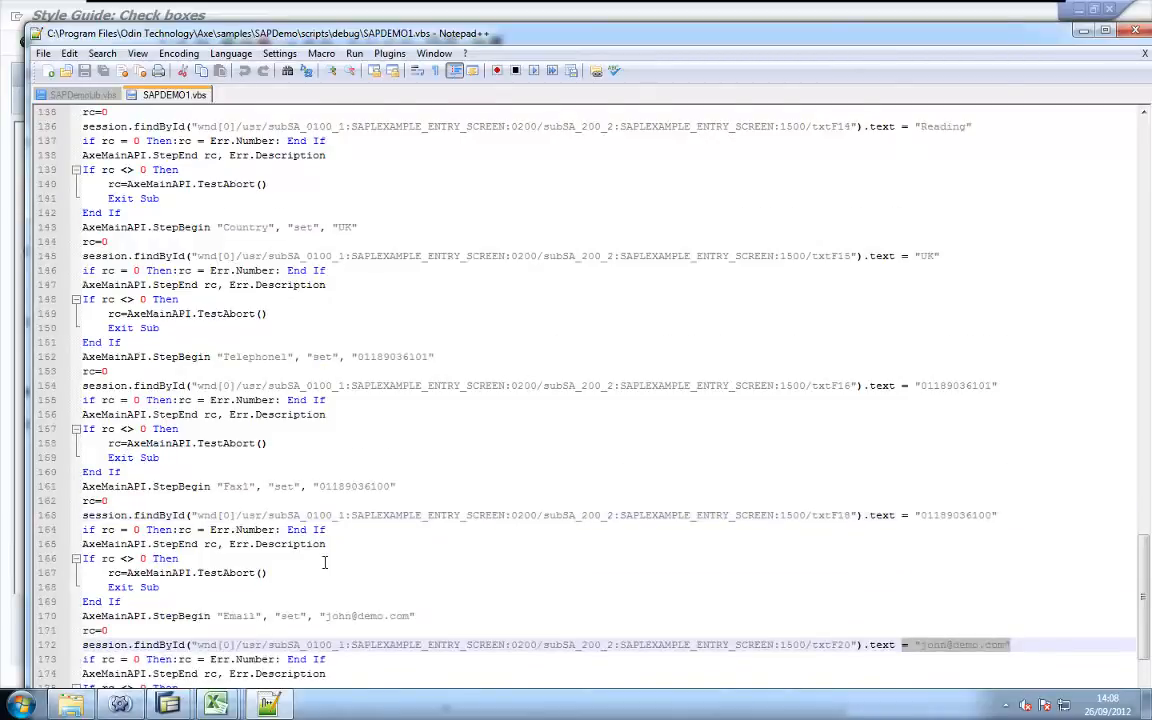
scroll(324, 562, up, 19)
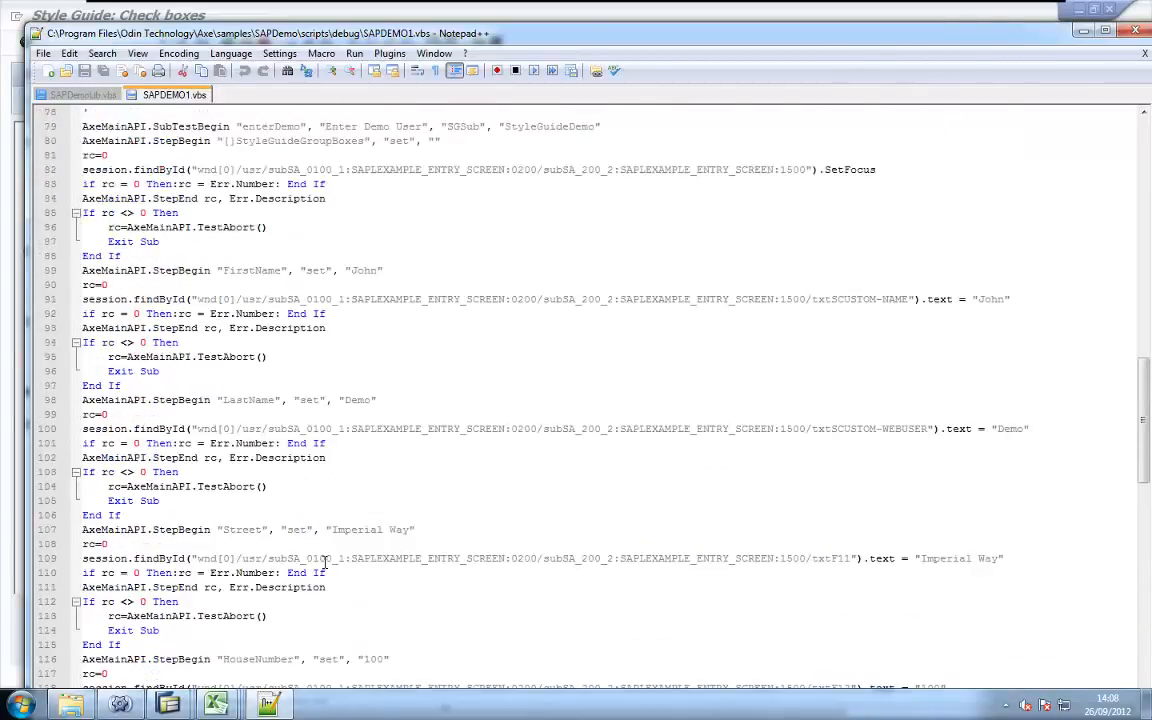
Review the SAPDEMO1 script back up to its initialization lines, and close both the script and the debug scripts folder
scroll(324, 562, up, 17)
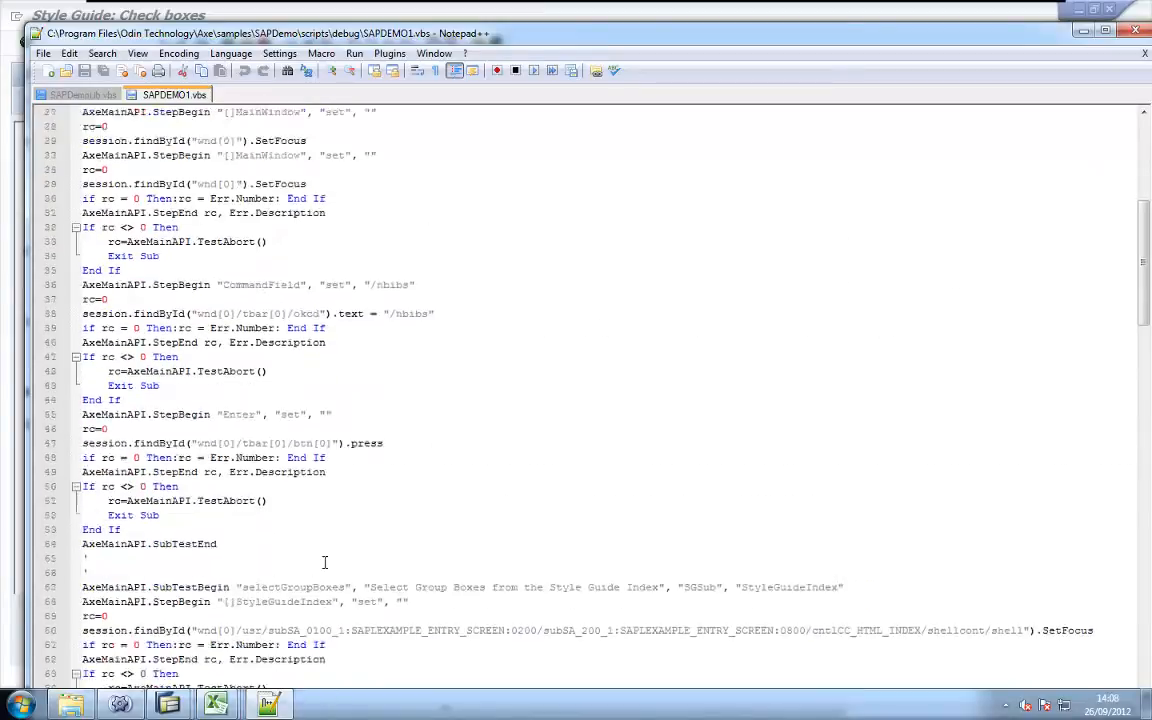
scroll(324, 562, up, 9)
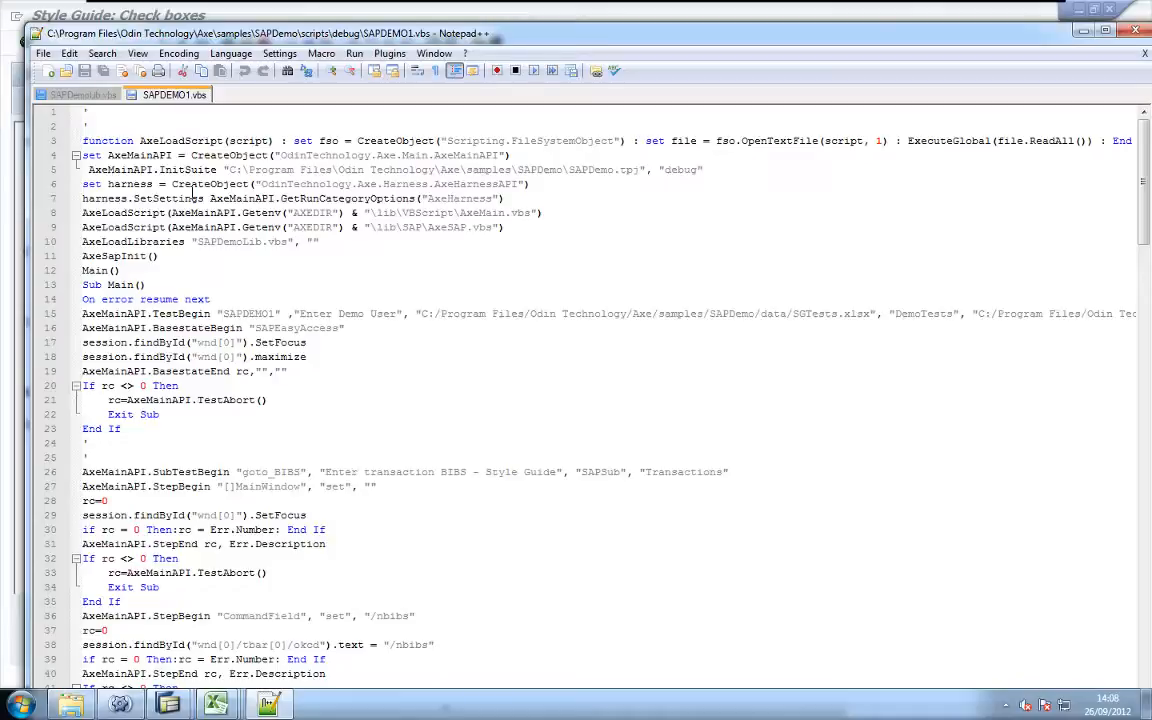
mouse_move(222, 705)
click(1135, 33)
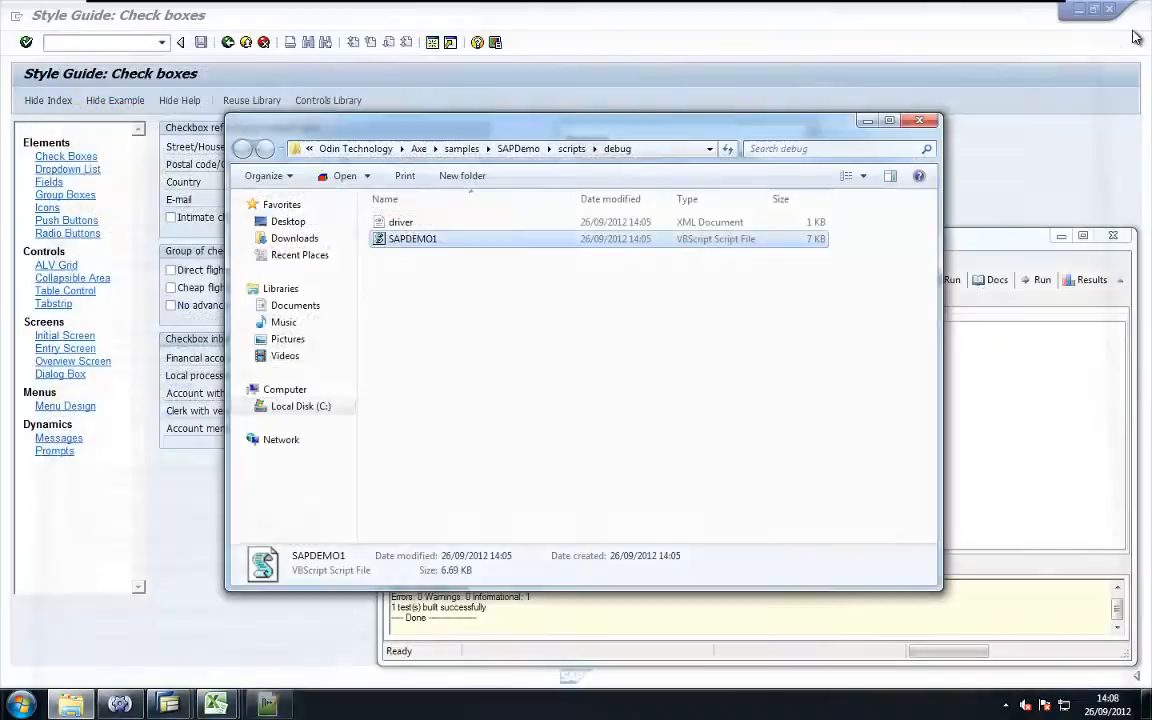
click(915, 122)
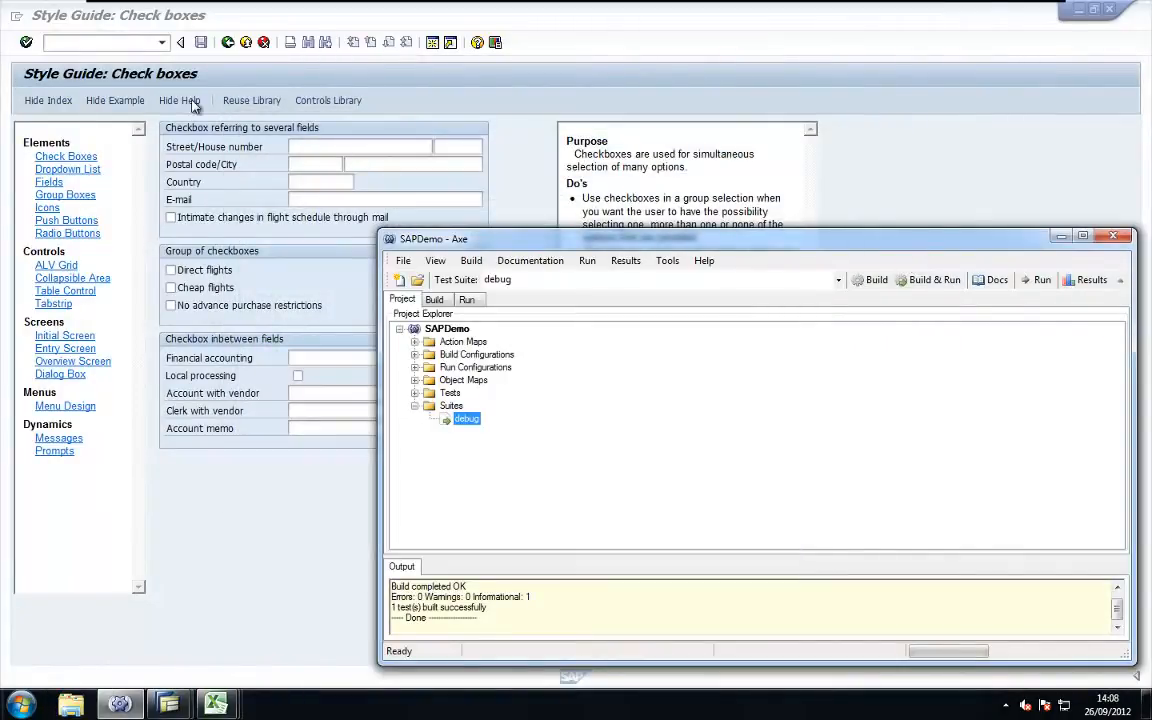
Run the debug suite from the SAP Easy Access screen and check SAPDEMO1's execution time in the results summary
click(245, 43)
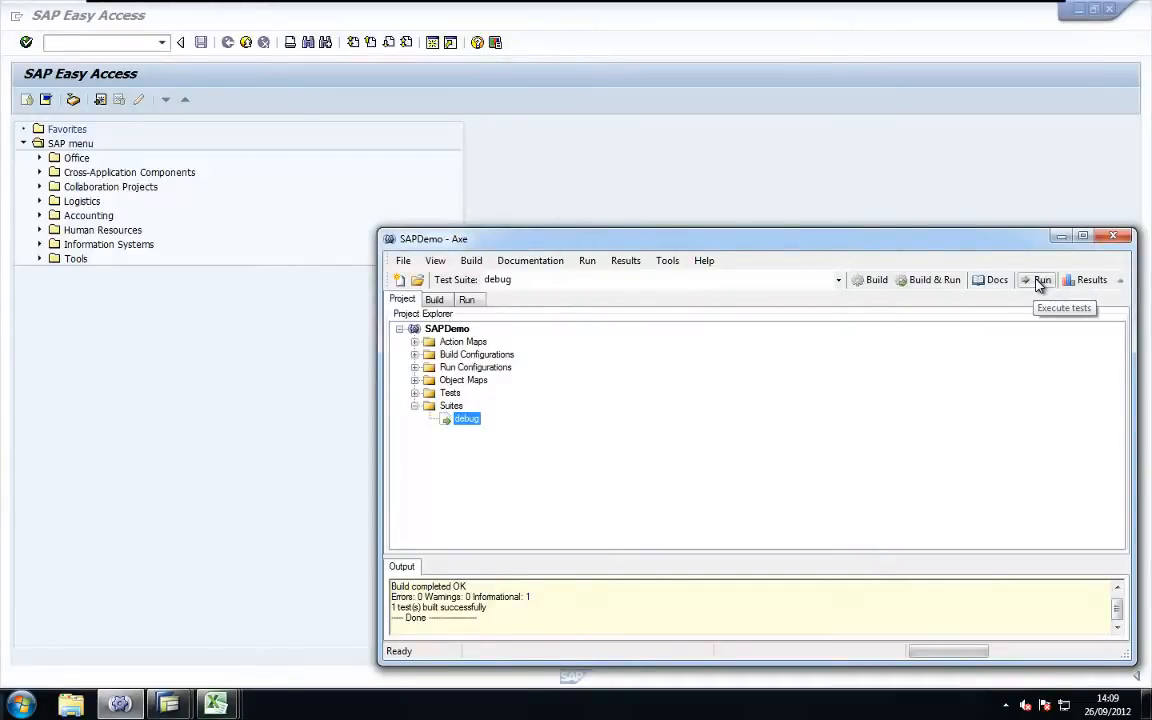
click(1040, 283)
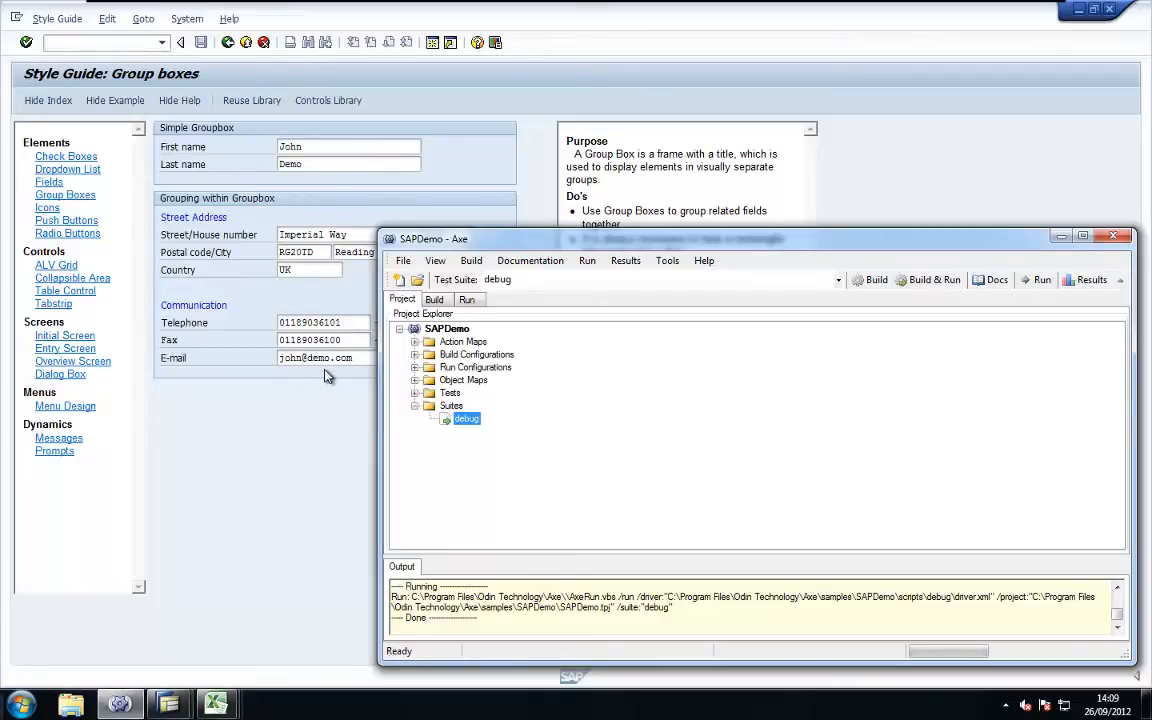
click(1086, 283)
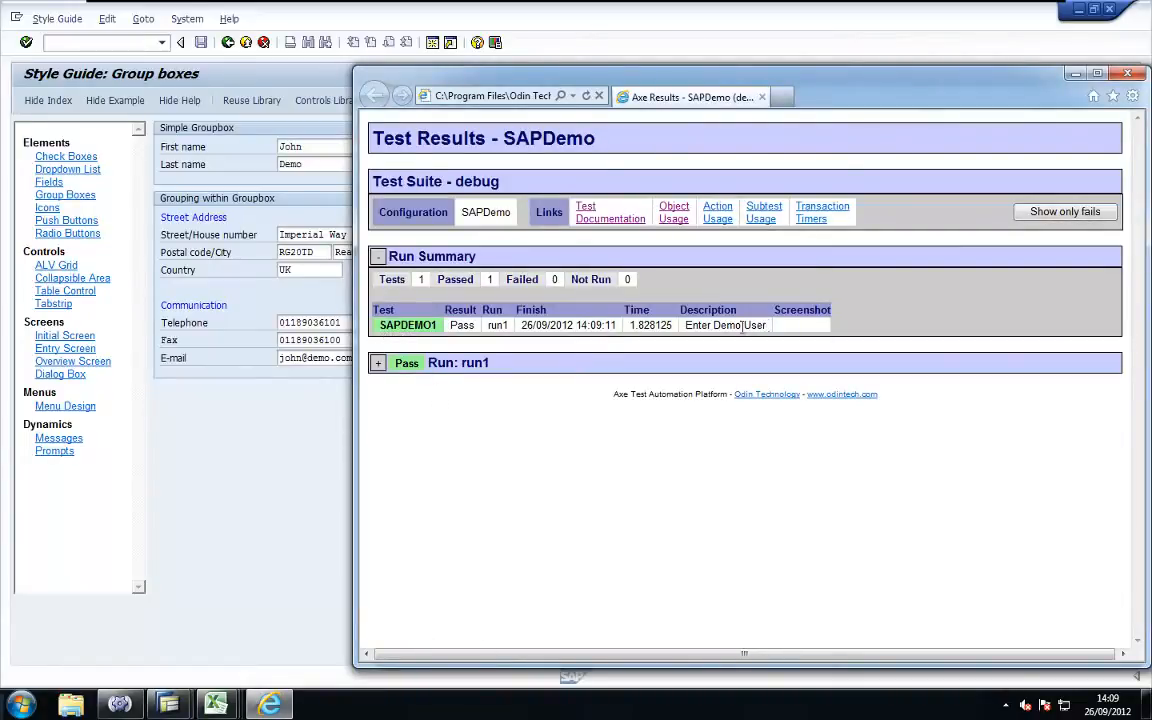
double_click(650, 325)
drag(650, 325, 680, 335)
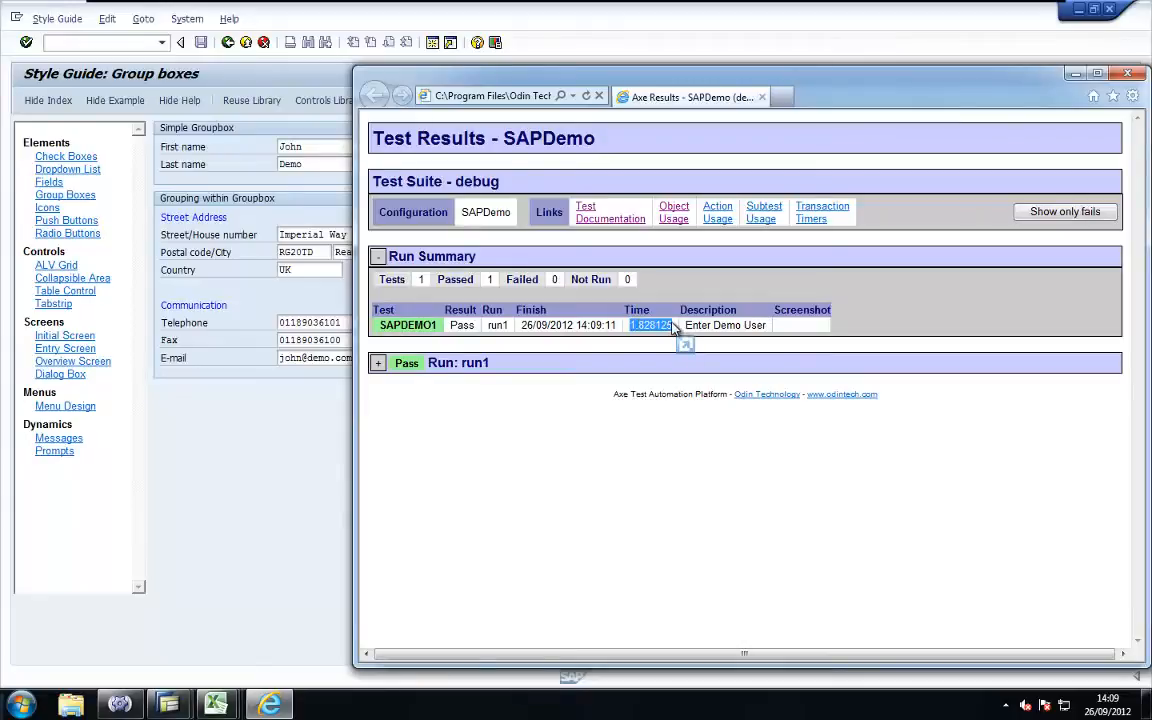
Examine the detailed SAPDEMO1 results, expanding the goto_BIBS, selectGroupBoxes and enterDemo sub-tests to check each step's data and timing
click(422, 335)
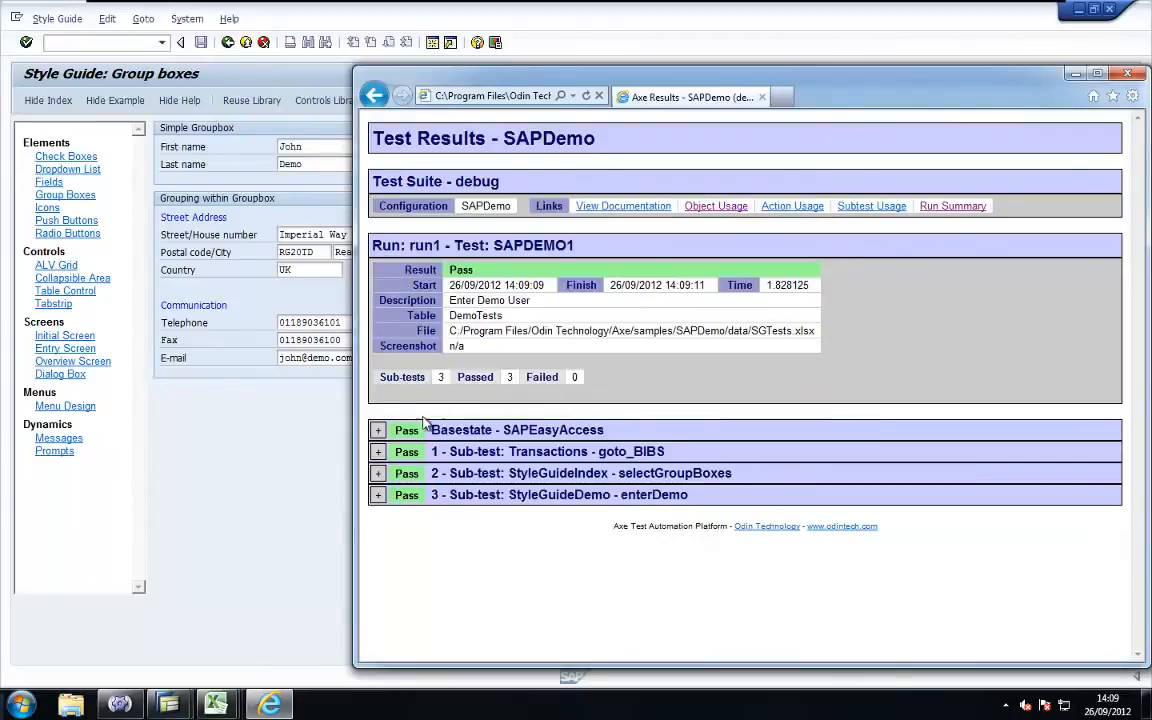
click(378, 452)
scroll(400, 470, down, 1)
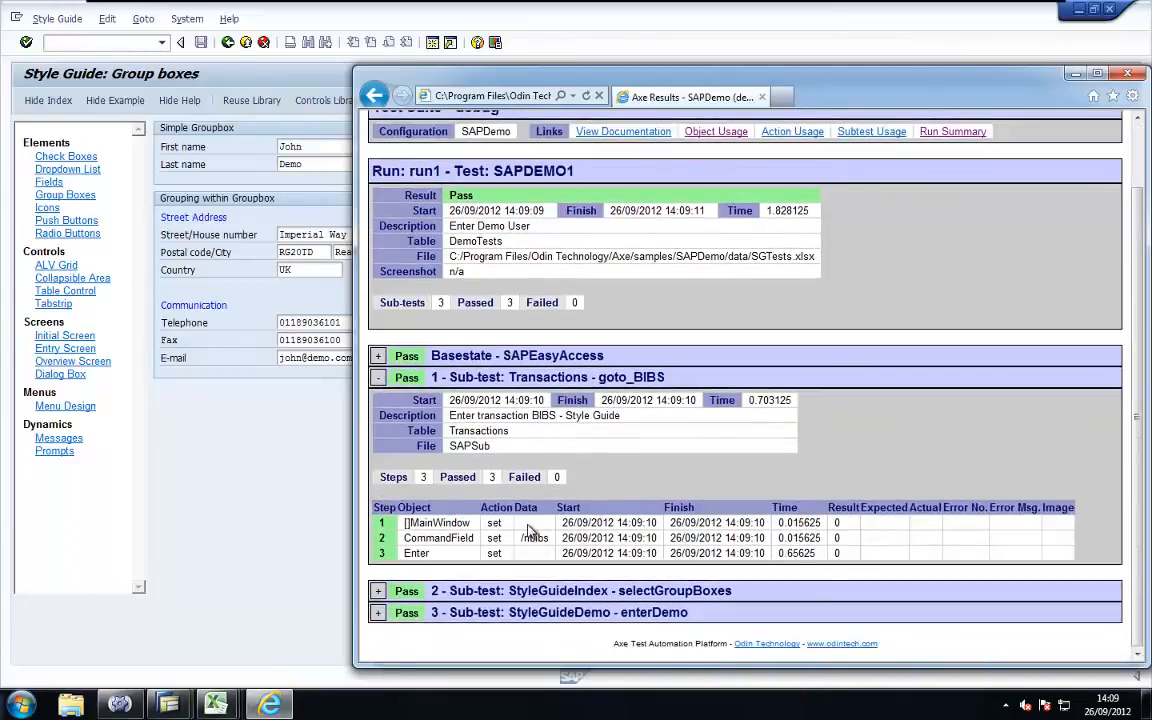
click(378, 590)
scroll(527, 566, down, 2)
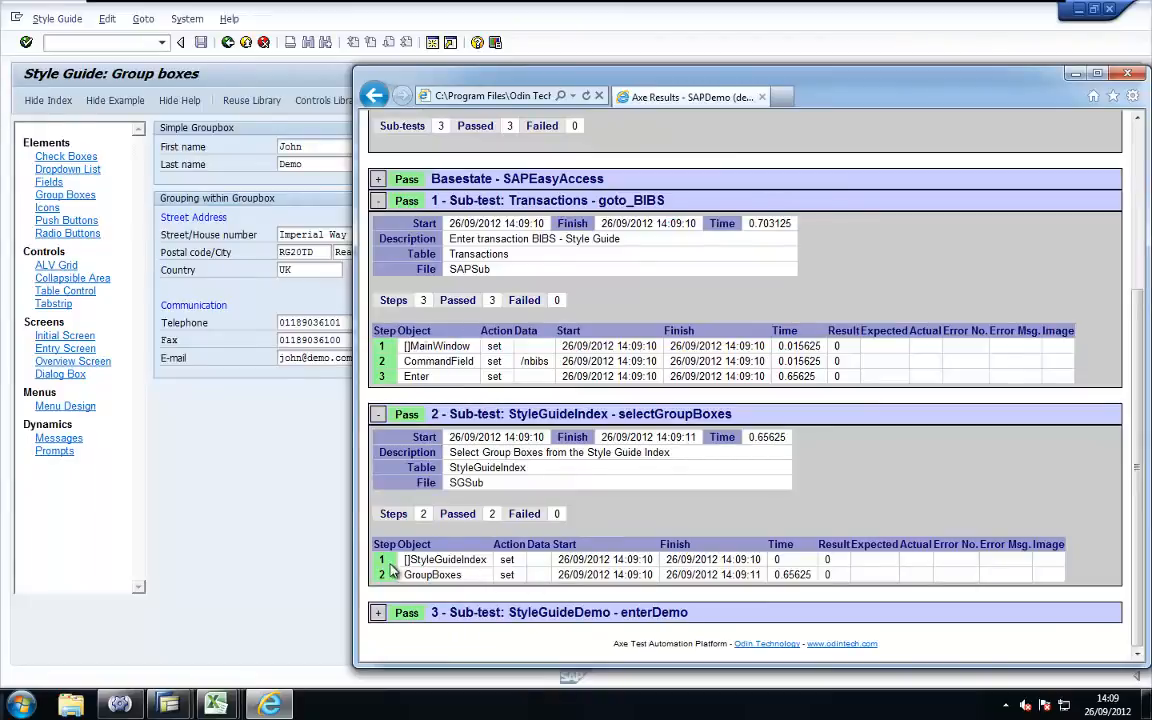
click(376, 613)
scroll(590, 354, down, 5)
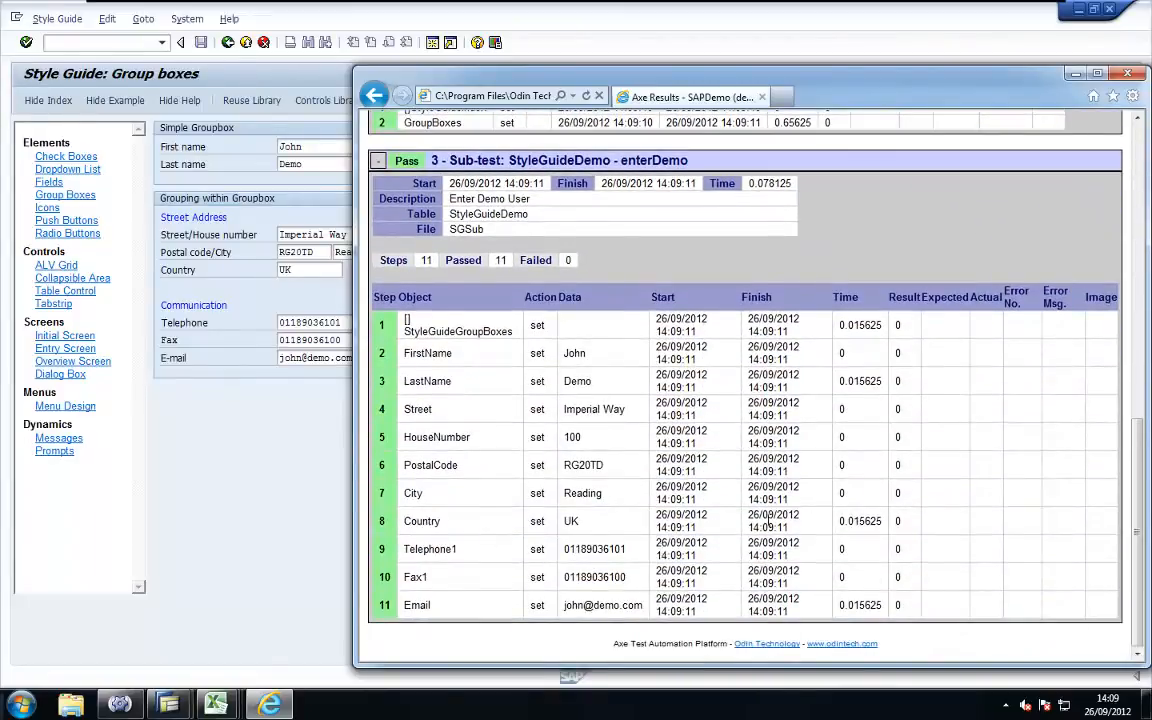
drag(842, 521, 877, 526)
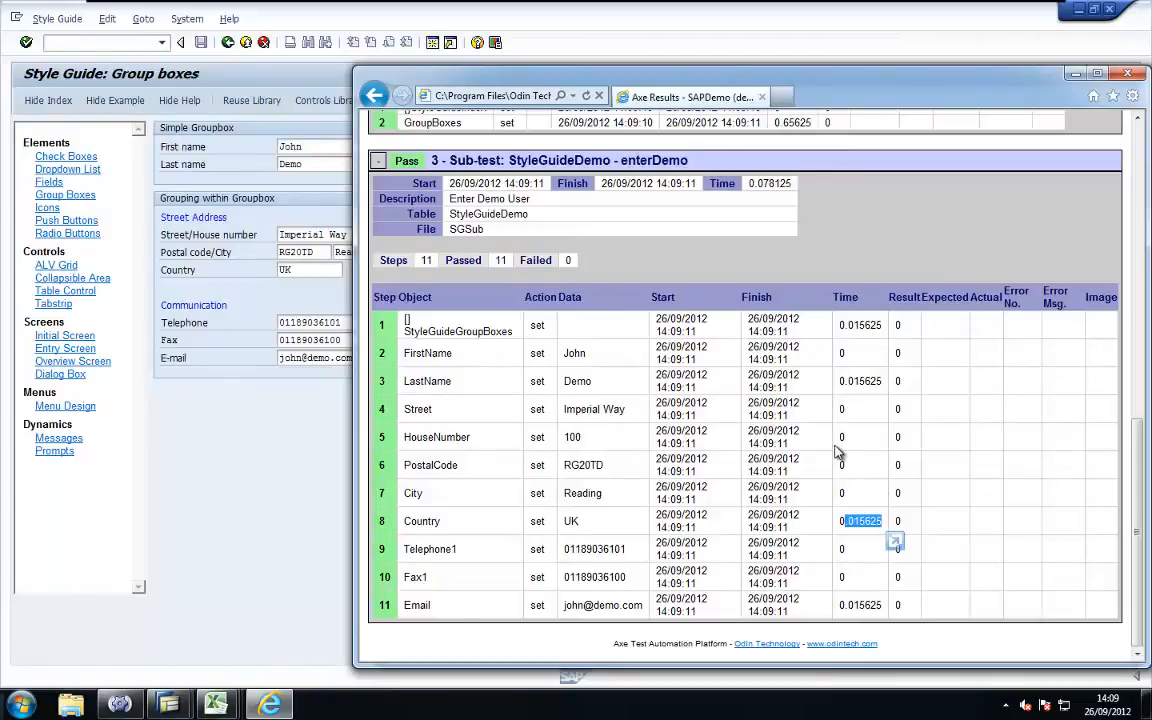
scroll(843, 460, up, 3)
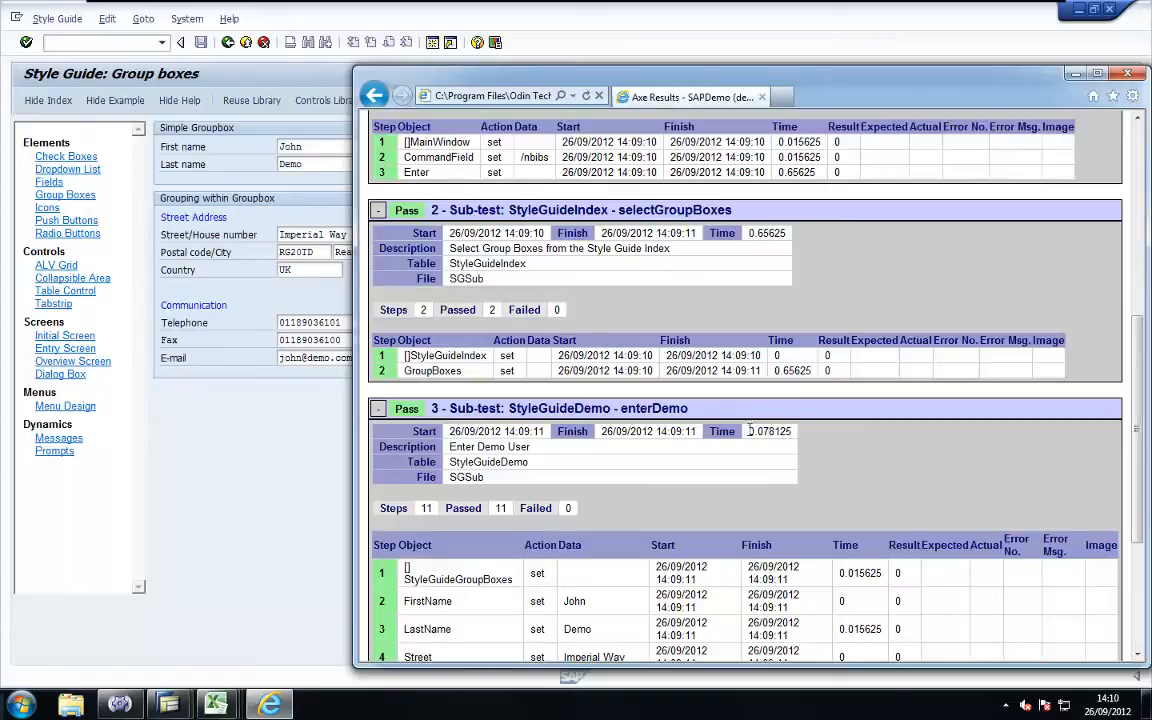
scroll(783, 478, up, 5)
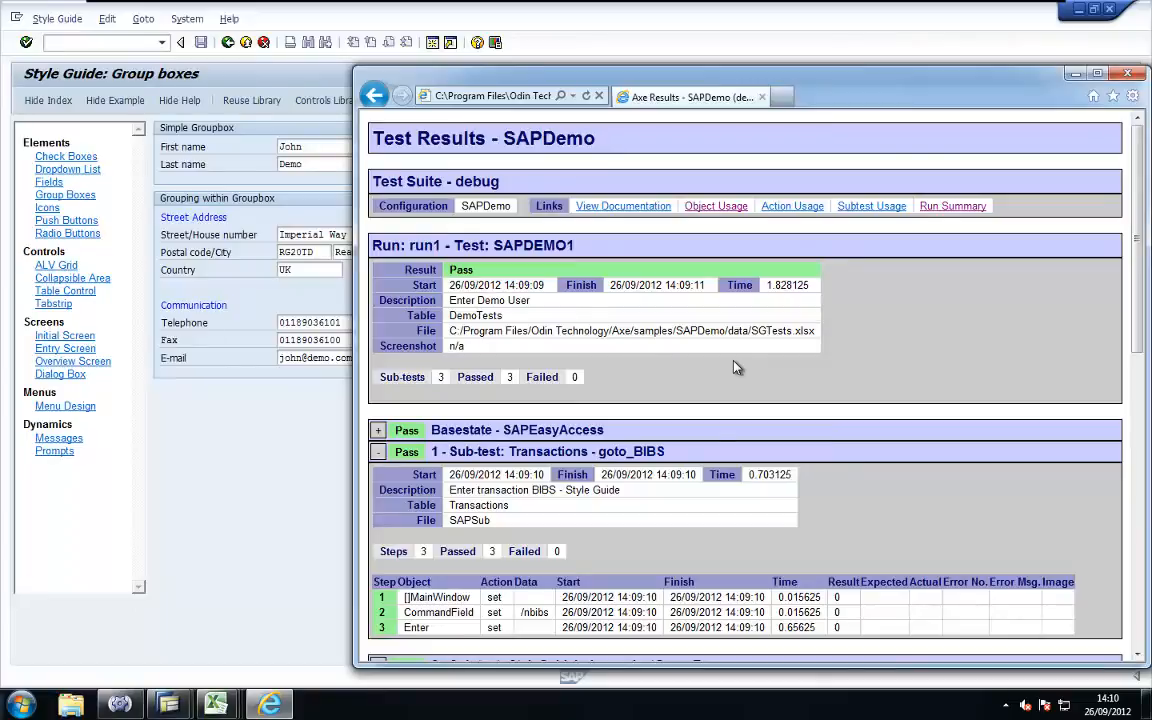
Look up SAPDEMO1's test documentation from the results summary and go back to the results
click(373, 94)
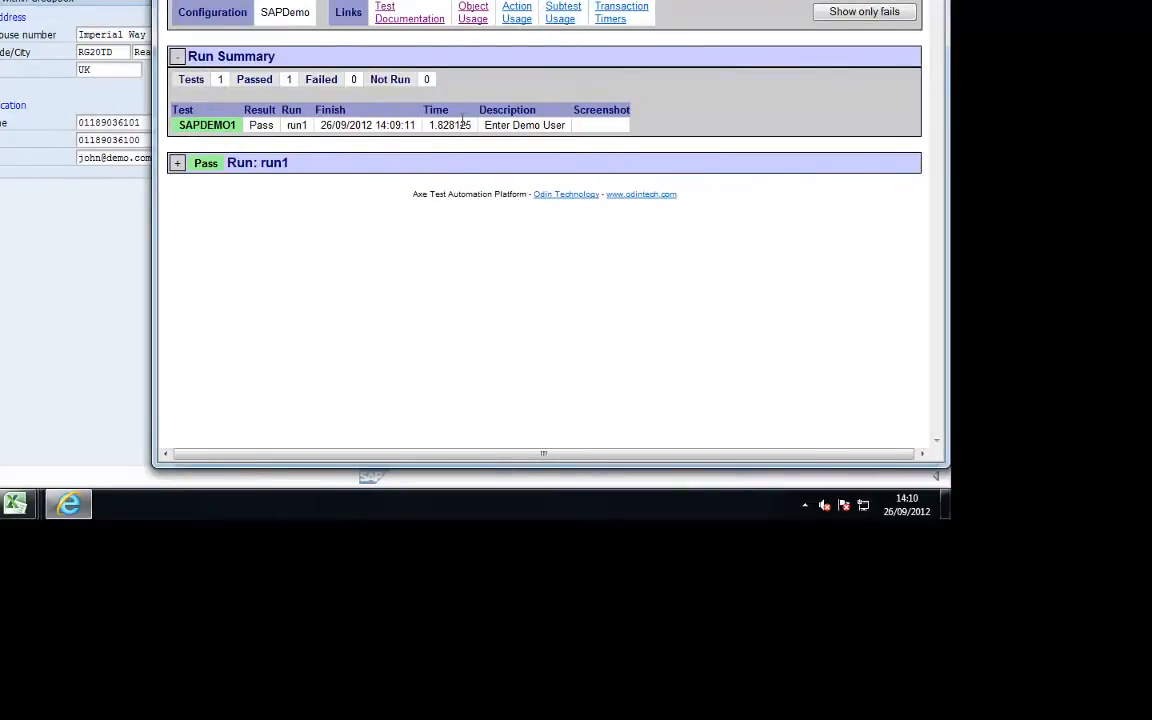
click(400, 18)
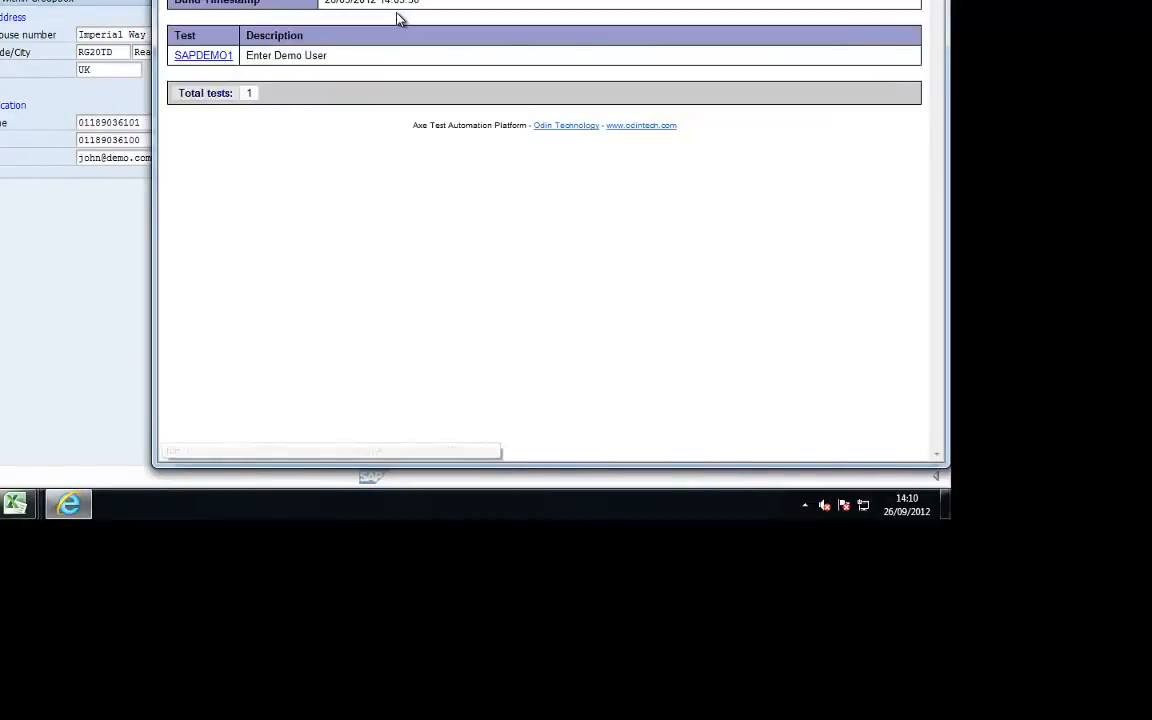
click(203, 55)
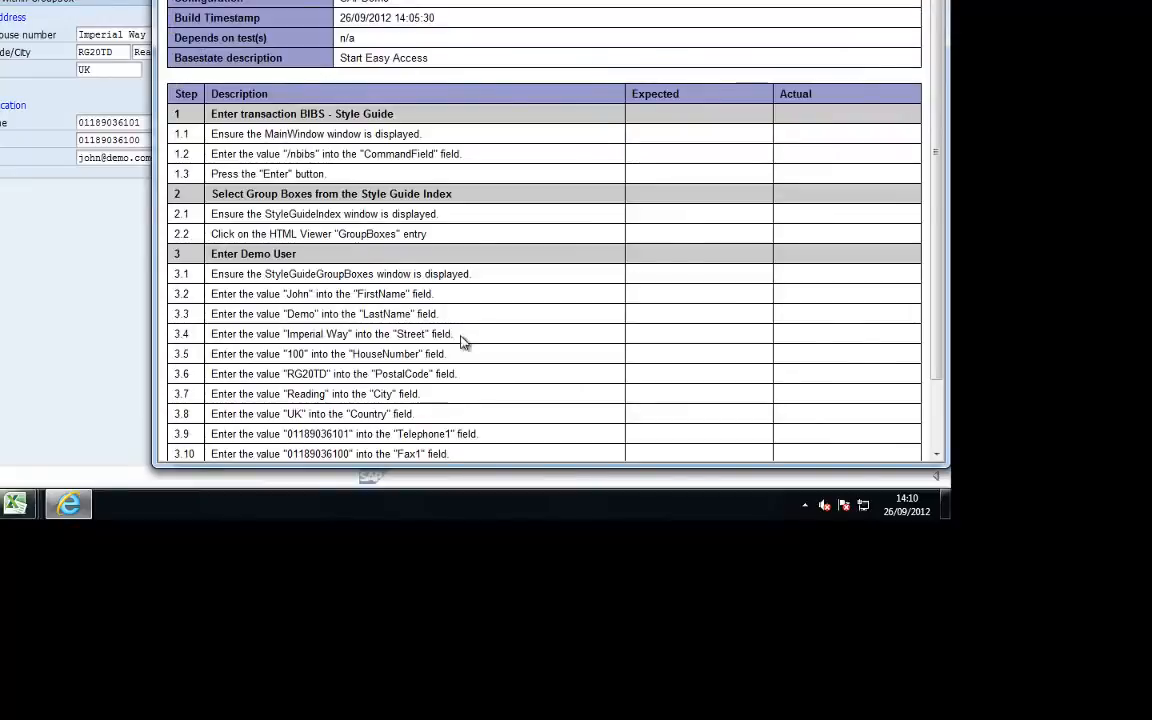
key(alt+Left)
key(alt+Left)
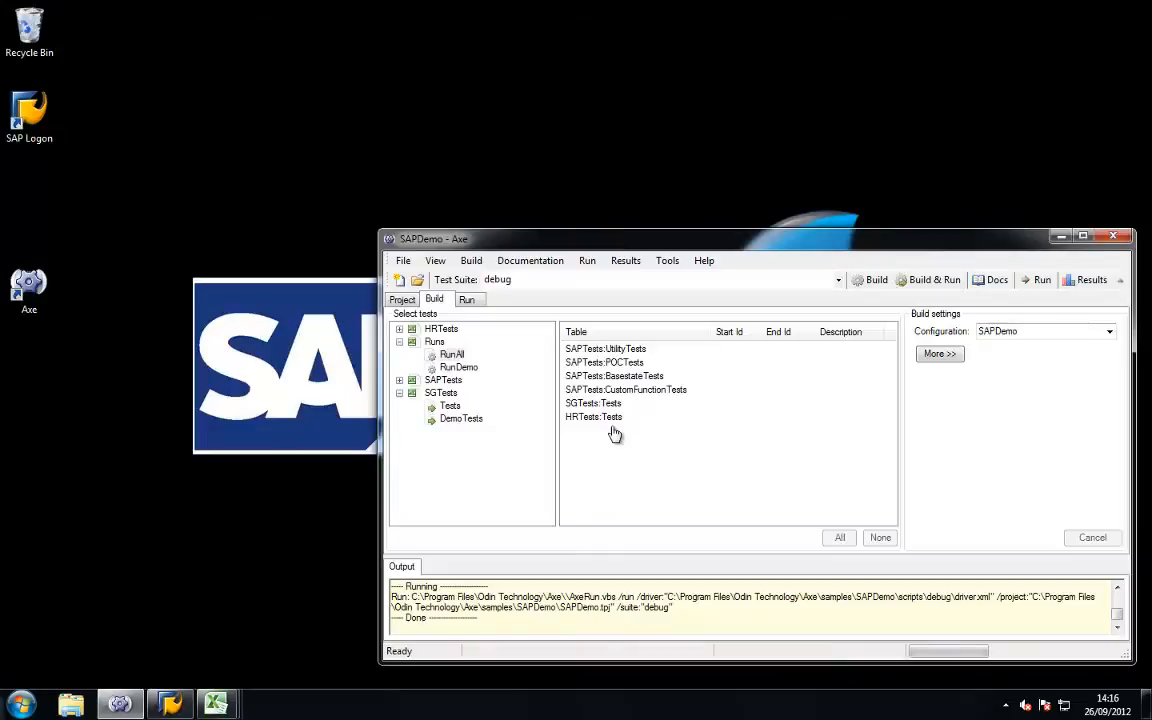
Build the RunAll tests in the debug suite and run them with the Axe window minimized
click(873, 281)
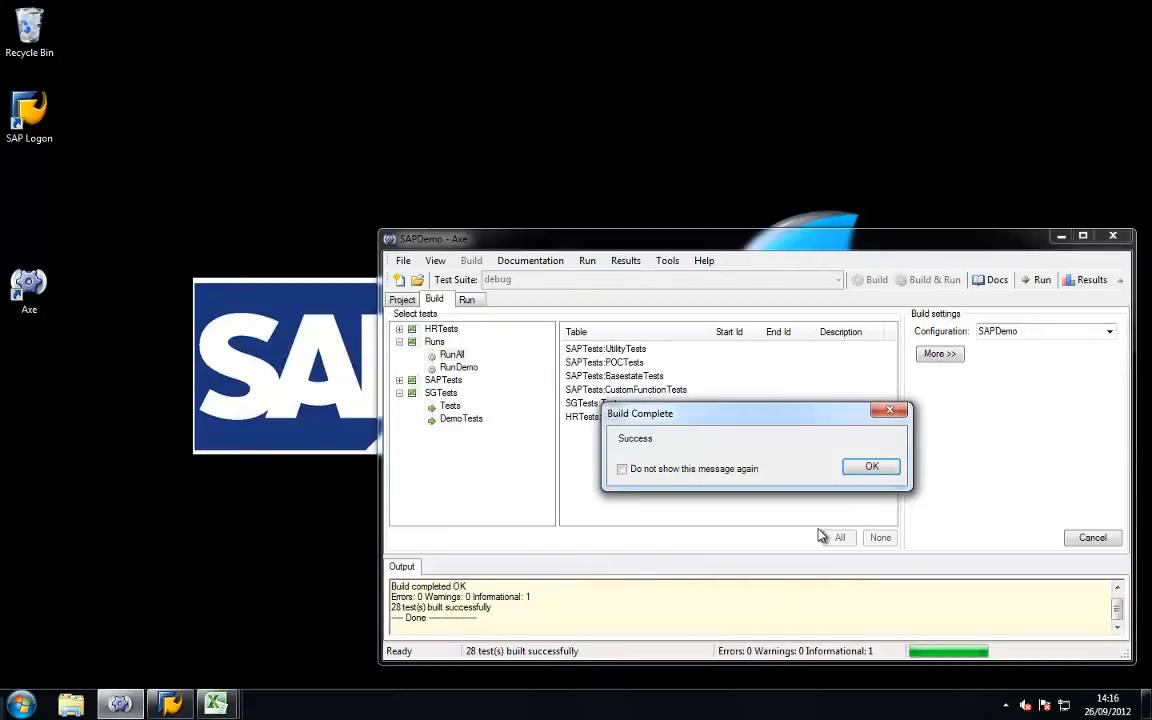
click(885, 473)
click(1040, 281)
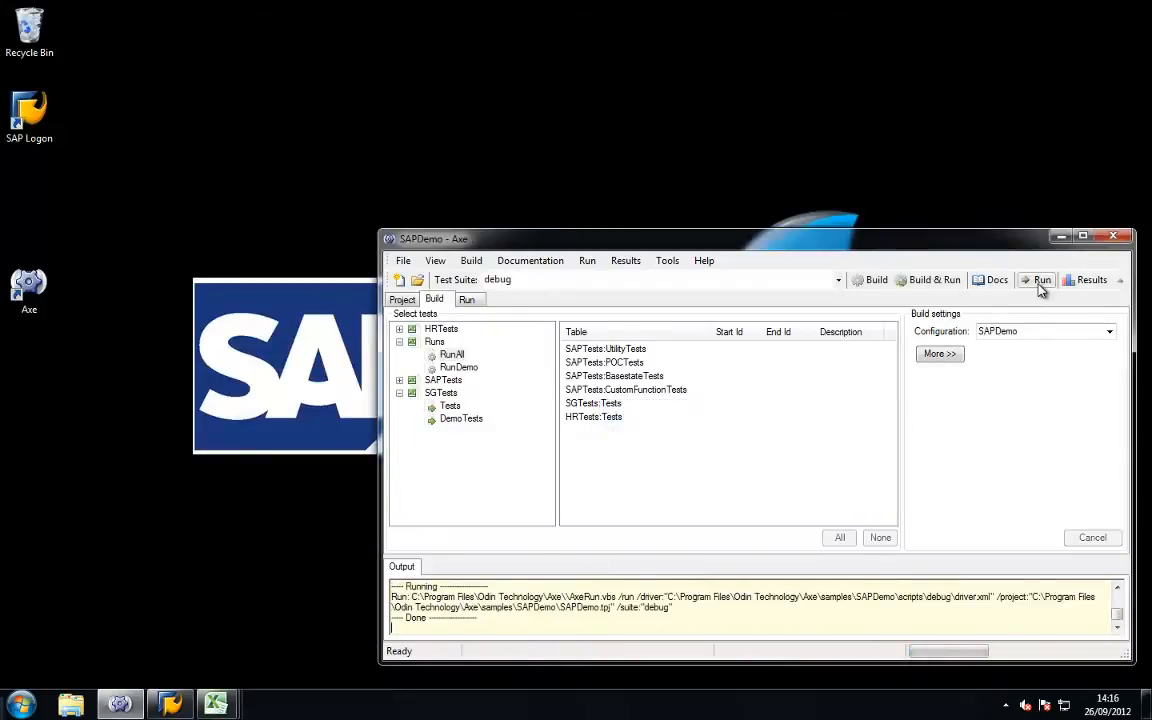
click(1061, 236)
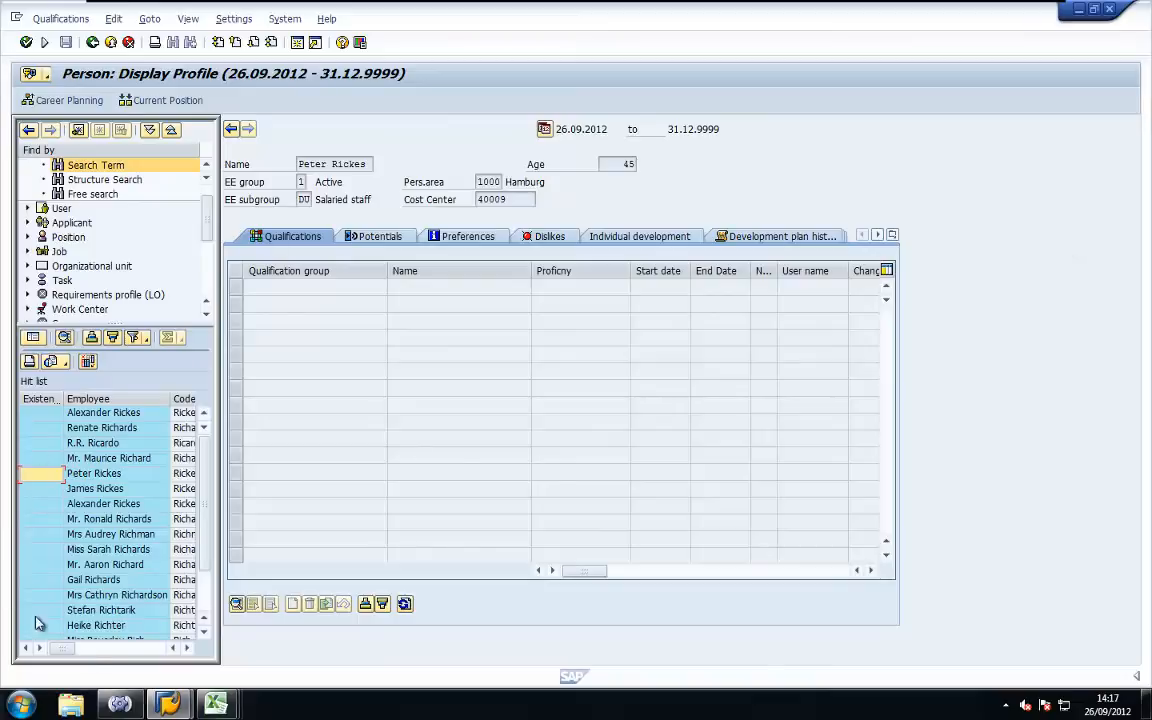
Open the results of the full run from Axe and look through the run summary of all tests
click(119, 704)
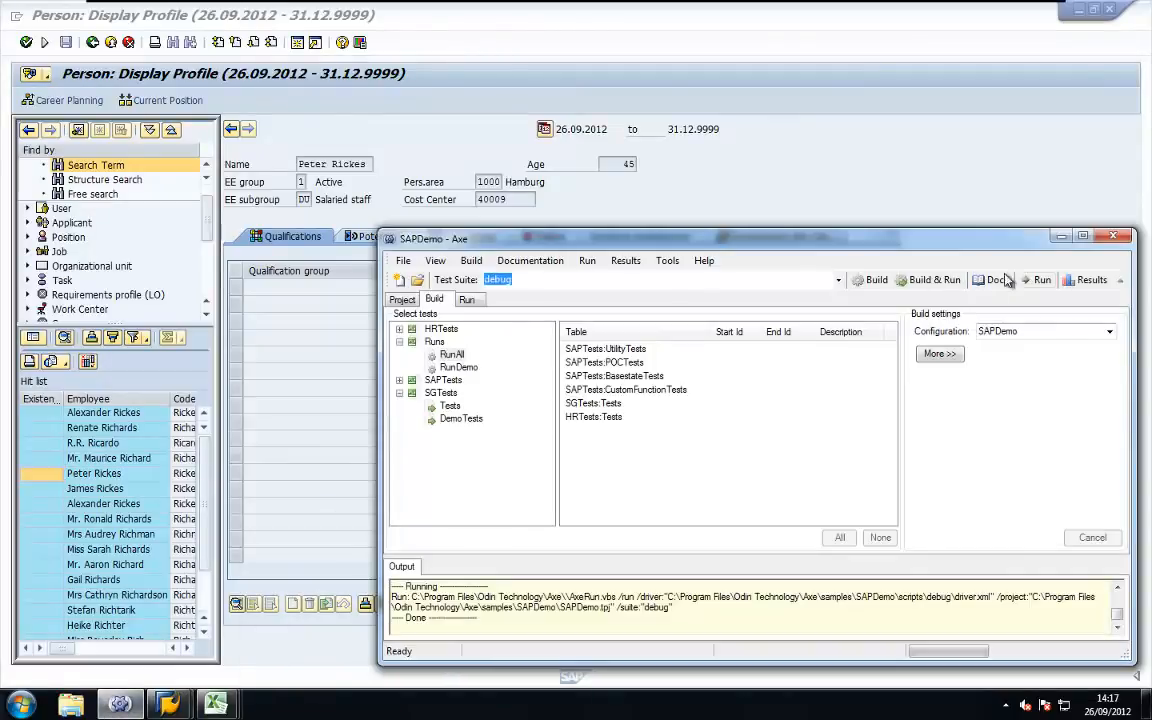
click(1085, 280)
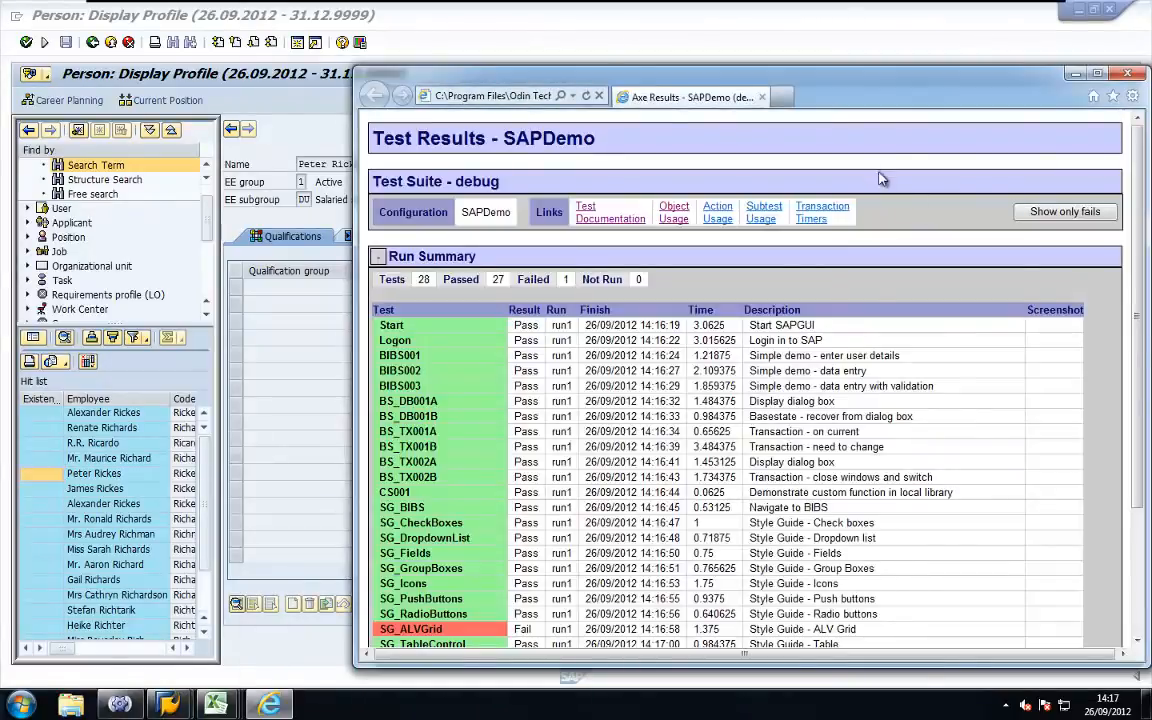
drag(770, 77, 636, 32)
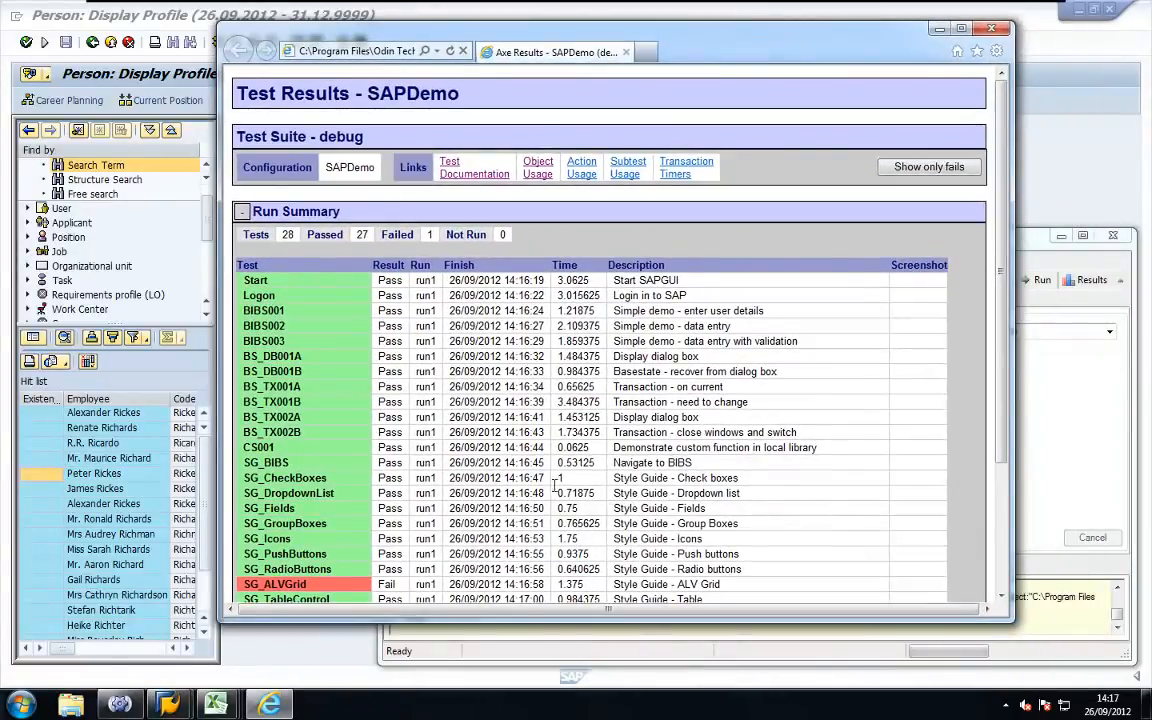
scroll(267, 553, down, 2)
scroll(267, 553, down, 2)
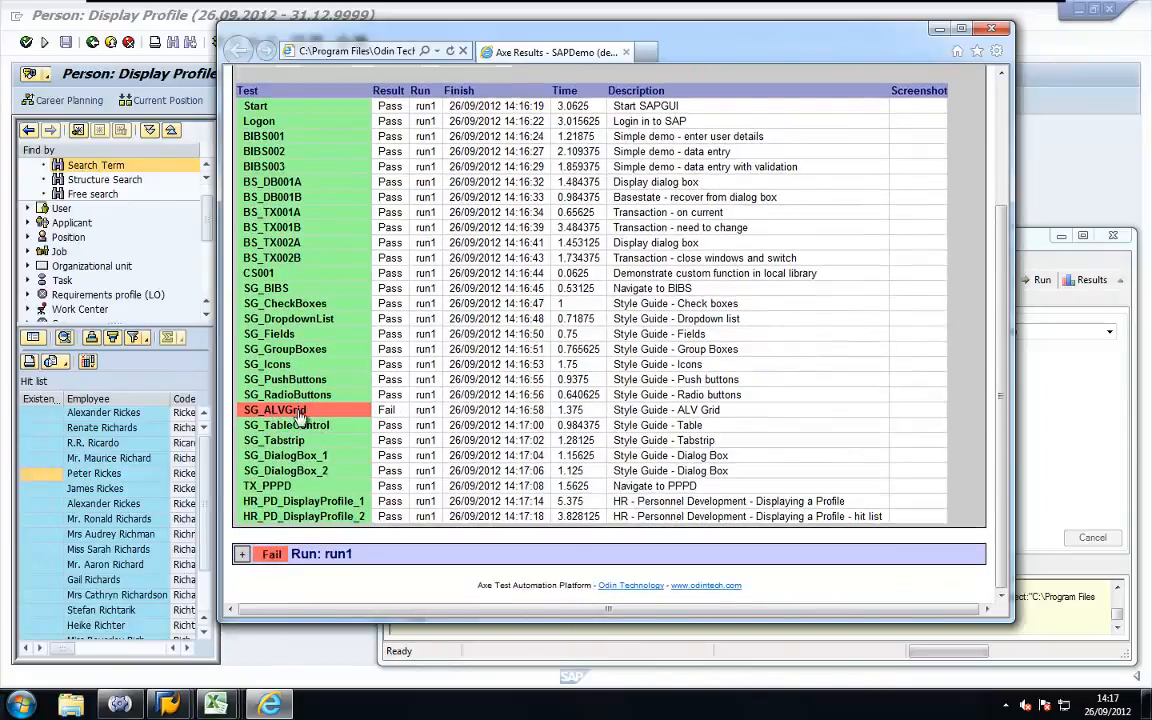
Inspect the failed SG_ALVGrid test, expanding the Grid - validation sub-test and highlighting the failed step's expected and actual dates
click(290, 410)
click(242, 407)
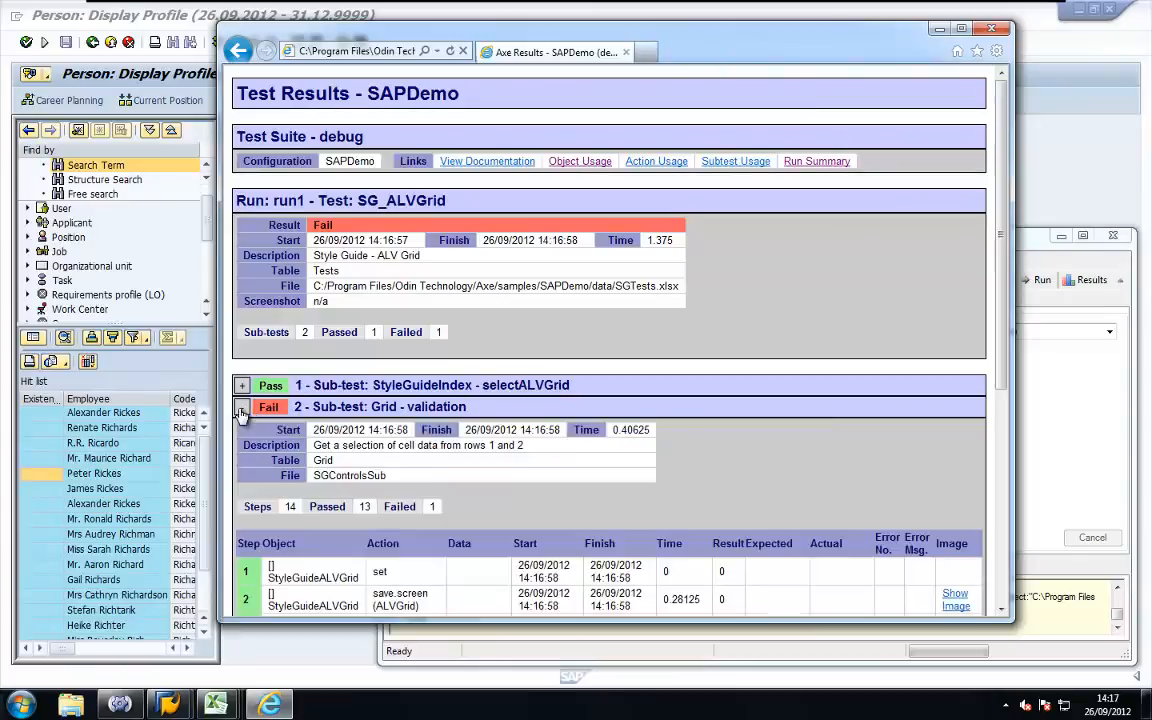
scroll(575, 530, down, 6)
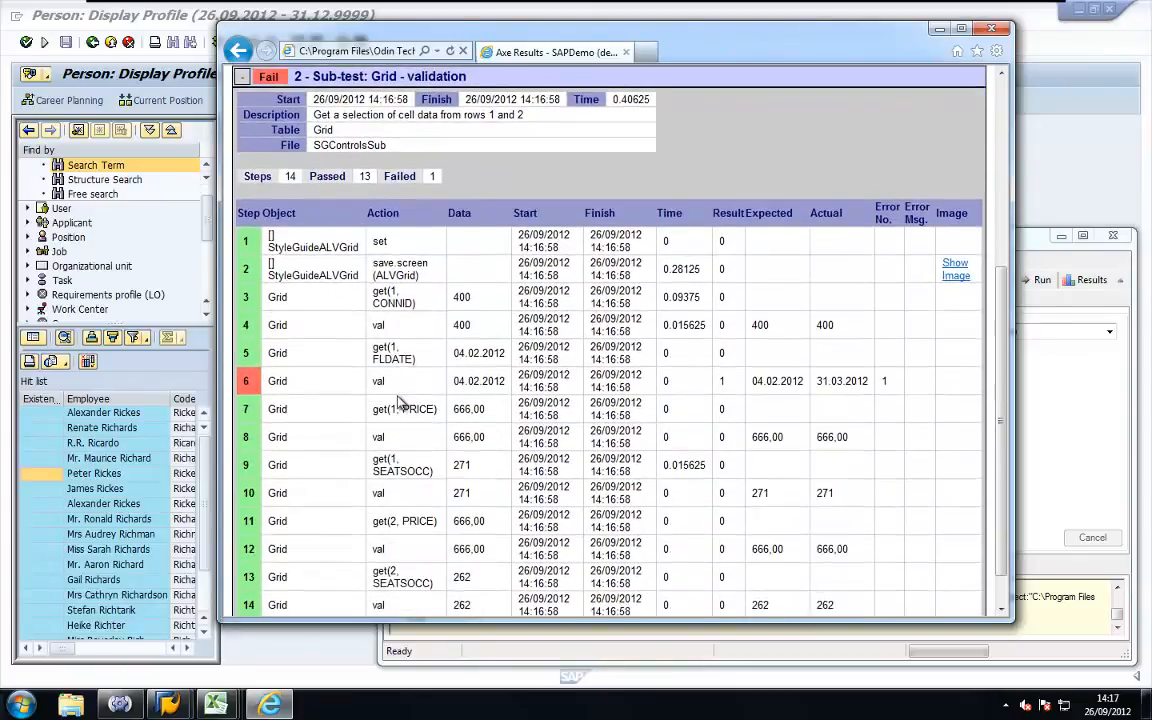
drag(752, 381, 867, 381)
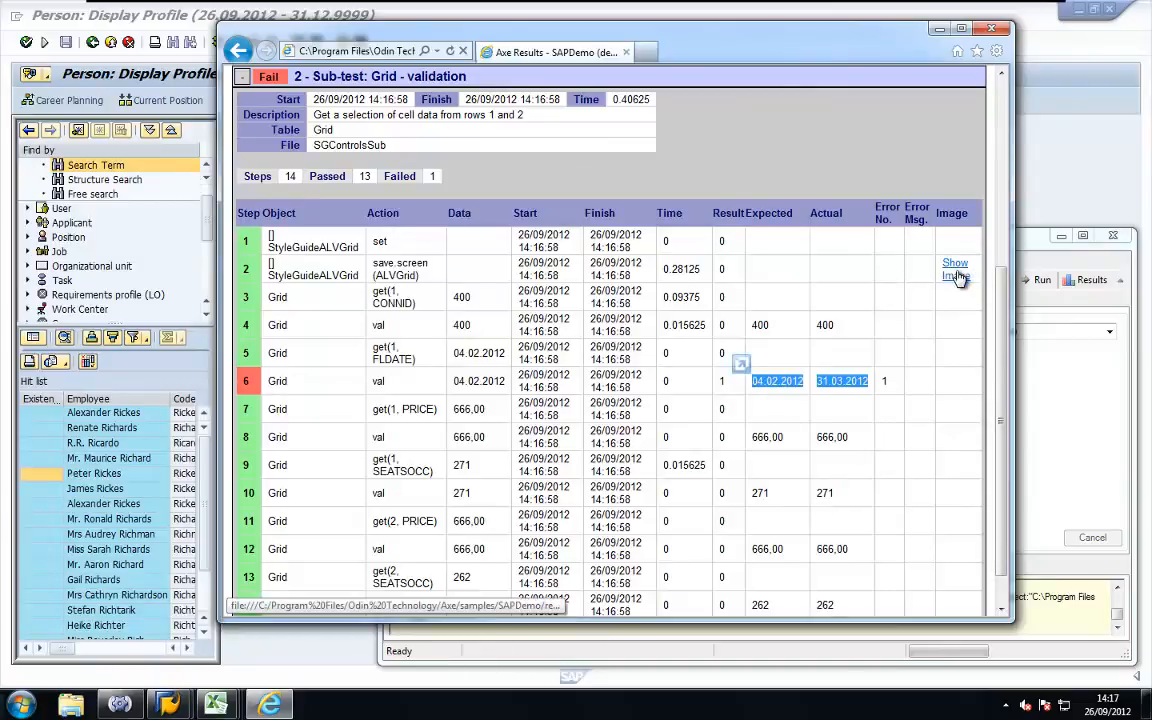
View the saved ALV grid screenshot to compare the flight date, and close the image and the test results
click(956, 270)
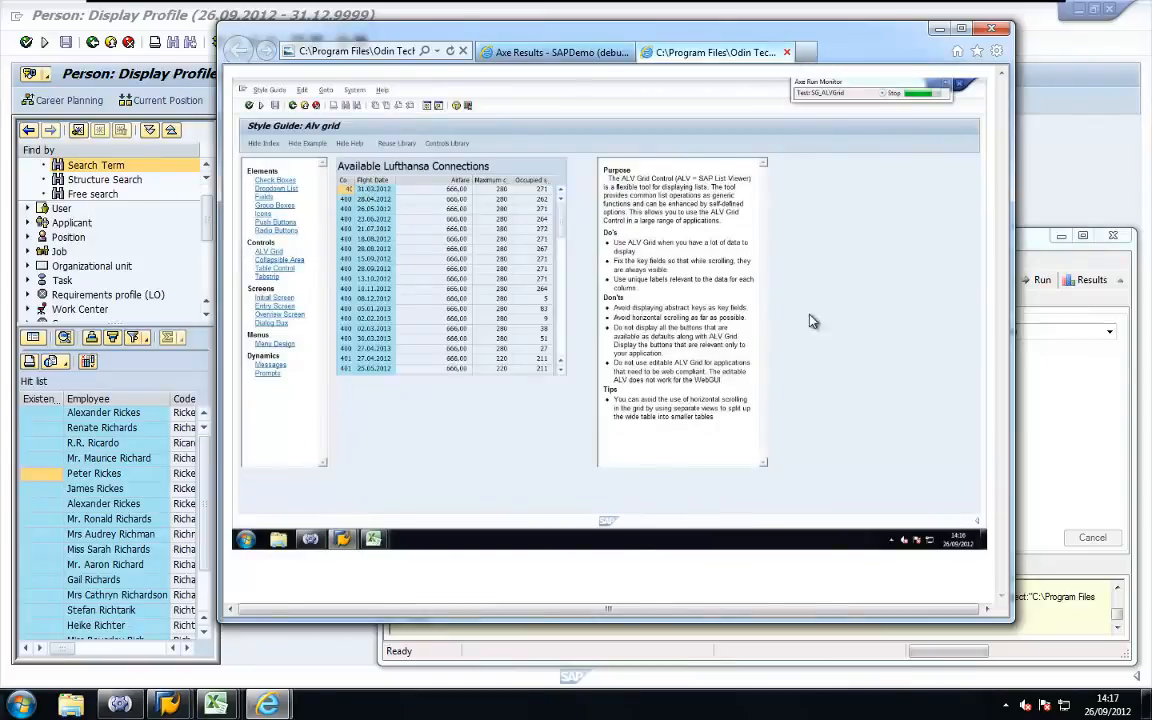
key(ctrl+w)
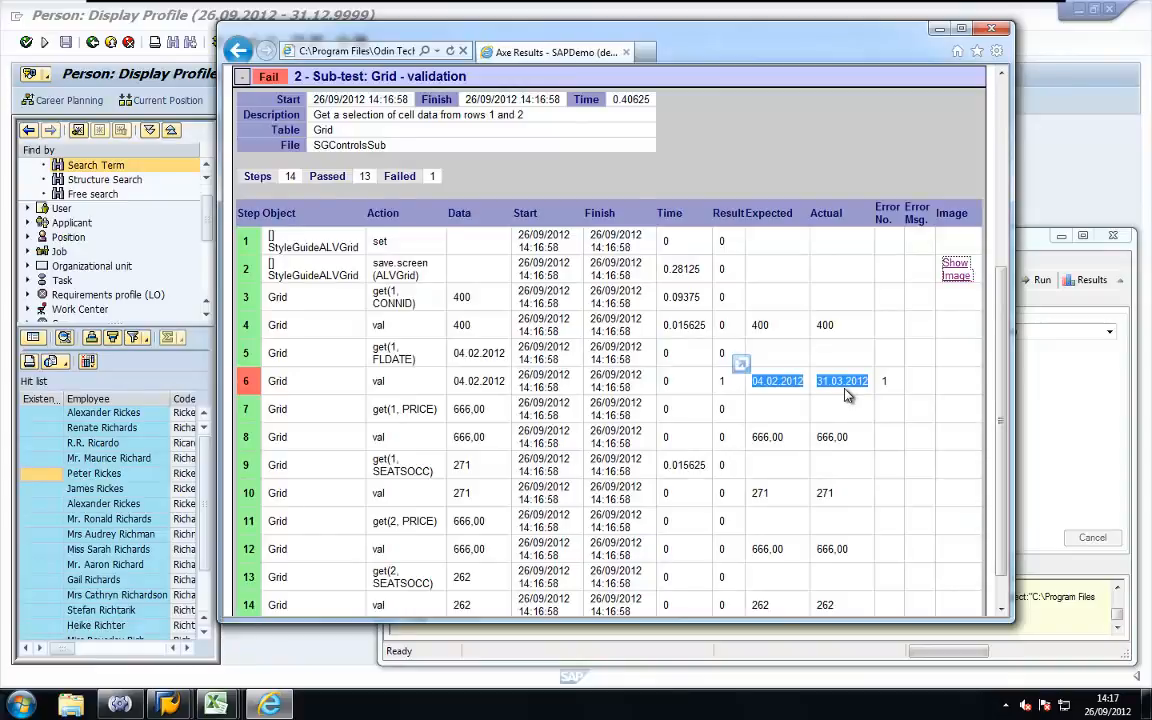
scroll(845, 395, down, 1)
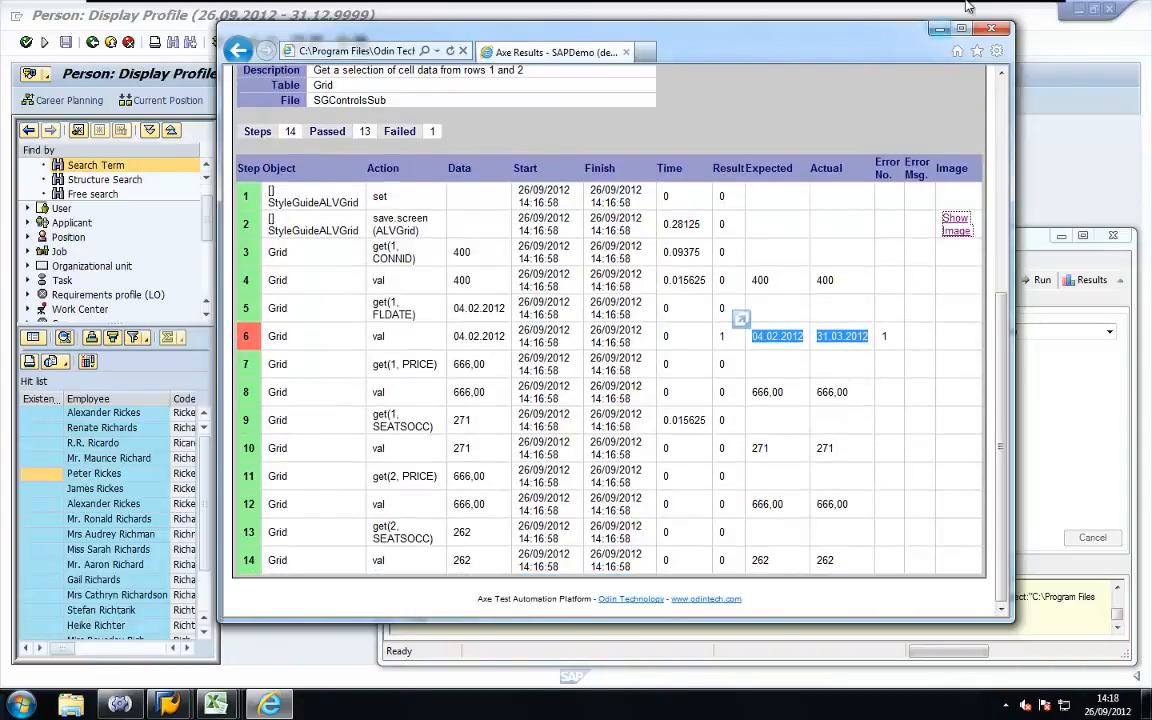
click(1006, 31)
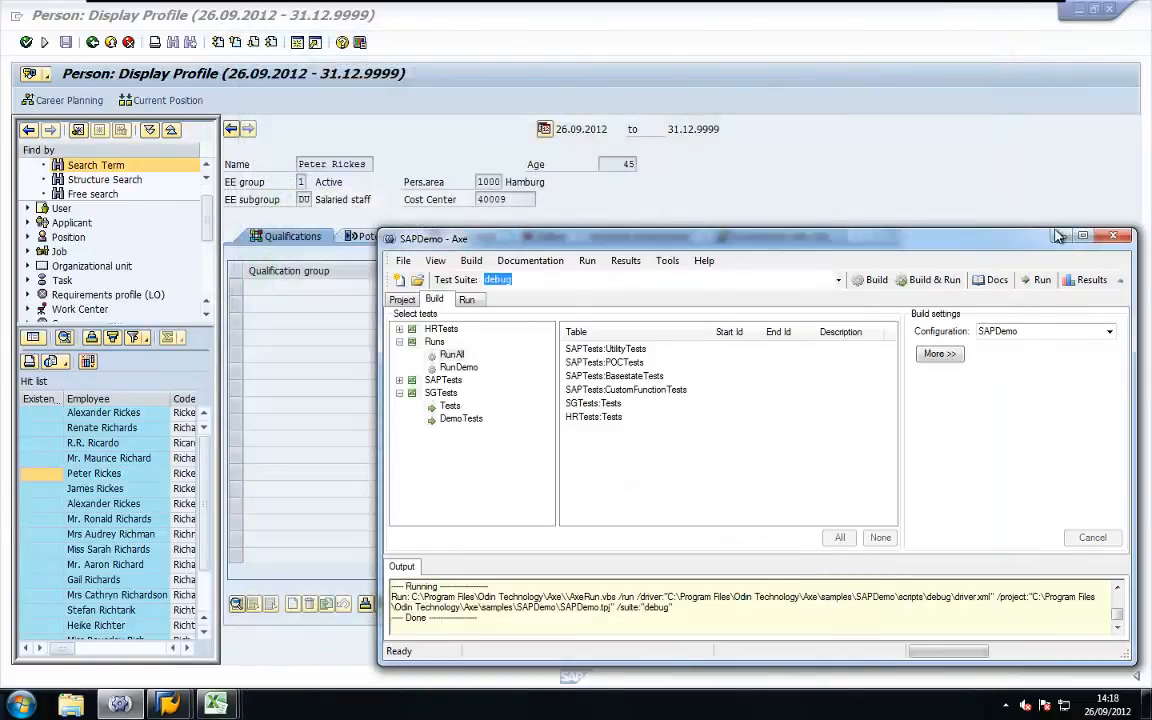